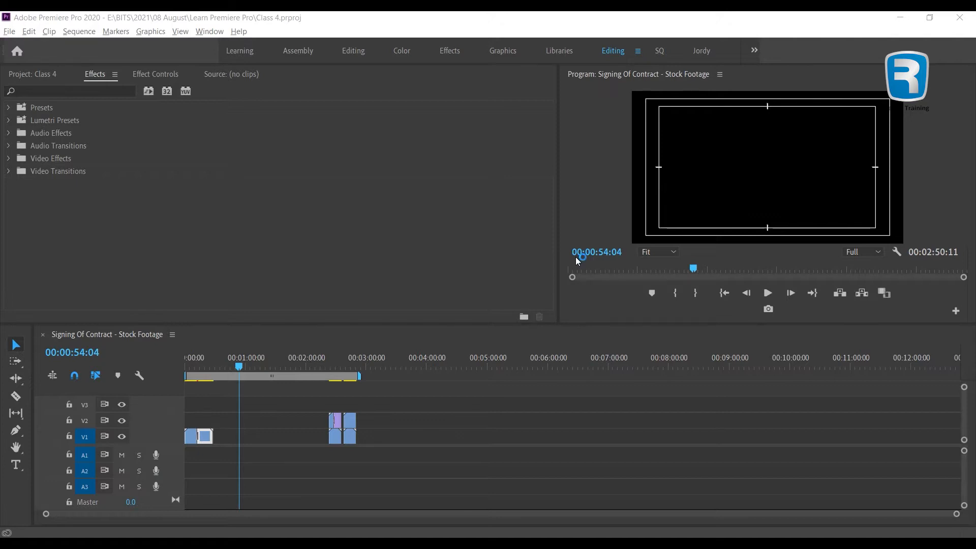
Step: Place the Stockfootage iPad clip on V1 at about 00:04:15:00 and the 16:04 Signing Of Contract clip directly after it
{"action": "left_click", "coordinate": [29, 76]}
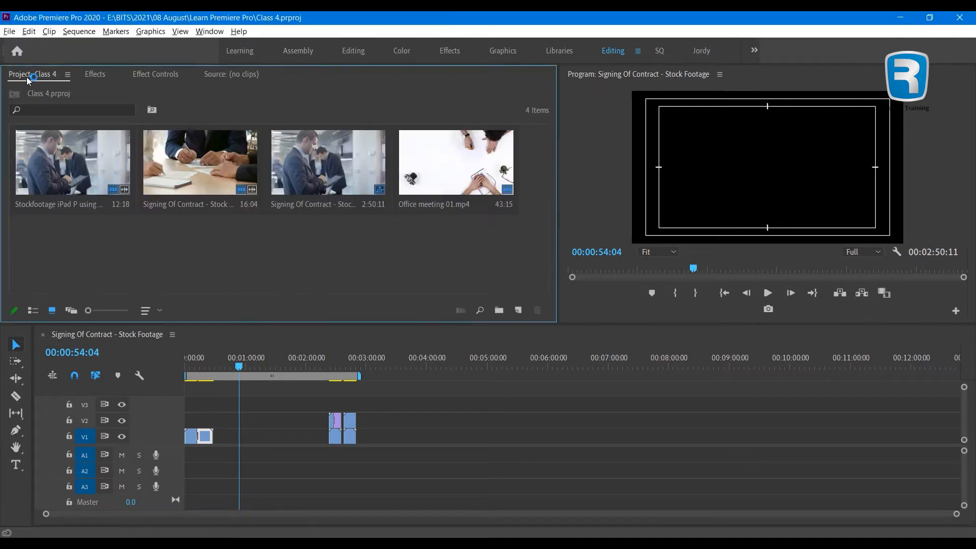
{"action": "left_click", "coordinate": [200, 361]}
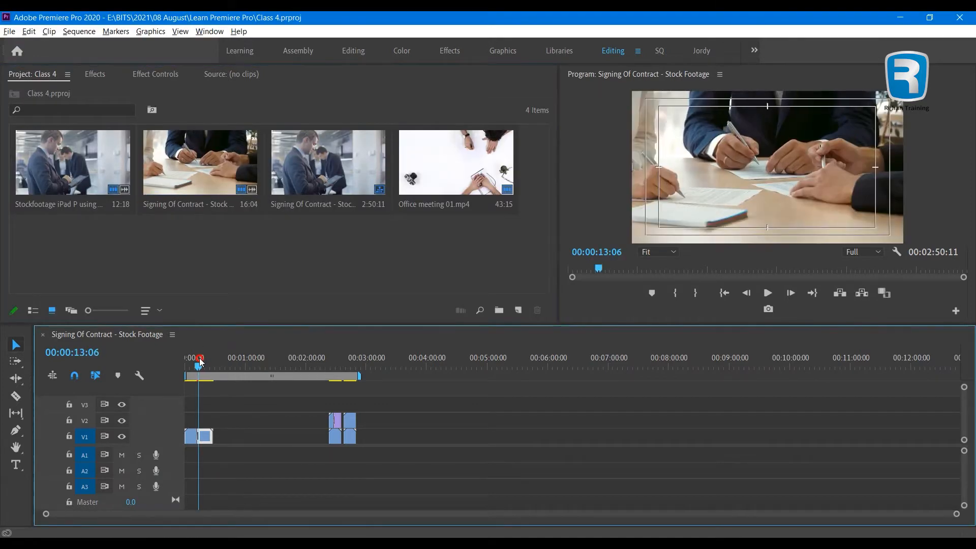
{"action": "left_click_drag", "start_coordinate": [200, 363], "coordinate": [210, 362]}
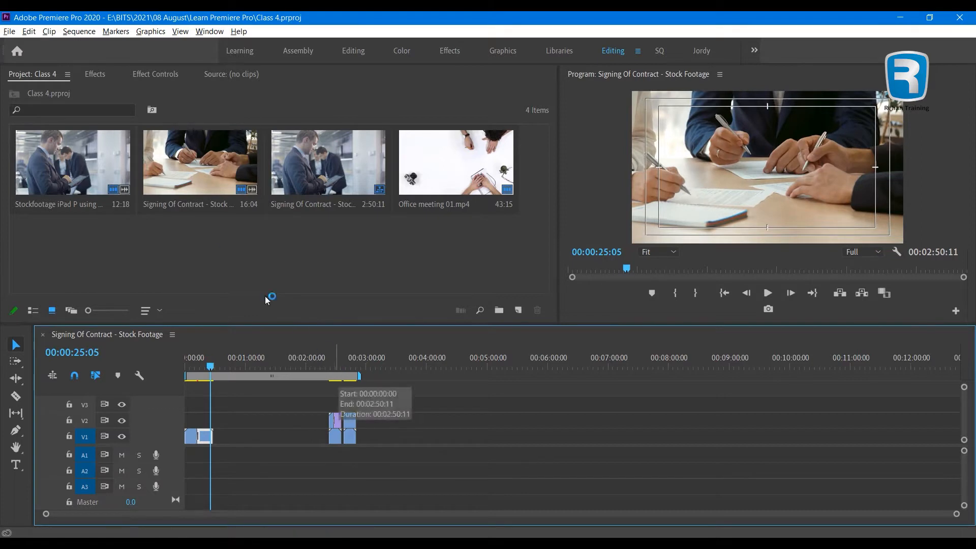
{"action": "left_click_drag", "start_coordinate": [75, 170], "coordinate": [447, 442]}
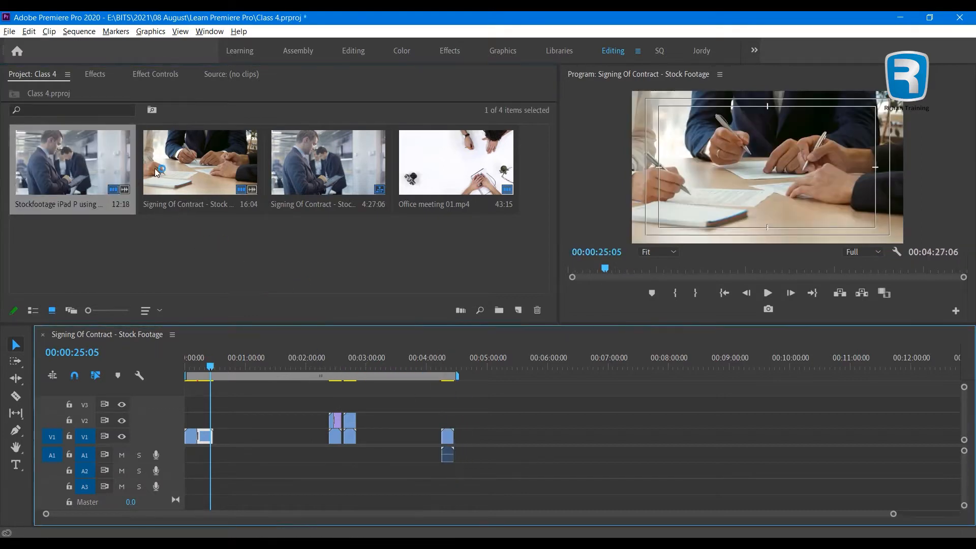
{"action": "left_click_drag", "start_coordinate": [157, 173], "coordinate": [443, 358]}
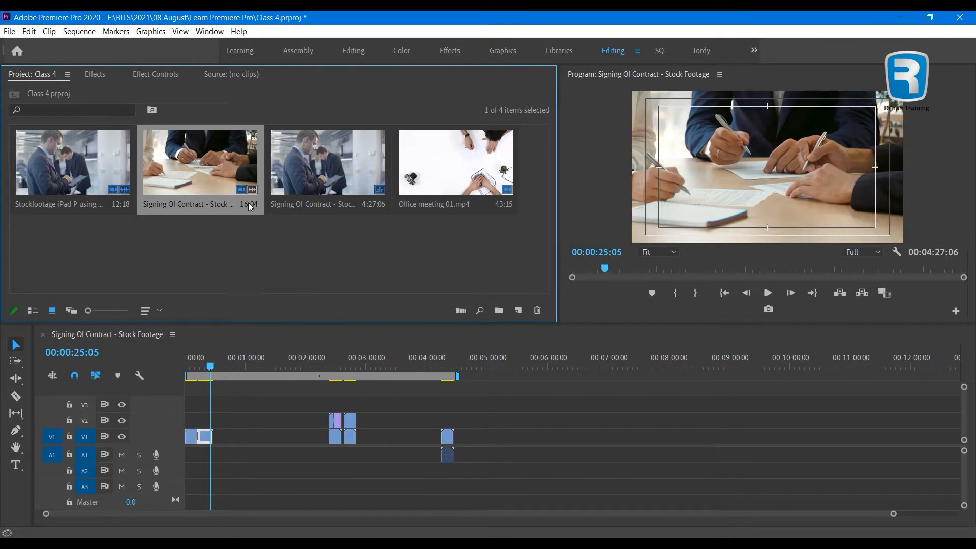
{"action": "left_click_drag", "start_coordinate": [222, 187], "coordinate": [460, 436]}
{"action": "left_click", "coordinate": [456, 368]}
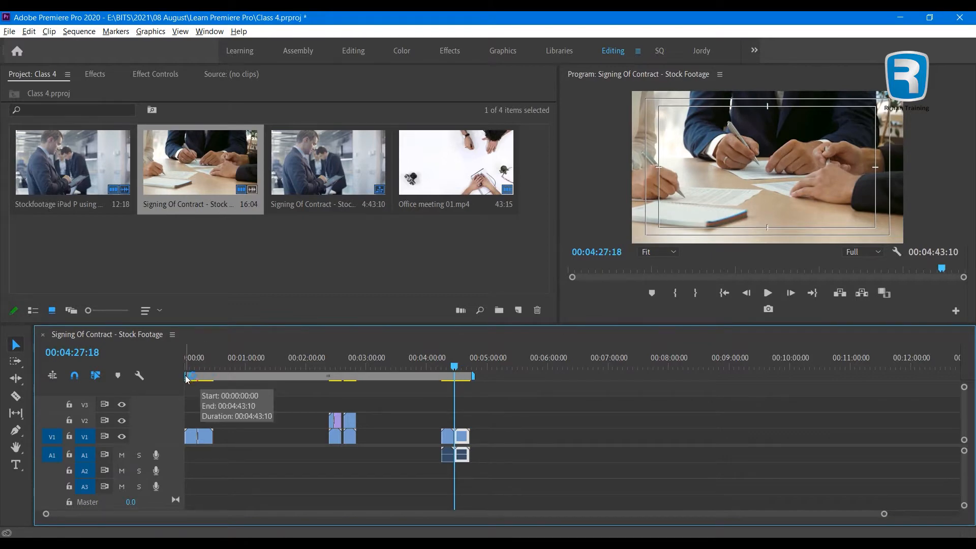
Step: Move the work area to the two newly placed clips and set the playhead to 00:04:20:03 within the iPad clip
{"action": "left_click_drag", "start_coordinate": [196, 378], "coordinate": [441, 377]}
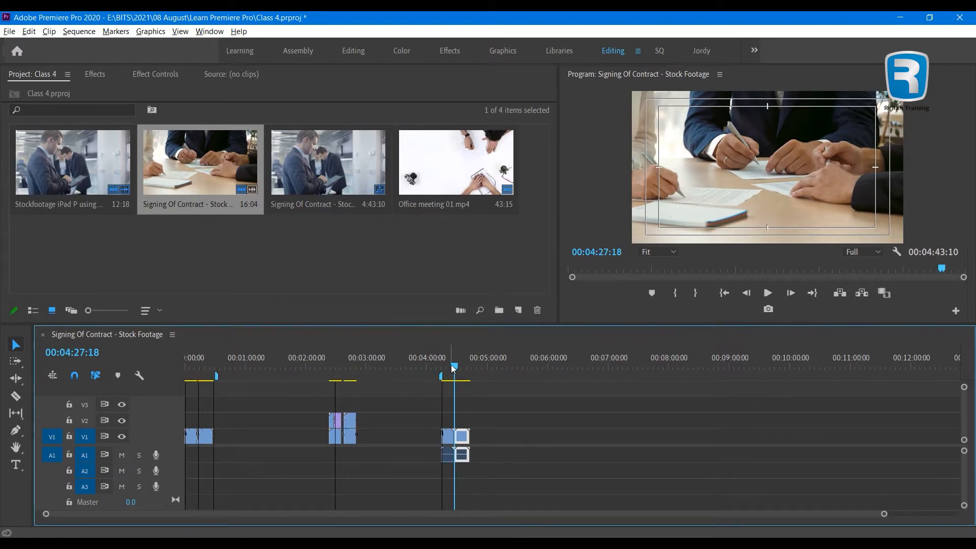
{"action": "left_click", "coordinate": [454, 367]}
{"action": "key", "text": "="}
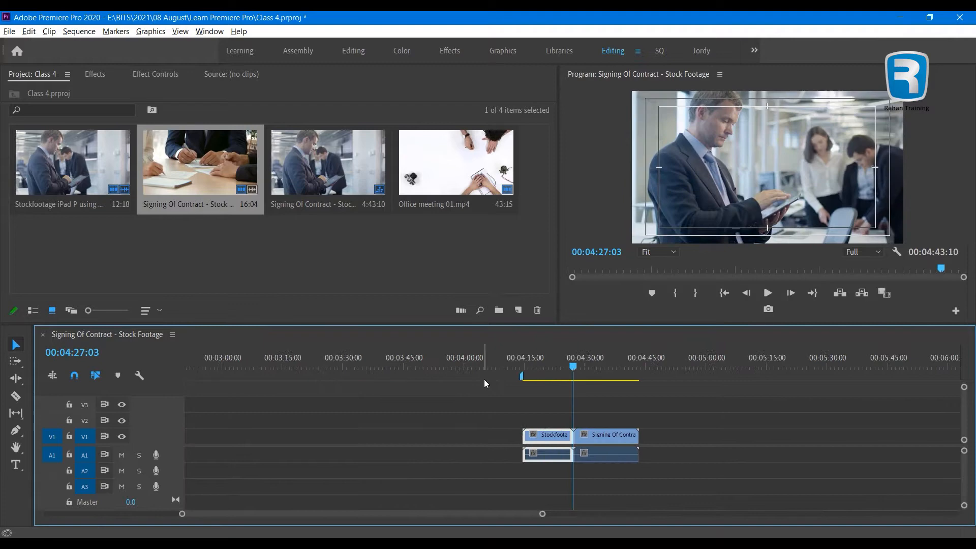
{"action": "left_click", "coordinate": [545, 367]}
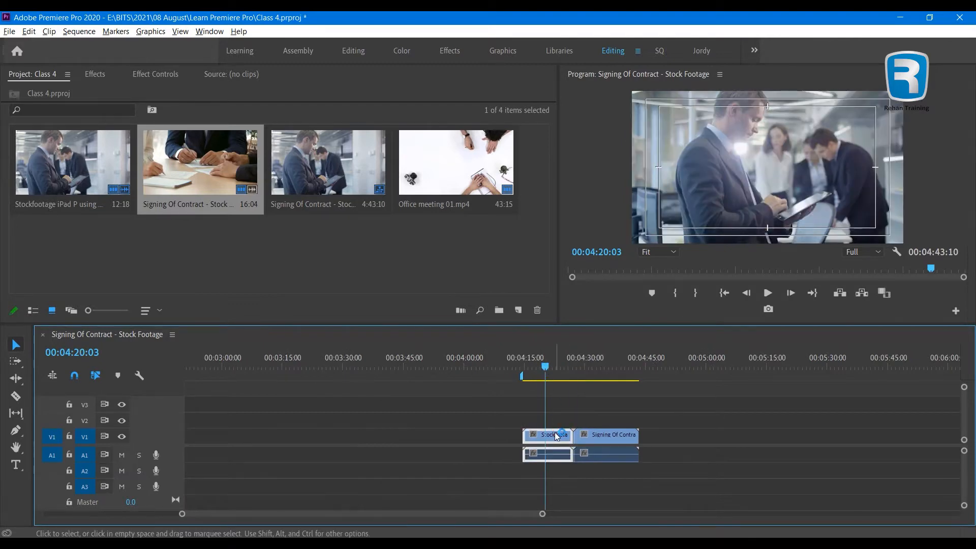
{"action": "left_click", "coordinate": [226, 263]}
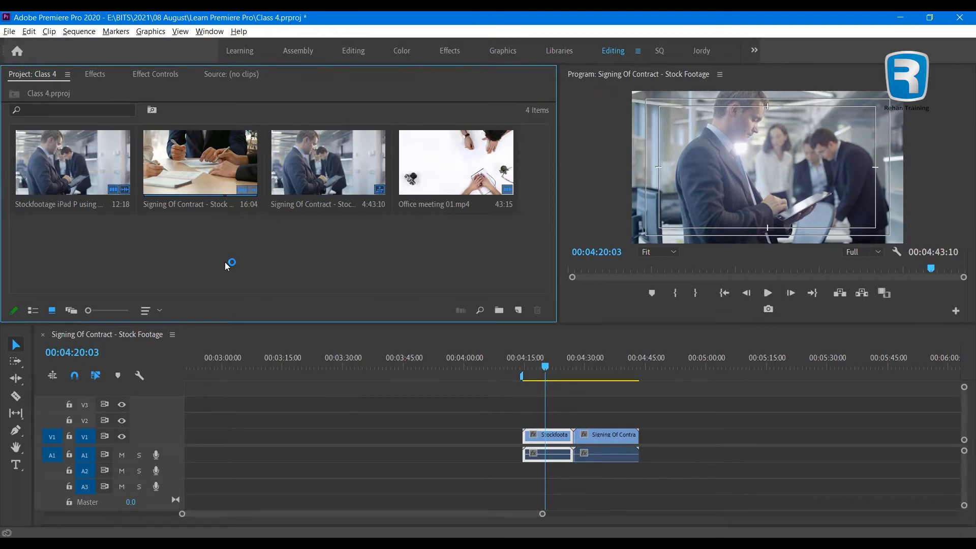
{"action": "left_click", "coordinate": [533, 381]}
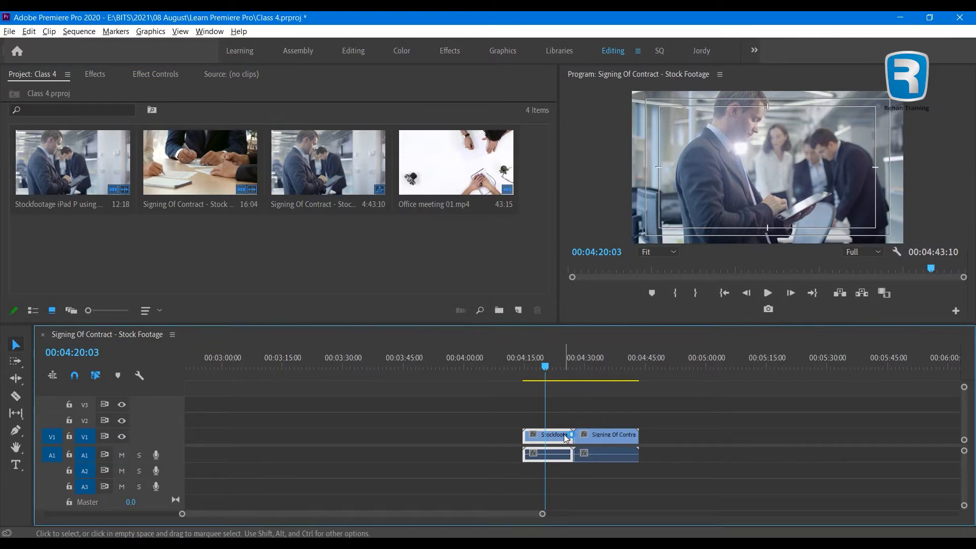
Step: Examine the iPad clip's effect controls, including the Motion properties and the Volume group
{"action": "left_click", "coordinate": [156, 75]}
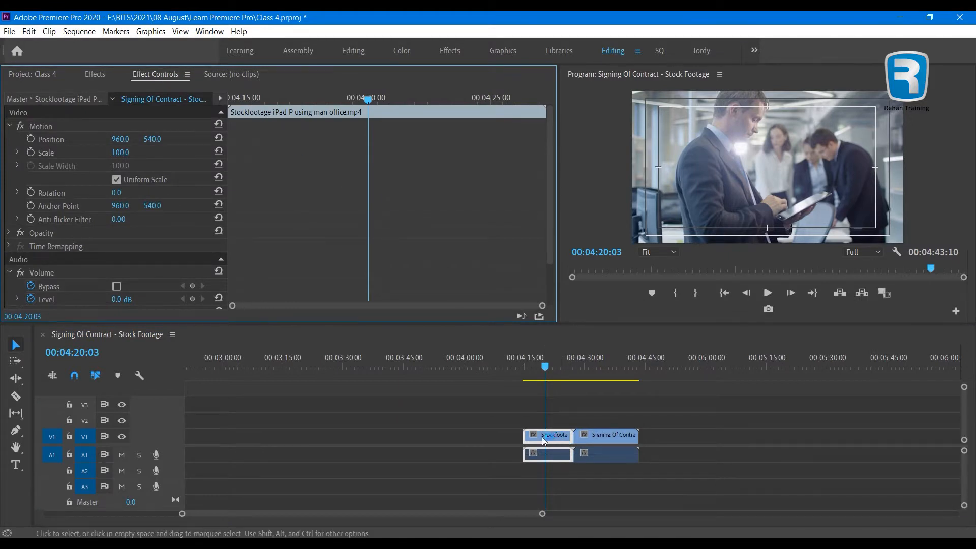
{"action": "left_click", "coordinate": [10, 126]}
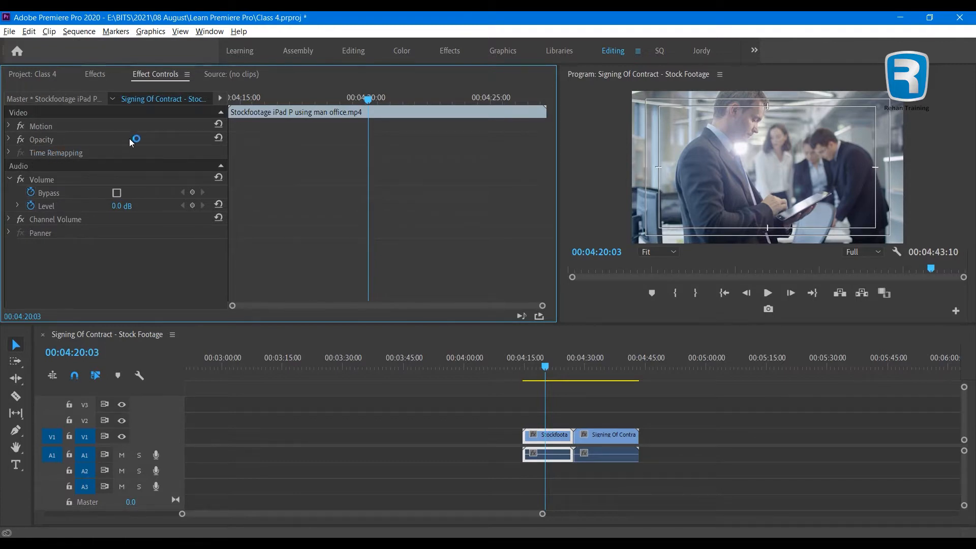
{"action": "left_click", "coordinate": [10, 126]}
{"action": "left_click", "coordinate": [10, 126]}
{"action": "left_click", "coordinate": [9, 179]}
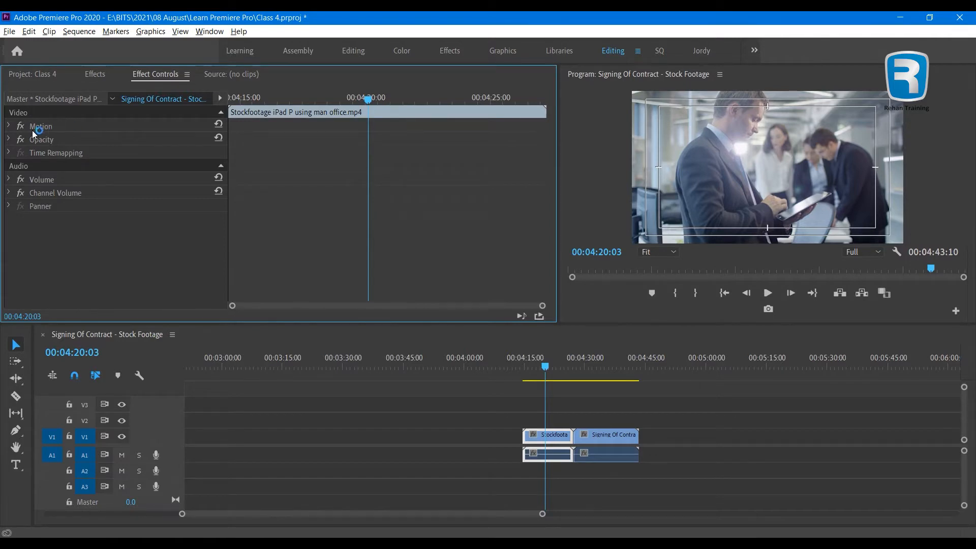
{"action": "left_click", "coordinate": [9, 125]}
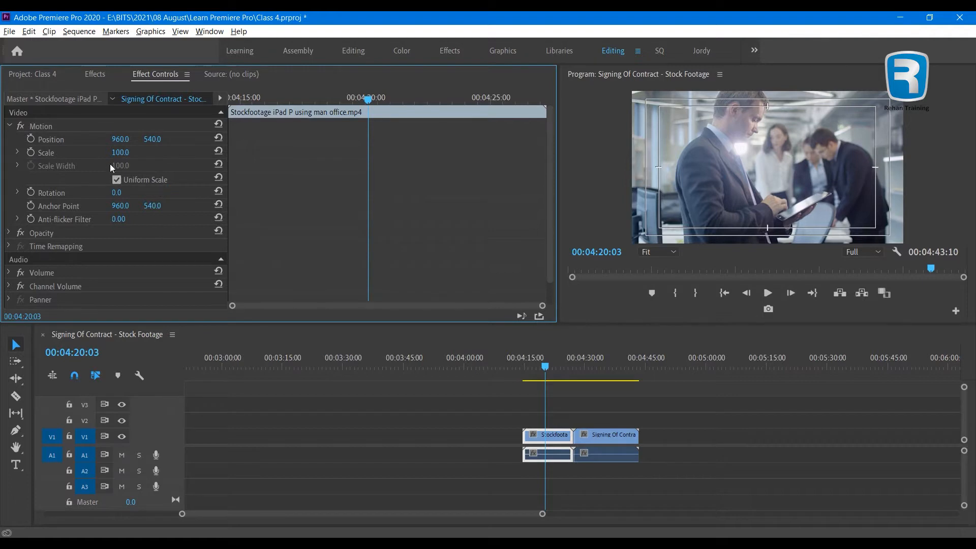
{"action": "left_click", "coordinate": [9, 126]}
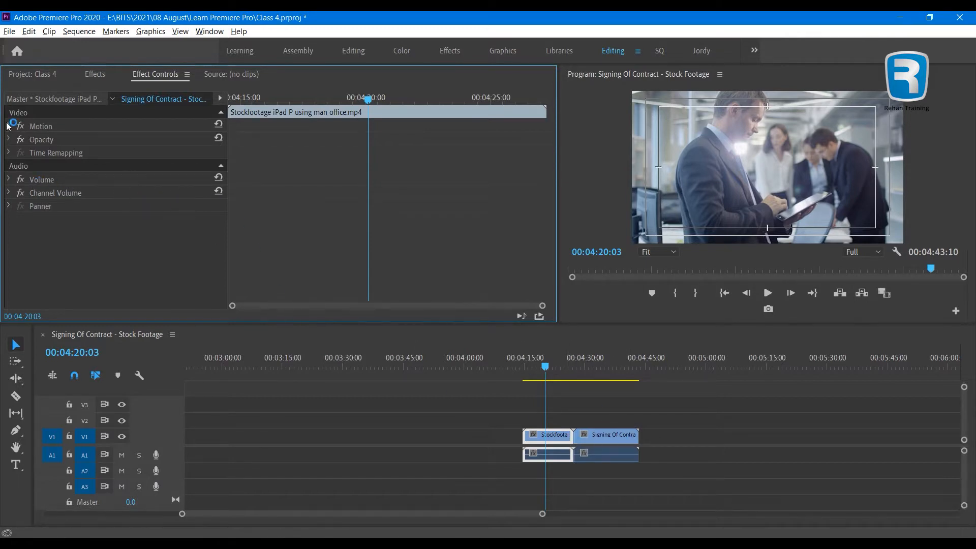
Step: Import the computer-keyboard-black-key-buttons JPG from the Learn Premiere Pro folder into the project
{"action": "left_click", "coordinate": [28, 76]}
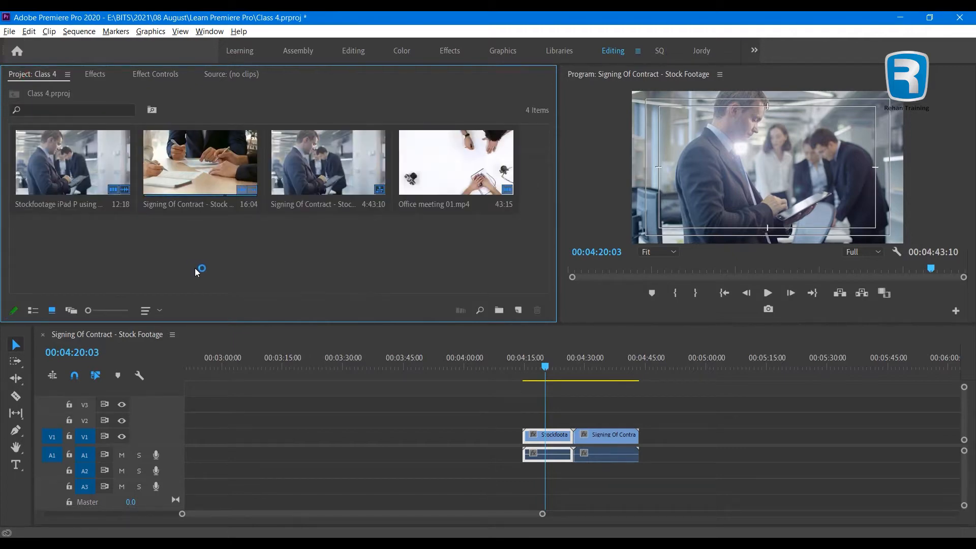
{"action": "double_click", "coordinate": [198, 269]}
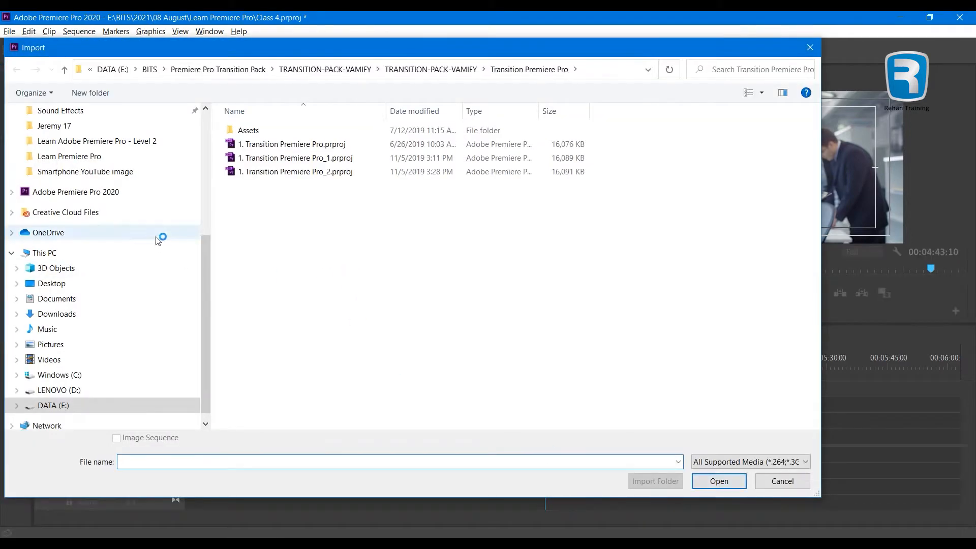
{"action": "scroll", "coordinate": [78, 272], "scroll_direction": "up", "scroll_amount": 3}
{"action": "left_click", "coordinate": [76, 279]}
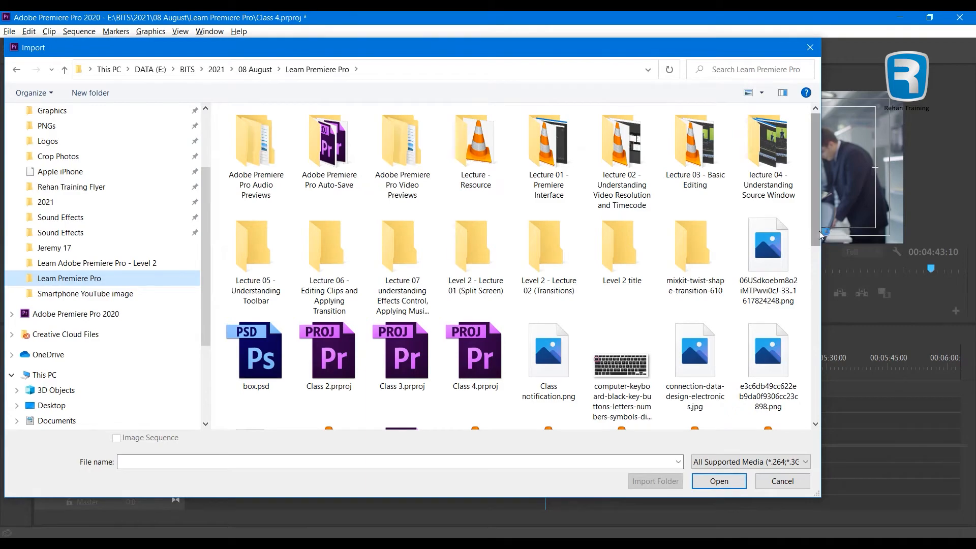
{"action": "scroll", "coordinate": [813, 227], "scroll_direction": "down", "scroll_amount": 3}
{"action": "left_click", "coordinate": [621, 219]}
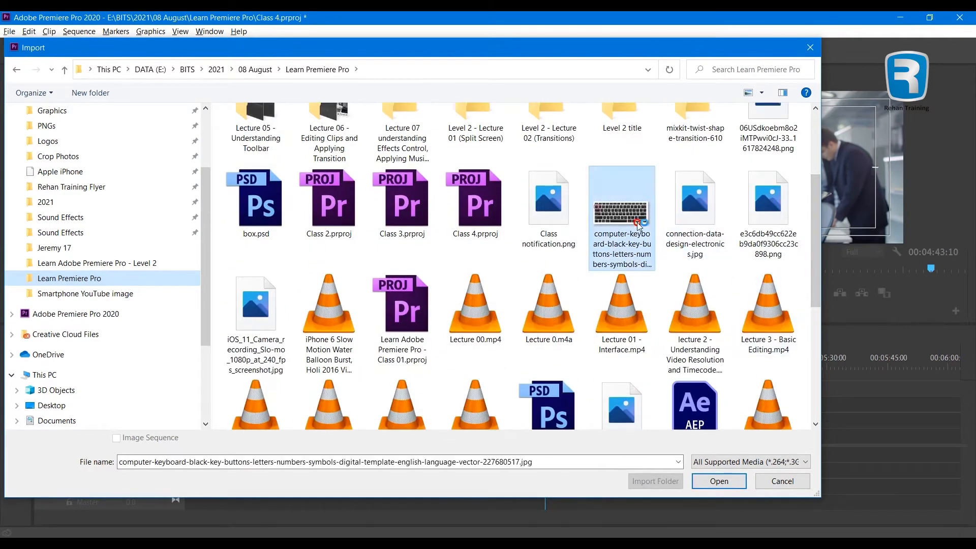
{"action": "left_click", "coordinate": [726, 489]}
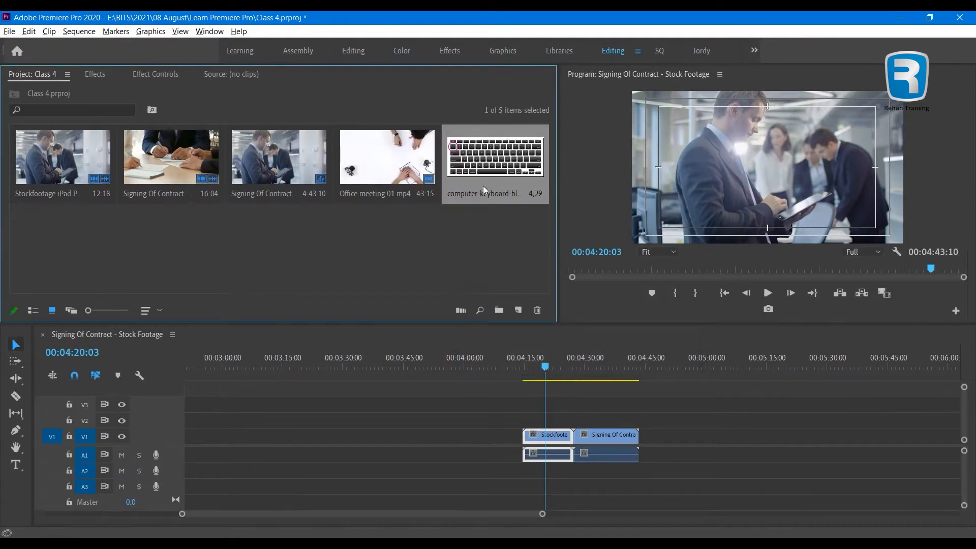
Step: Compare the effect controls with the iPad clip selected and with no clip selected
{"action": "left_click", "coordinate": [95, 74]}
{"action": "left_click", "coordinate": [155, 74]}
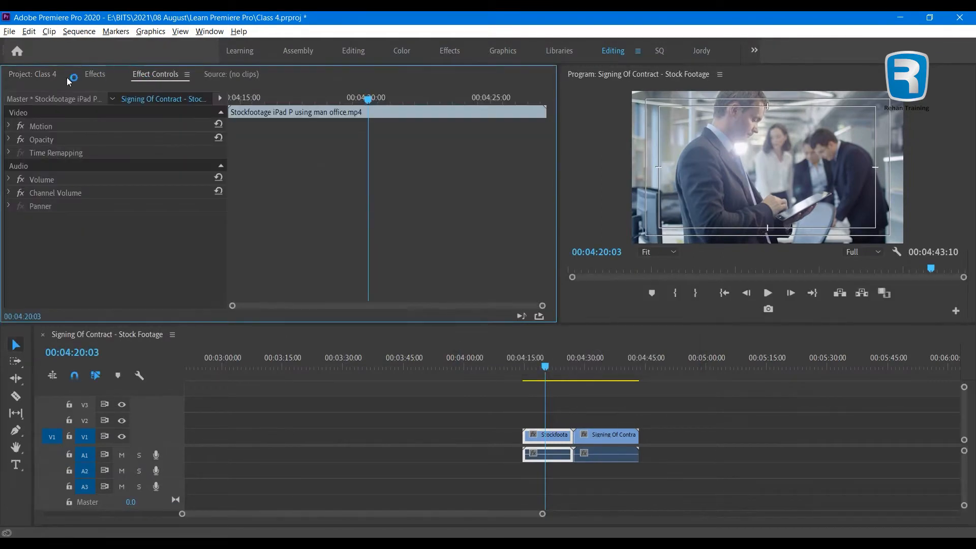
{"action": "left_click", "coordinate": [31, 74]}
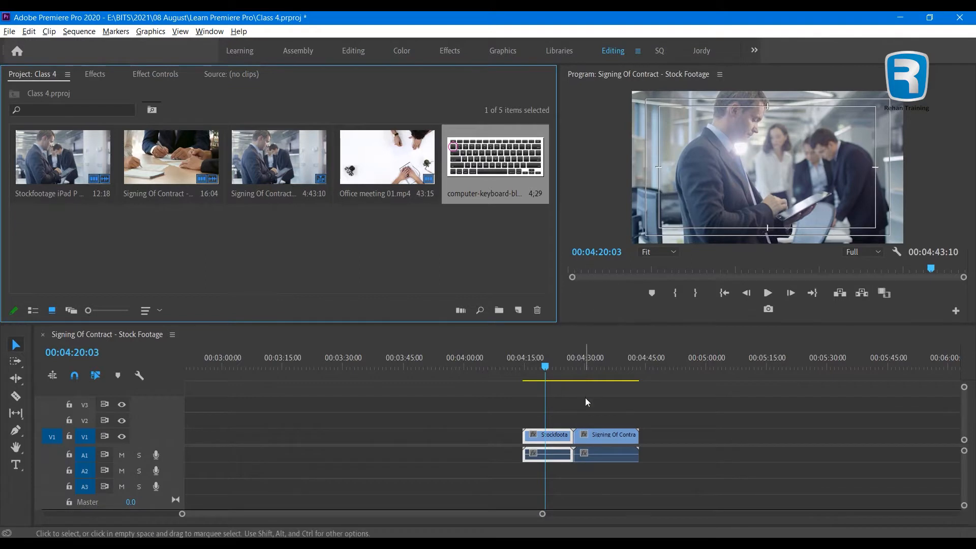
{"action": "left_click", "coordinate": [489, 368]}
{"action": "left_click", "coordinate": [498, 428]}
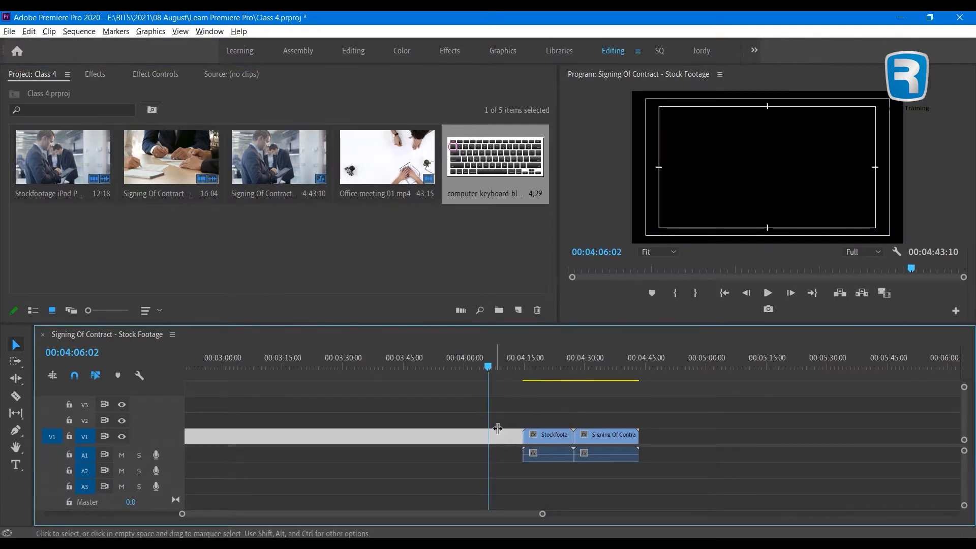
{"action": "key", "text": "Delete"}
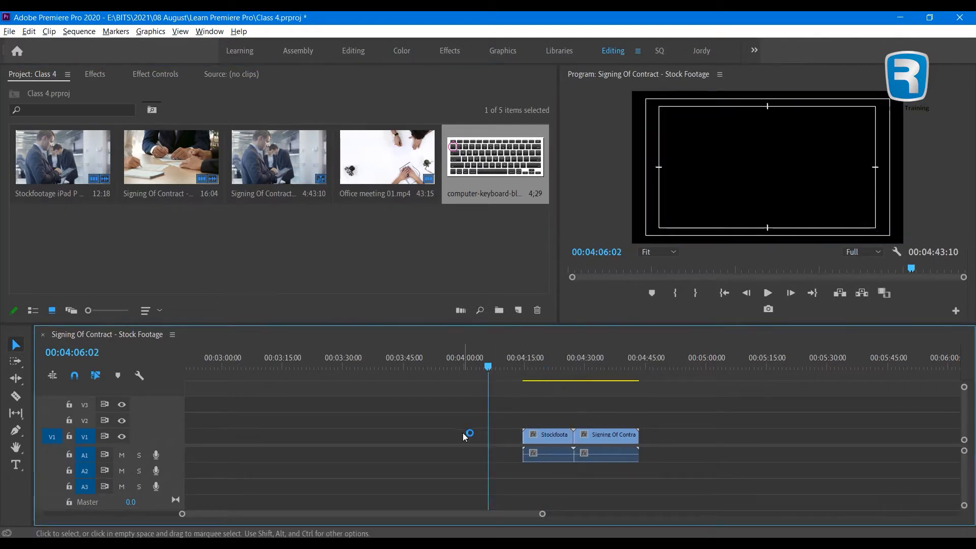
{"action": "left_click", "coordinate": [136, 75]}
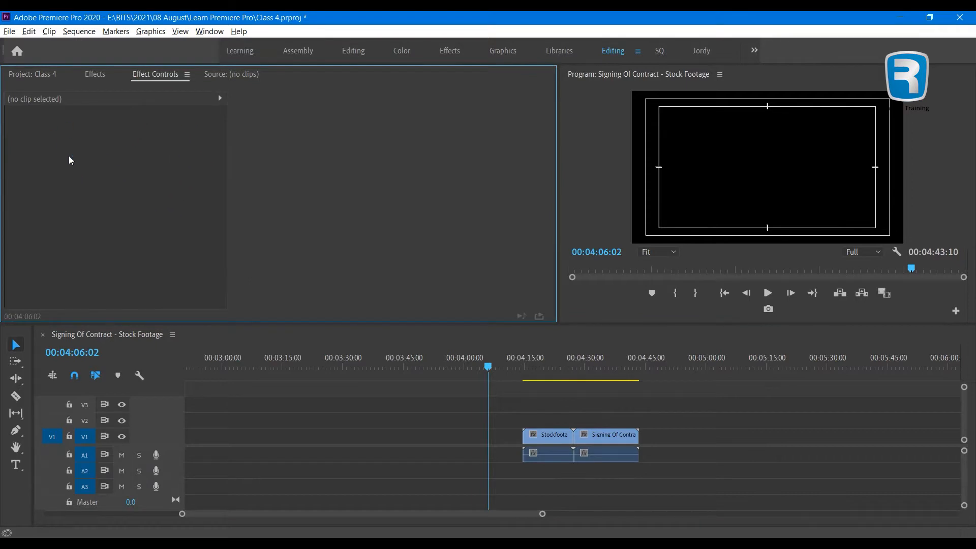
Step: Place the computer-keyboard image on V1 before the iPad clip at about 00:04:01:00 and set the playhead to 00:04:03:07 over it
{"action": "left_click", "coordinate": [46, 74]}
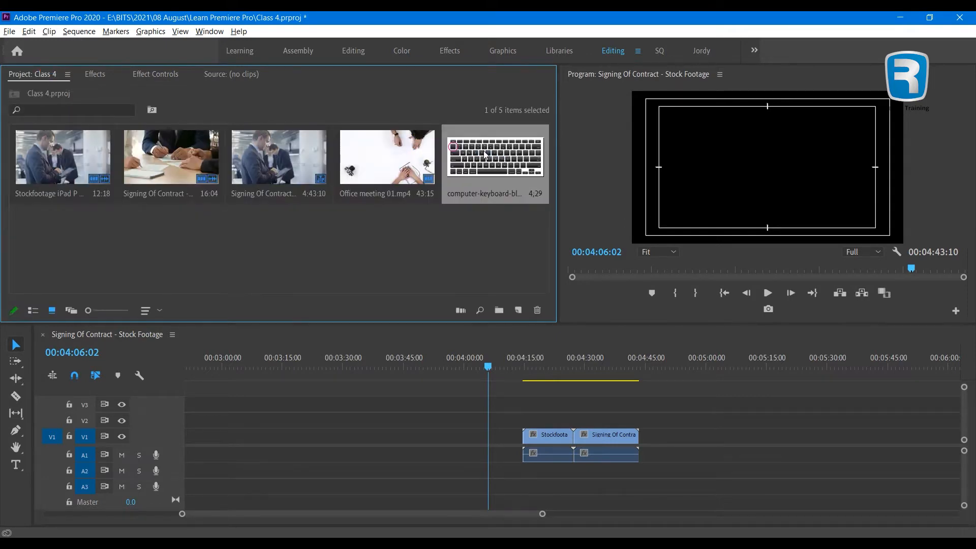
{"action": "left_click_drag", "start_coordinate": [483, 152], "coordinate": [475, 436]}
{"action": "left_click", "coordinate": [476, 367]}
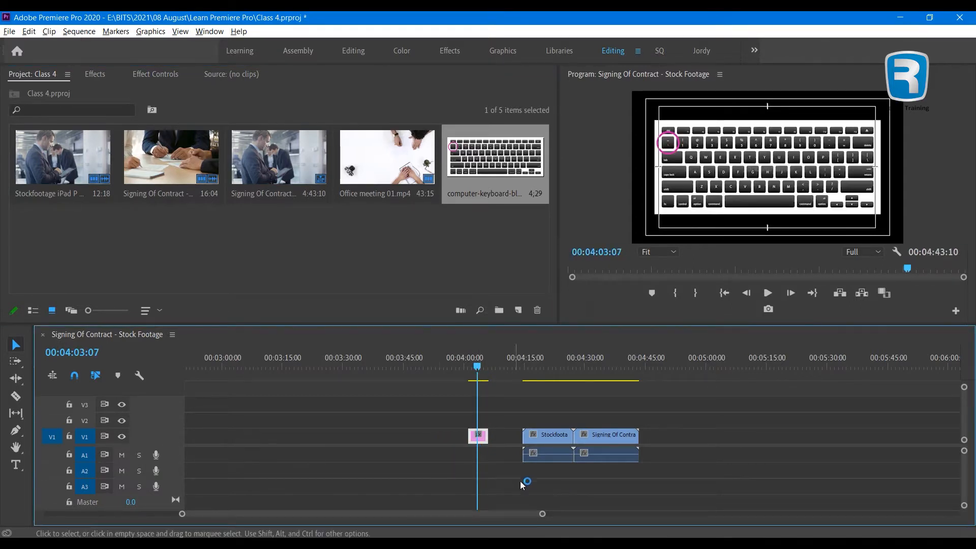
Step: Examine the keyboard image's Motion properties and compare its effect controls with those of the iPad video clip
{"action": "left_click", "coordinate": [158, 75]}
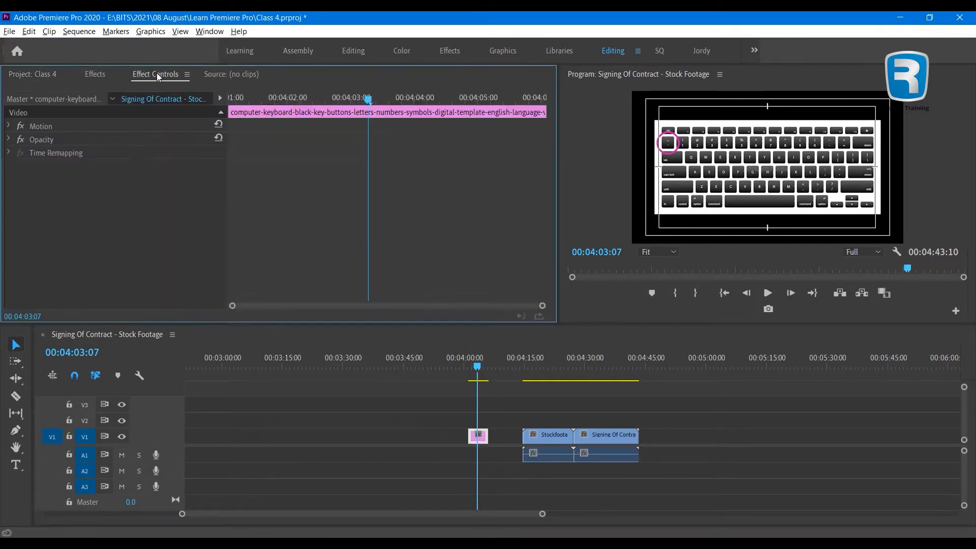
{"action": "left_click", "coordinate": [7, 126]}
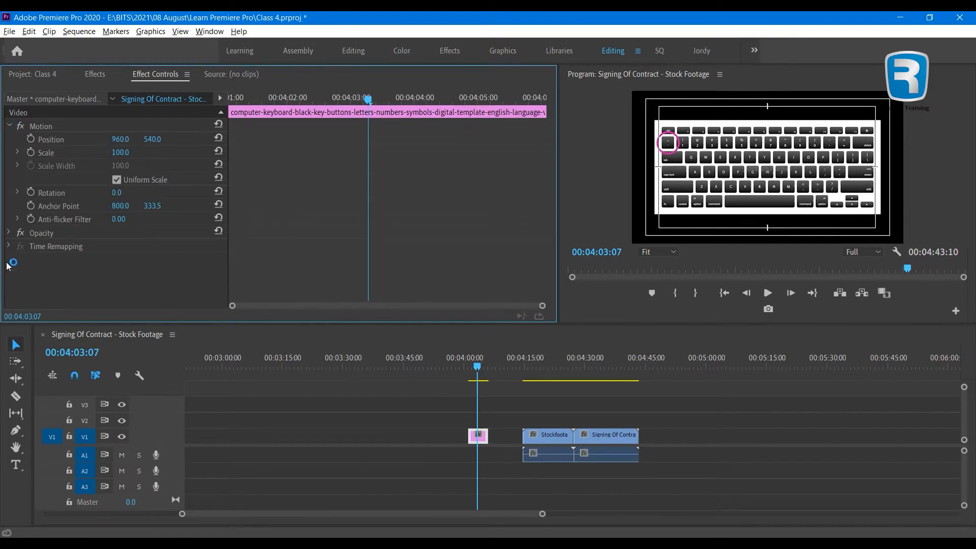
{"action": "left_click", "coordinate": [8, 126]}
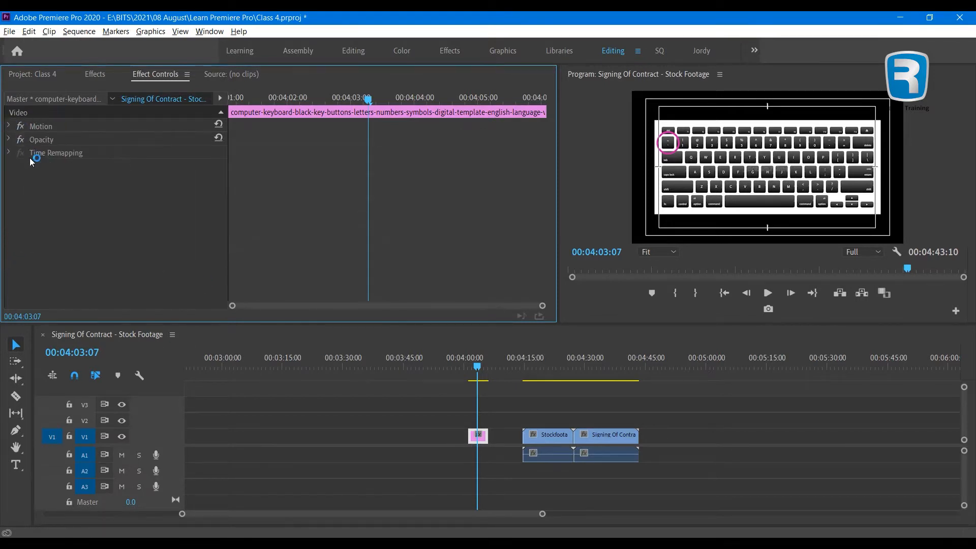
{"action": "left_click", "coordinate": [552, 439]}
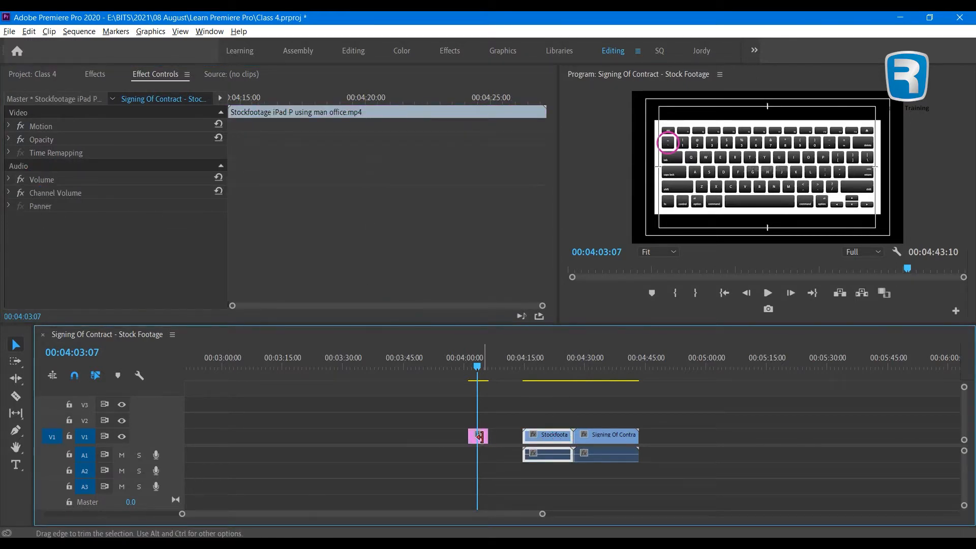
{"action": "left_click", "coordinate": [478, 435]}
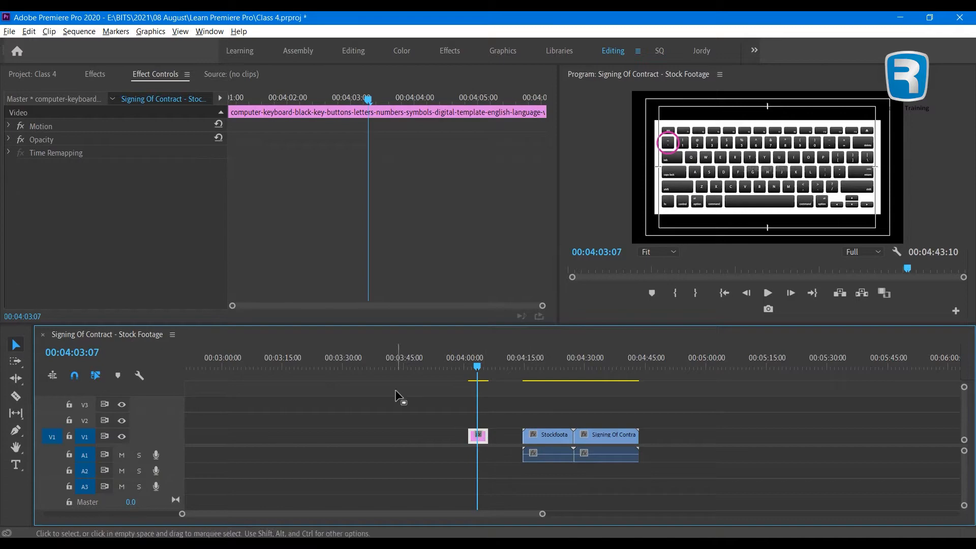
Step: Import the [No Copyright Music] Lights - Sappheiros MP3 from the Music Background folder into the project
{"action": "left_click", "coordinate": [32, 74]}
{"action": "double_click", "coordinate": [205, 286]}
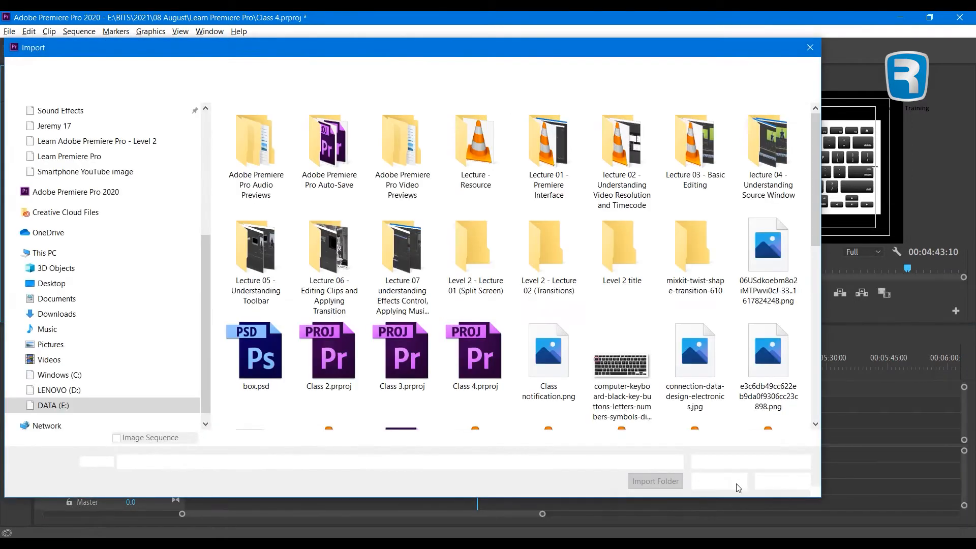
{"action": "scroll", "coordinate": [67, 176], "scroll_direction": "up", "scroll_amount": 5}
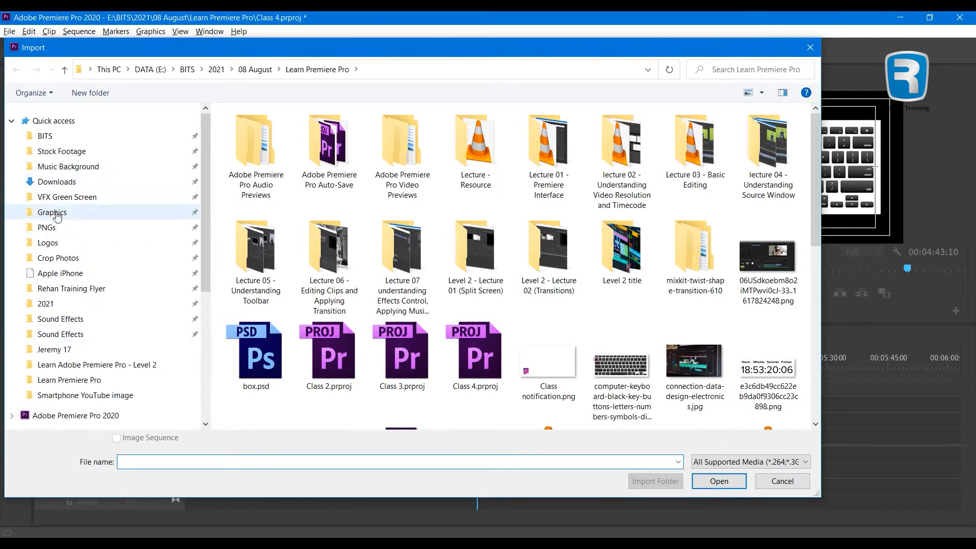
{"action": "left_click", "coordinate": [61, 151]}
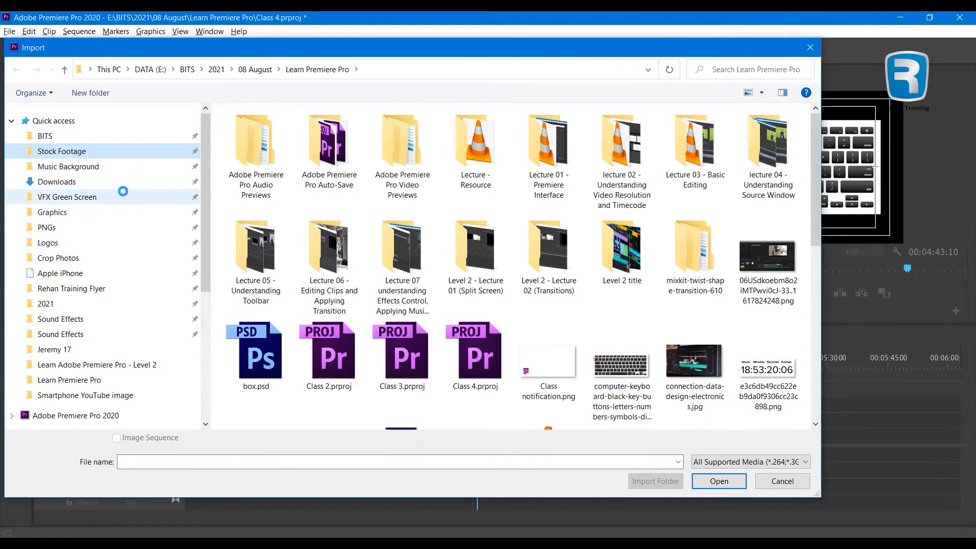
{"action": "left_click", "coordinate": [71, 168]}
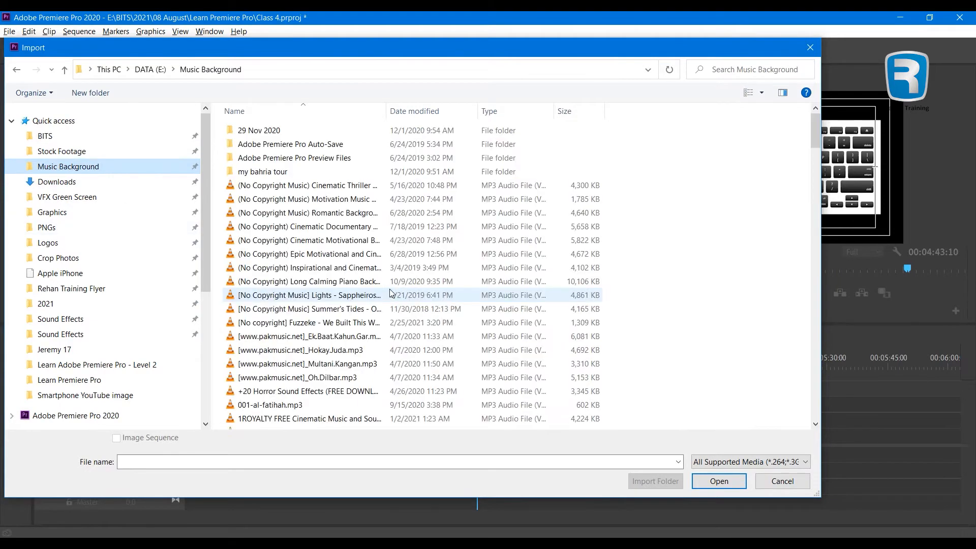
{"action": "double_click", "coordinate": [355, 298]}
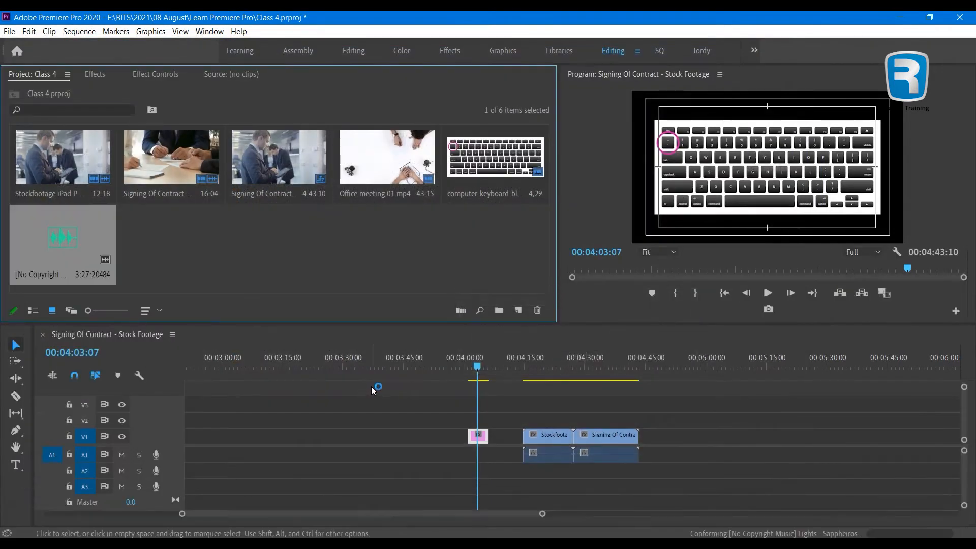
Step: Place the Lights - Sappheiros music on A2 right after the Signing Of Contract clip and show its effect controls with the playhead at 00:04:47:17
{"action": "left_click_drag", "start_coordinate": [41, 244], "coordinate": [641, 469]}
{"action": "left_click", "coordinate": [656, 362]}
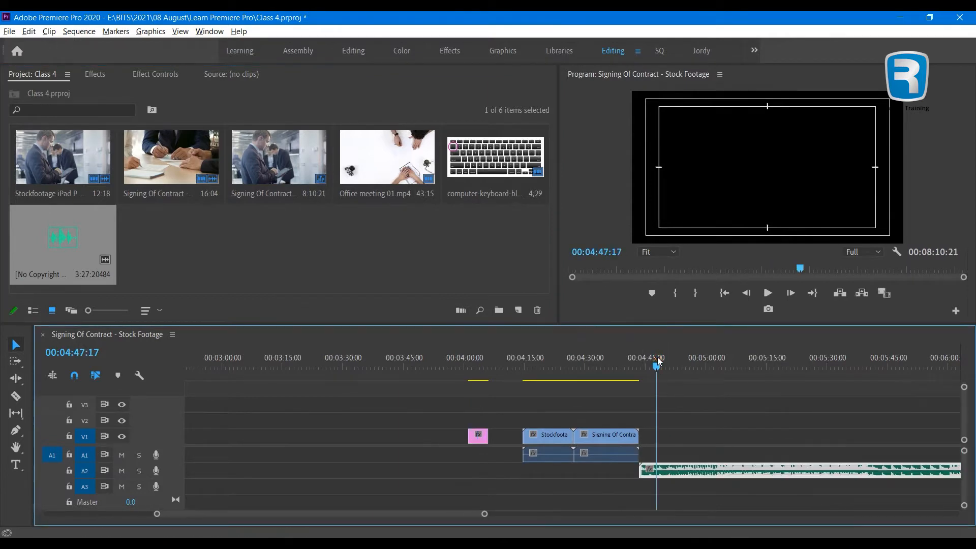
{"action": "left_click", "coordinate": [156, 75]}
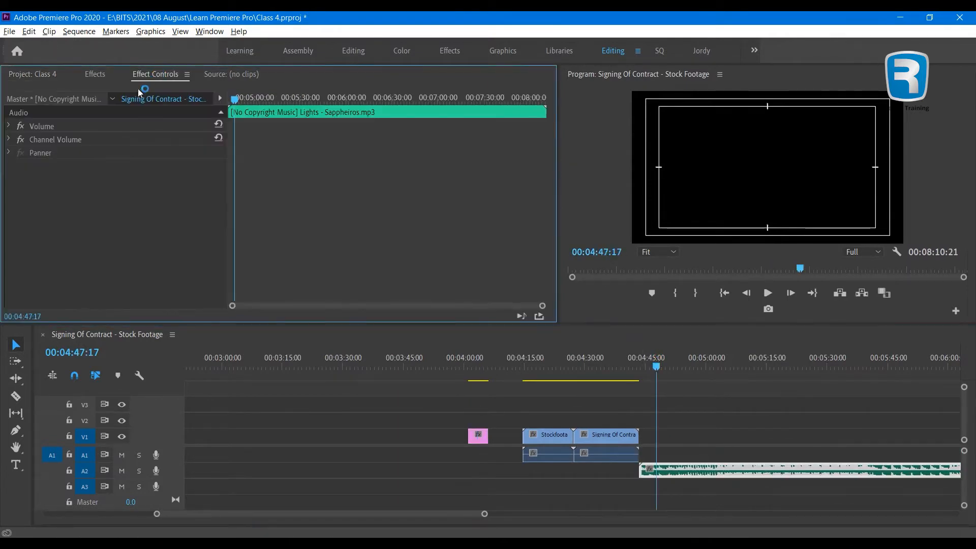
{"action": "left_click", "coordinate": [722, 457]}
{"action": "left_click", "coordinate": [686, 470]}
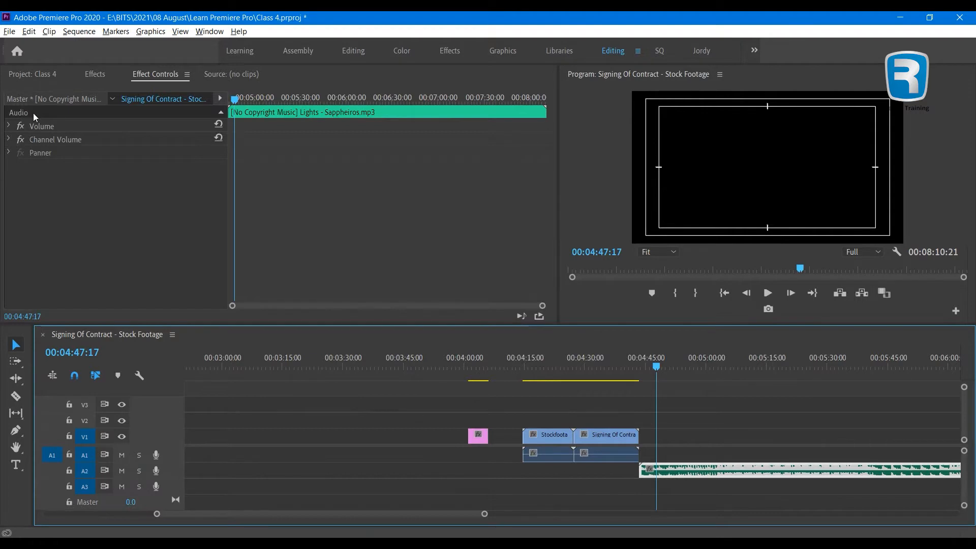
Step: Examine the music clip's Volume, Channel Volume and Panner properties, then collapse them again
{"action": "left_click", "coordinate": [9, 126]}
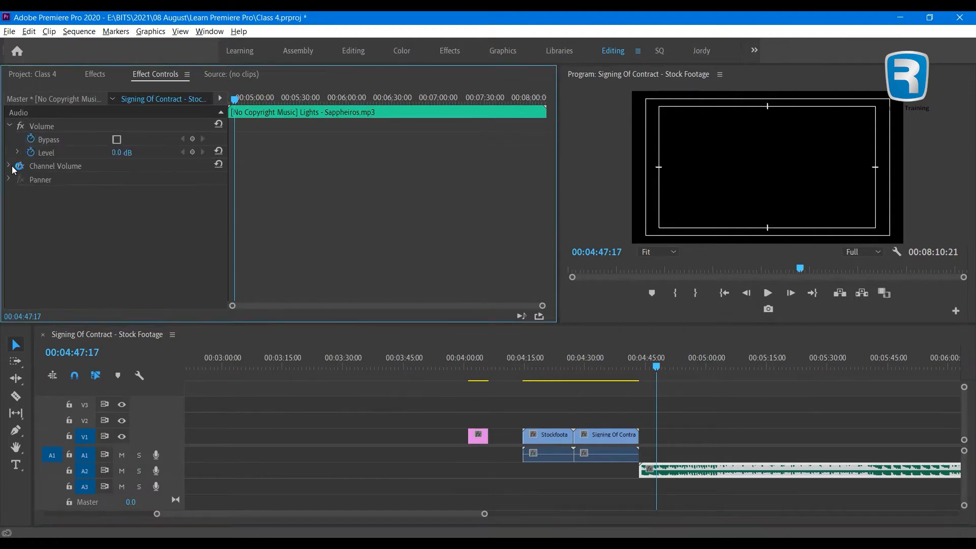
{"action": "left_click", "coordinate": [9, 165]}
{"action": "left_click", "coordinate": [9, 219]}
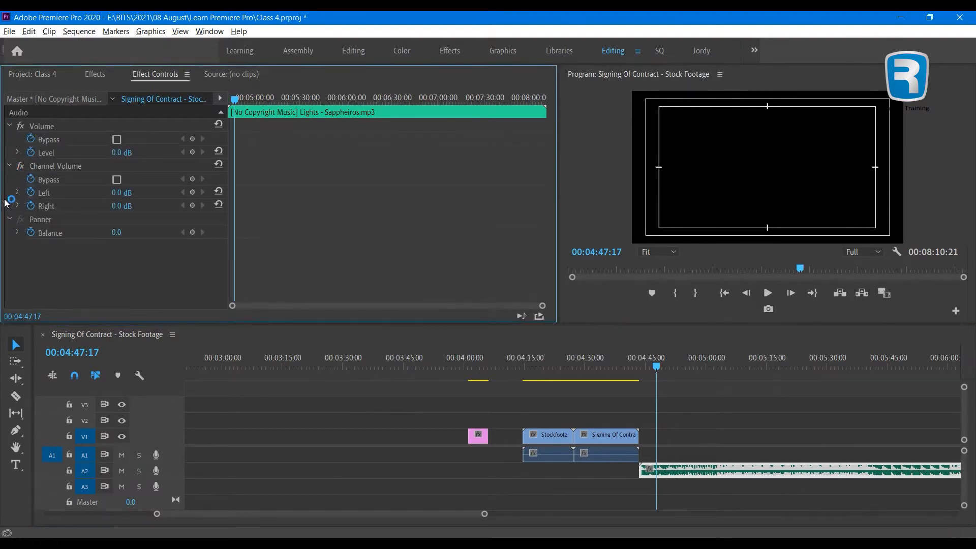
{"action": "left_click", "coordinate": [5, 128]}
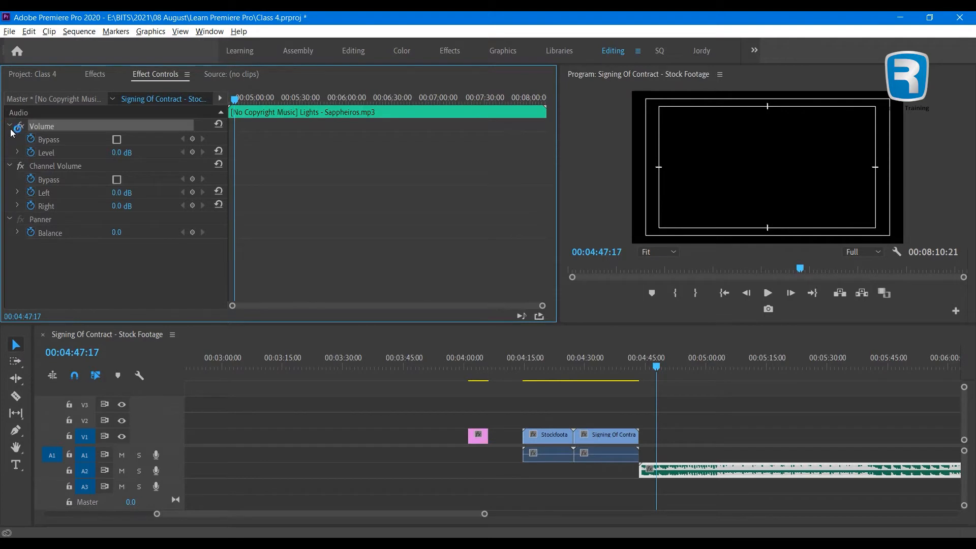
{"action": "left_click", "coordinate": [8, 126]}
{"action": "left_click", "coordinate": [9, 138]}
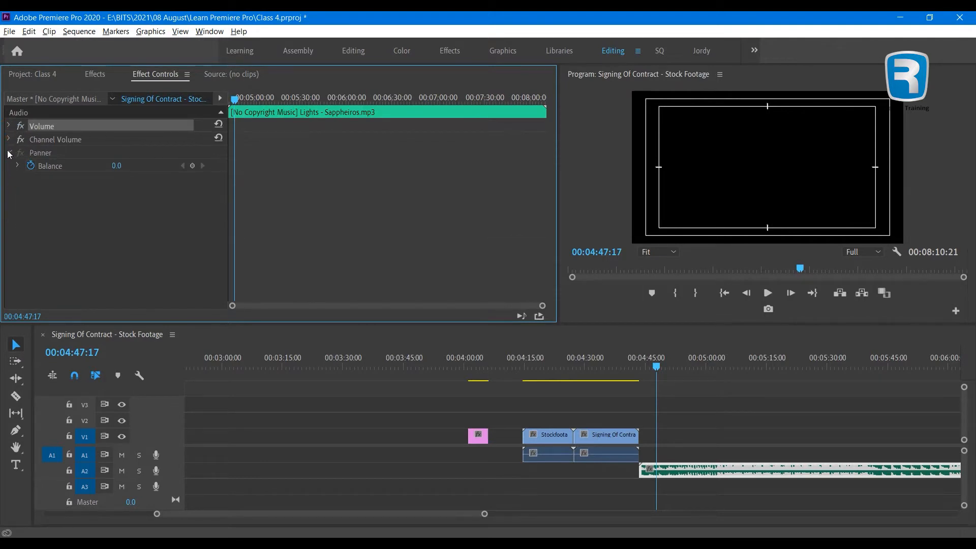
{"action": "left_click", "coordinate": [9, 153]}
Step: Compare the effect controls of the Signing Of Contract clip at 00:04:39:24 with those of the keyboard image at 00:04:03:03
{"action": "left_click", "coordinate": [585, 346]}
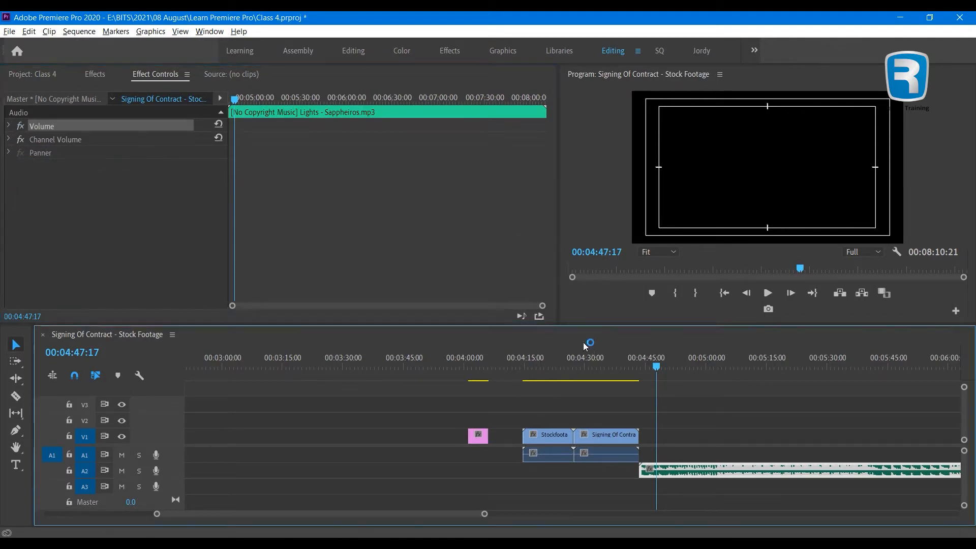
{"action": "left_click", "coordinate": [551, 362]}
{"action": "left_click", "coordinate": [626, 362]}
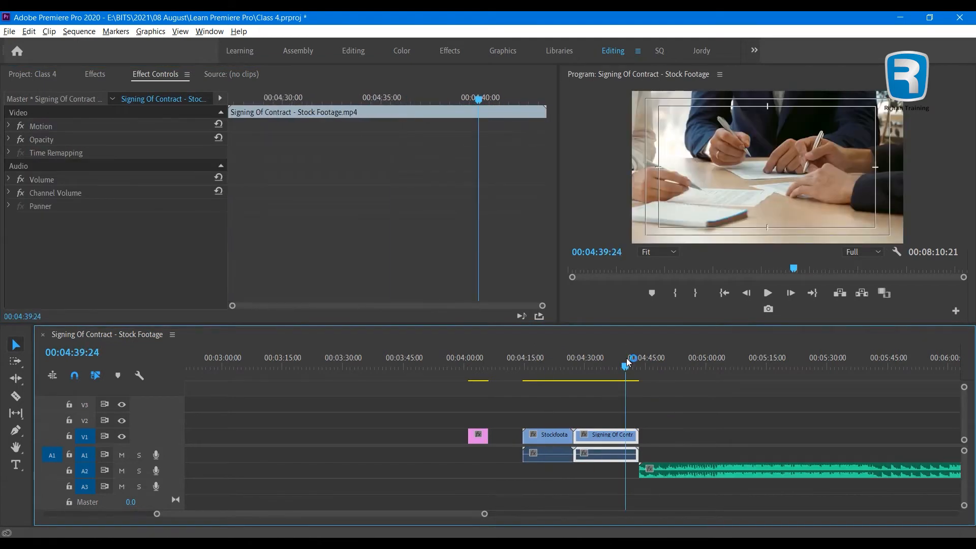
{"action": "left_click", "coordinate": [477, 363]}
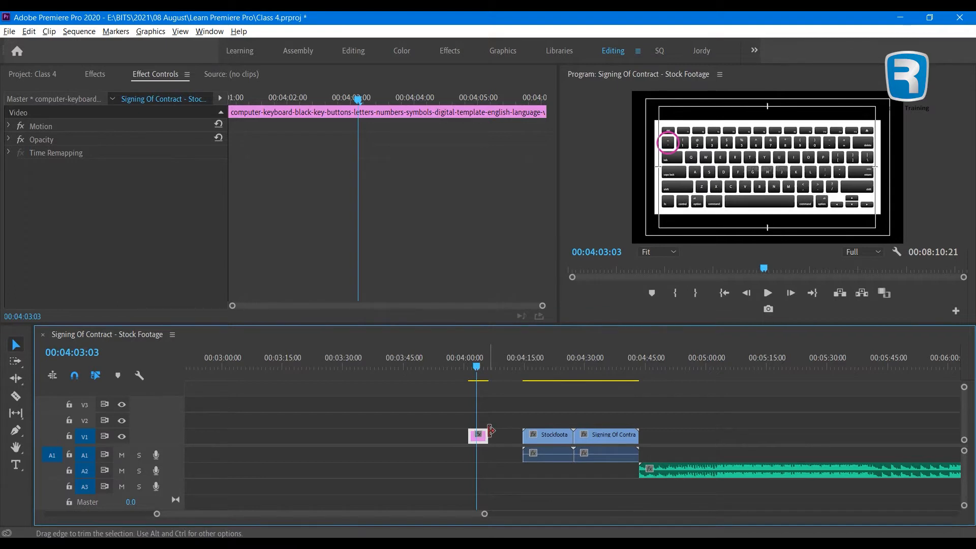
Step: Move the Signing Of Contract clip's video from V1 up to V2 and set the playhead to 00:04:20:19 over the iPad clip
{"action": "left_click", "coordinate": [547, 434]}
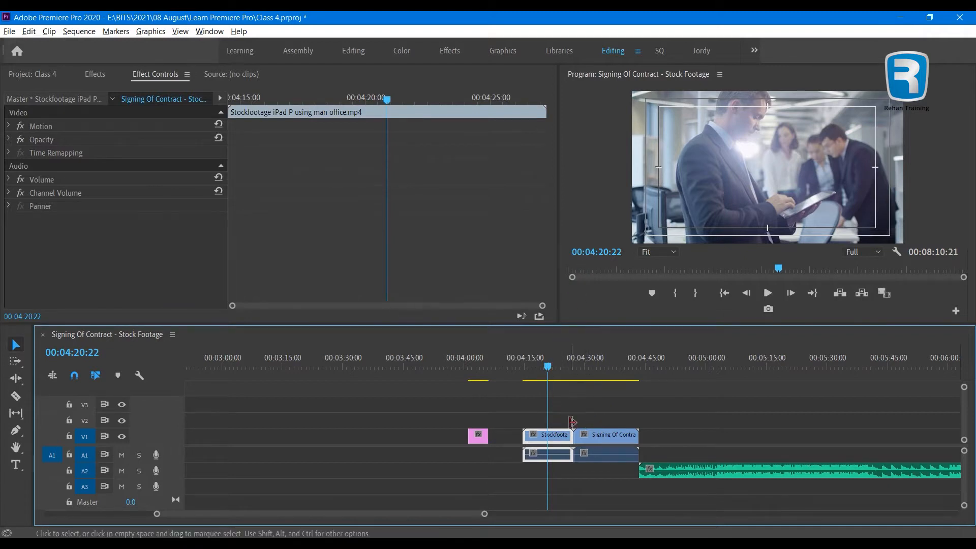
{"action": "left_click_drag", "start_coordinate": [599, 438], "coordinate": [604, 427]}
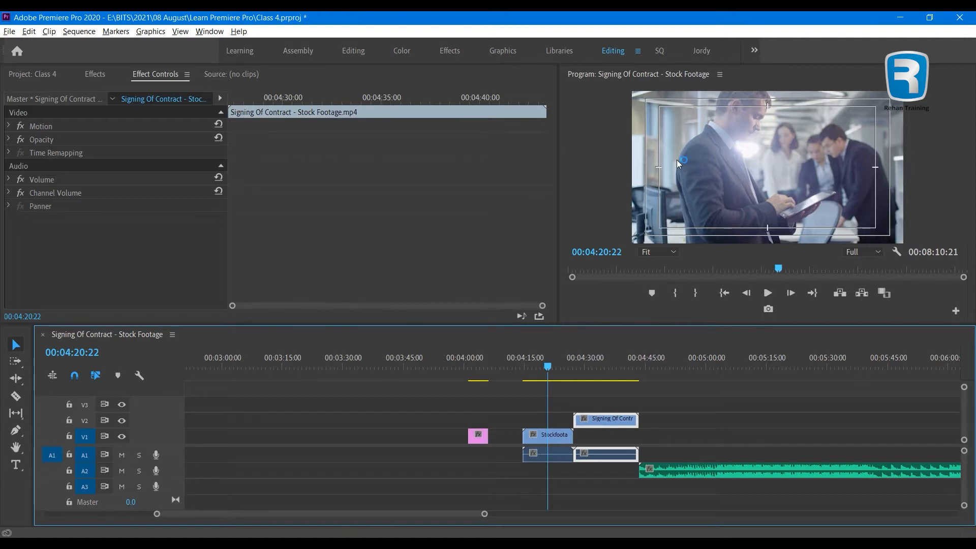
{"action": "left_click", "coordinate": [547, 363]}
Step: Go to the second split-screen section at 00:02:39:17 and select its Signing Of Contract clip on V2
{"action": "scroll", "coordinate": [221, 398], "scroll_direction": "down", "scroll_amount": 4}
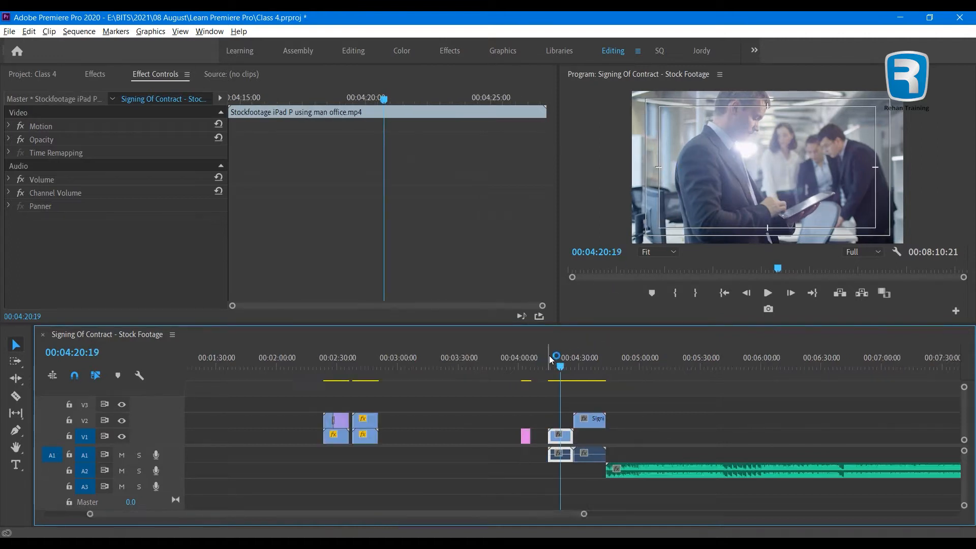
{"action": "left_click_drag", "start_coordinate": [189, 367], "coordinate": [301, 371]}
{"action": "scroll", "coordinate": [349, 406], "scroll_direction": "up", "scroll_amount": 5}
{"action": "mouse_move", "coordinate": [544, 368]}
{"action": "left_mouse_down"}
{"action": "mouse_move", "coordinate": [526, 363]}
{"action": "mouse_move", "coordinate": [592, 371]}
{"action": "mouse_move", "coordinate": [522, 367]}
{"action": "mouse_move", "coordinate": [530, 367]}
{"action": "left_mouse_up"}
{"action": "scroll", "coordinate": [577, 370], "scroll_direction": "down", "scroll_amount": 3}
{"action": "scroll", "coordinate": [570, 375], "scroll_direction": "up", "scroll_amount": 3}
{"action": "left_click", "coordinate": [551, 422]}
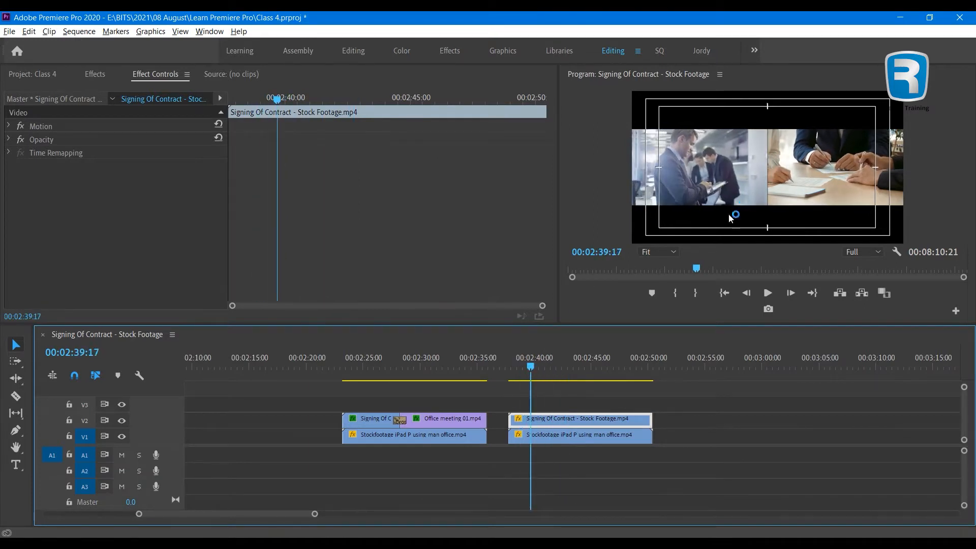
Step: Scrub through the split-screen section and play it from 00:02:37:21 to 00:02:41:20
{"action": "left_click", "coordinate": [575, 363]}
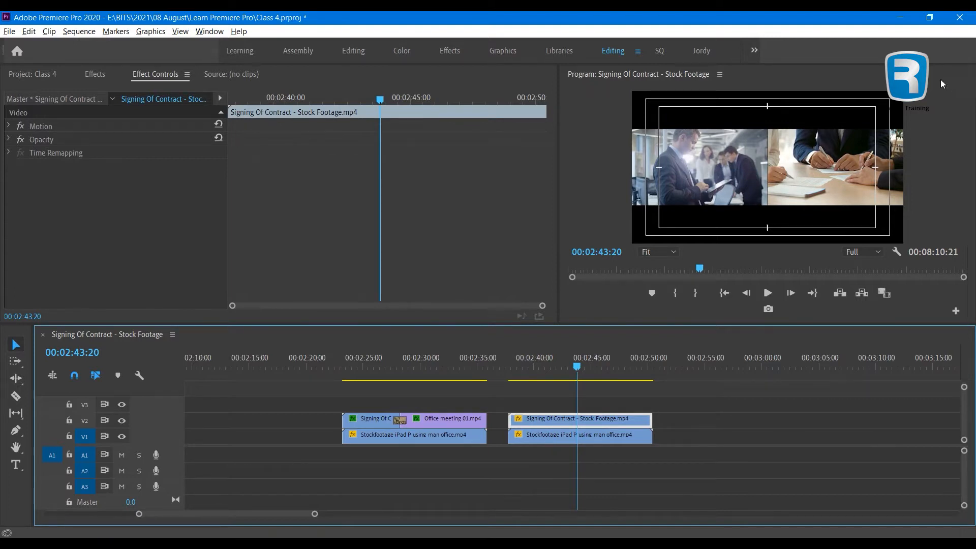
{"action": "left_click", "coordinate": [715, 166]}
{"action": "left_click", "coordinate": [561, 369]}
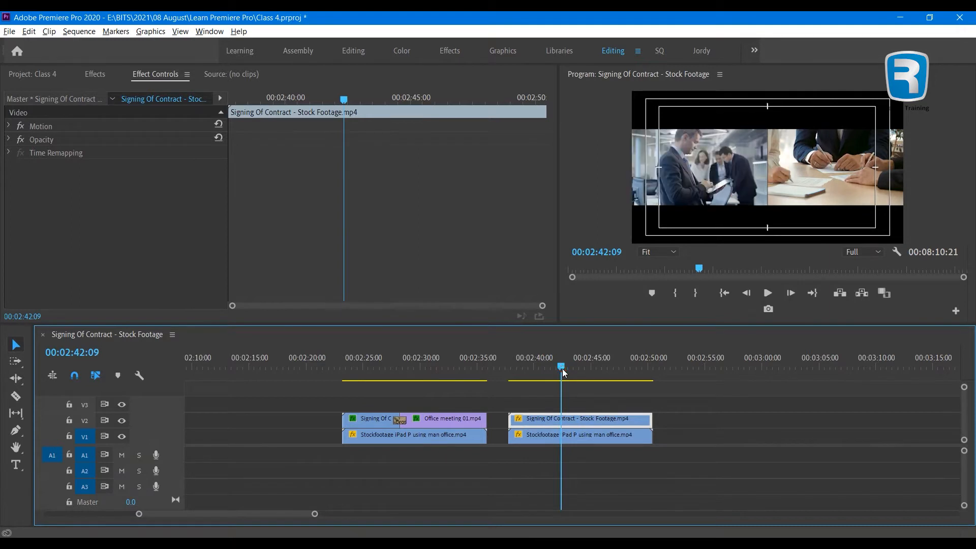
{"action": "left_click_drag", "start_coordinate": [562, 369], "coordinate": [510, 368]}
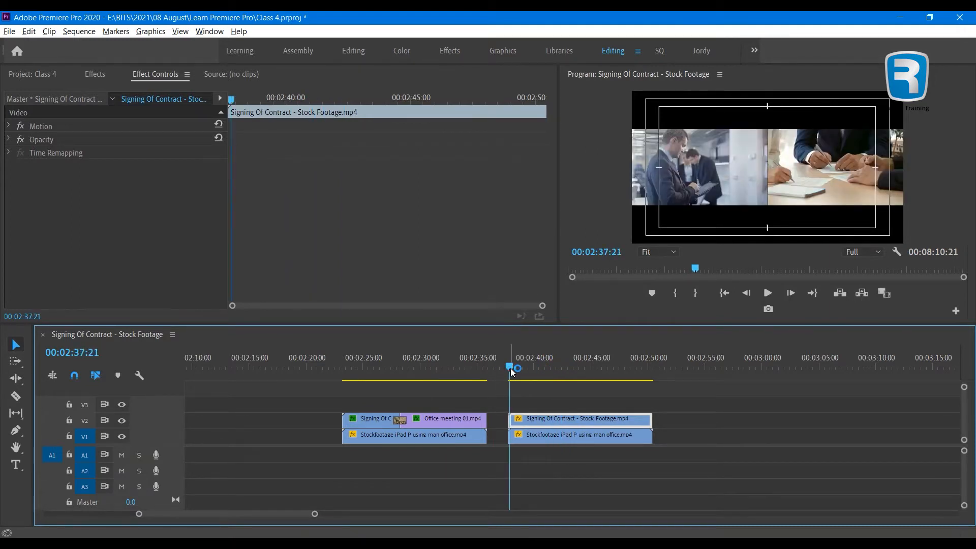
{"action": "key", "text": "space"}
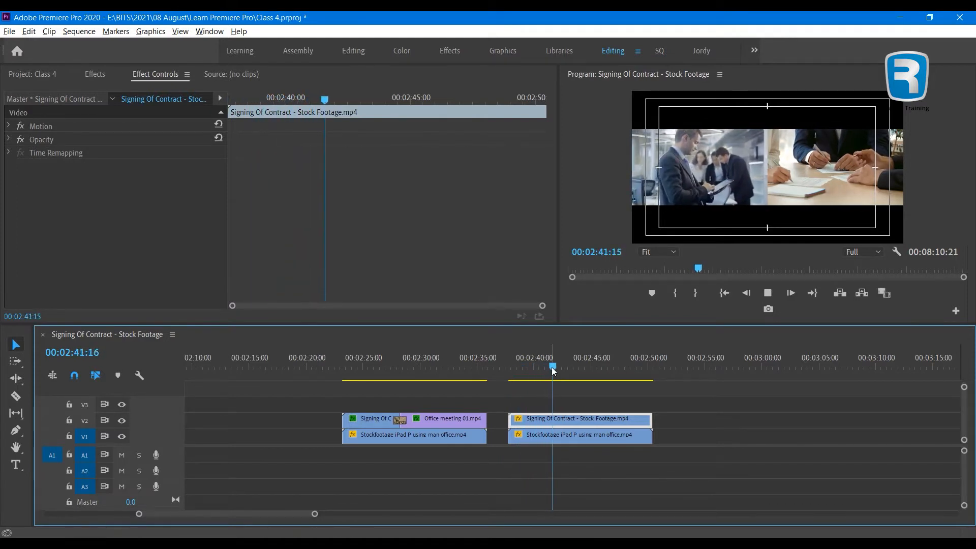
{"action": "key", "text": "space"}
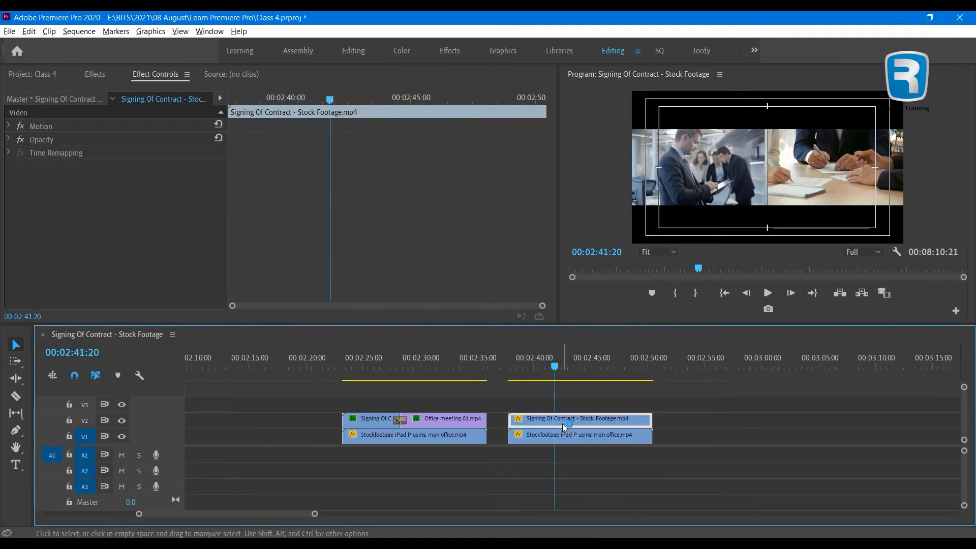
Step: Show the Motion frame of the split screen's Signing Of Contract clip and compare its effect controls with those of the iPad clip on V1
{"action": "left_click", "coordinate": [803, 168]}
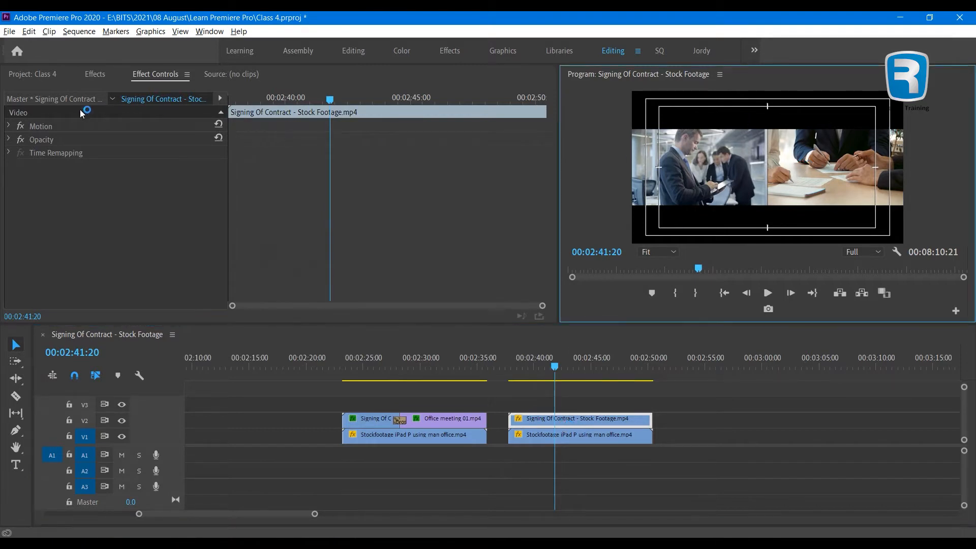
{"action": "left_click", "coordinate": [56, 126]}
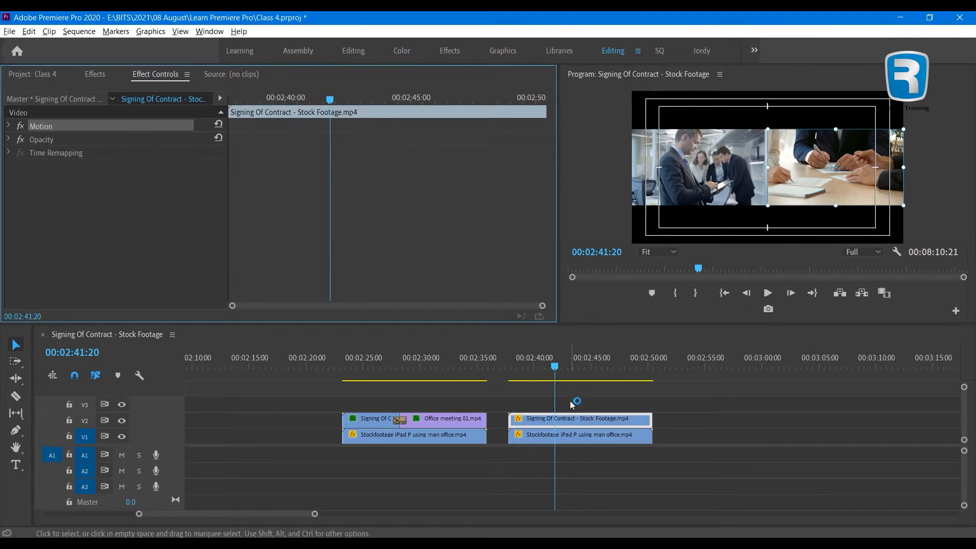
{"action": "left_click", "coordinate": [575, 441]}
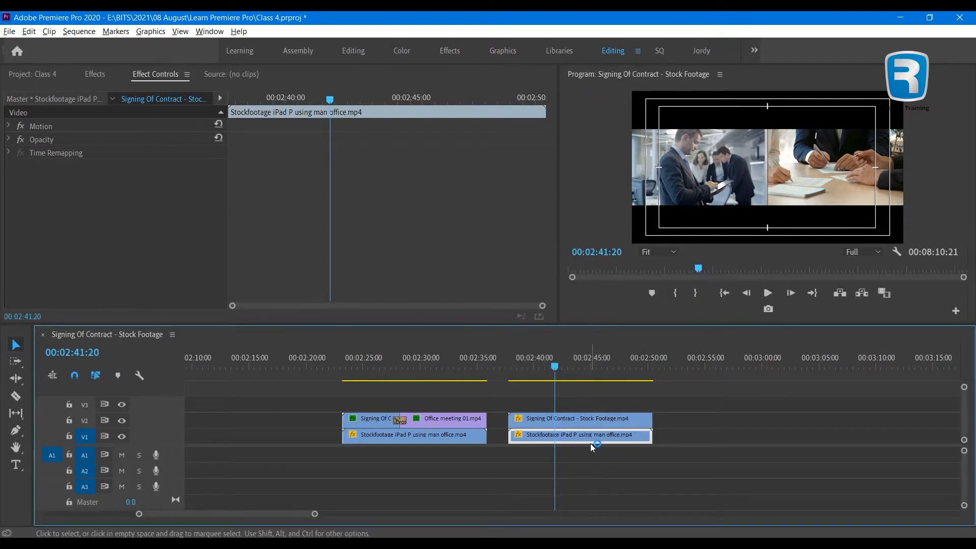
{"action": "left_click", "coordinate": [588, 420]}
Step: Return to the keyboard image on V1 and set the playhead to 00:04:02:04 over it
{"action": "key", "text": "minus"}
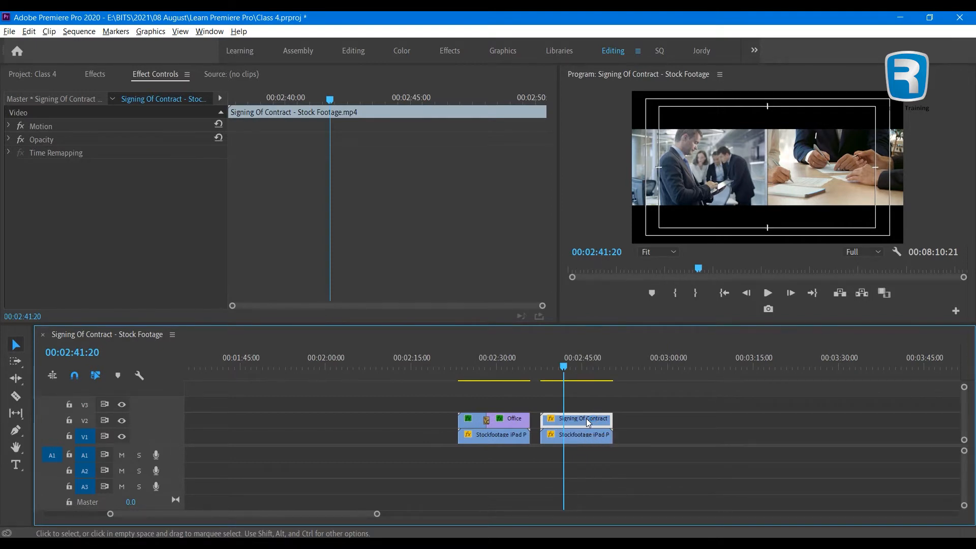
{"action": "key", "text": "minus"}
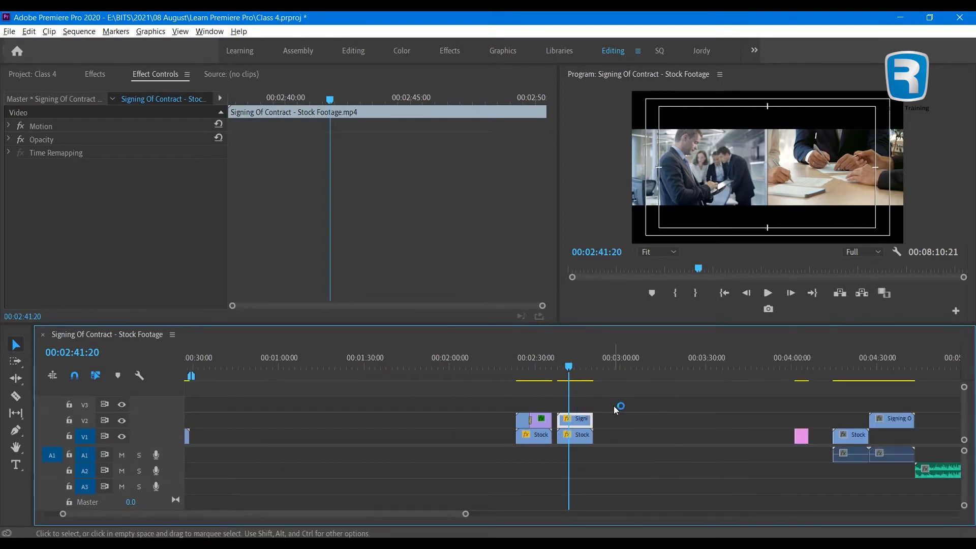
{"action": "key", "text": "equal"}
{"action": "key", "text": "equal"}
{"action": "key", "text": "minus"}
{"action": "key", "text": "minus"}
{"action": "key", "text": "minus"}
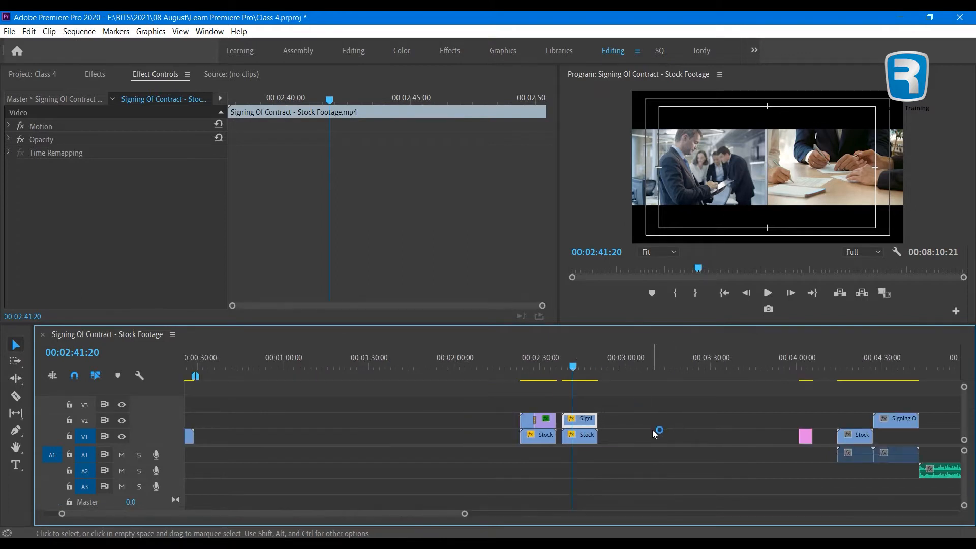
{"action": "left_click", "coordinate": [532, 354]}
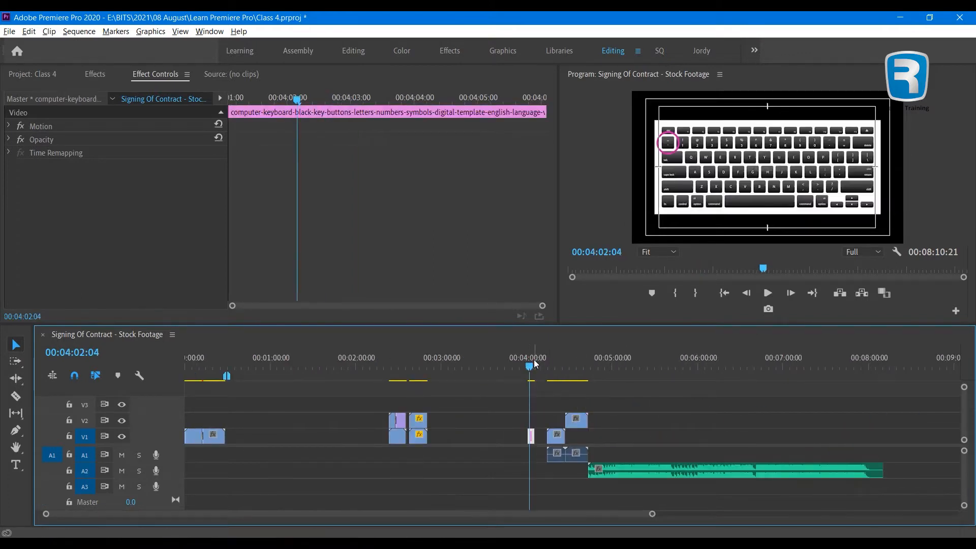
Step: Try a longer duration for the keyboard image, then trim its end to about 00:04:04:10 on V1
{"action": "key", "text": "minus"}
{"action": "key", "text": "equal"}
{"action": "key", "text": "equal"}
{"action": "key", "text": "equal"}
{"action": "key", "text": "equal"}
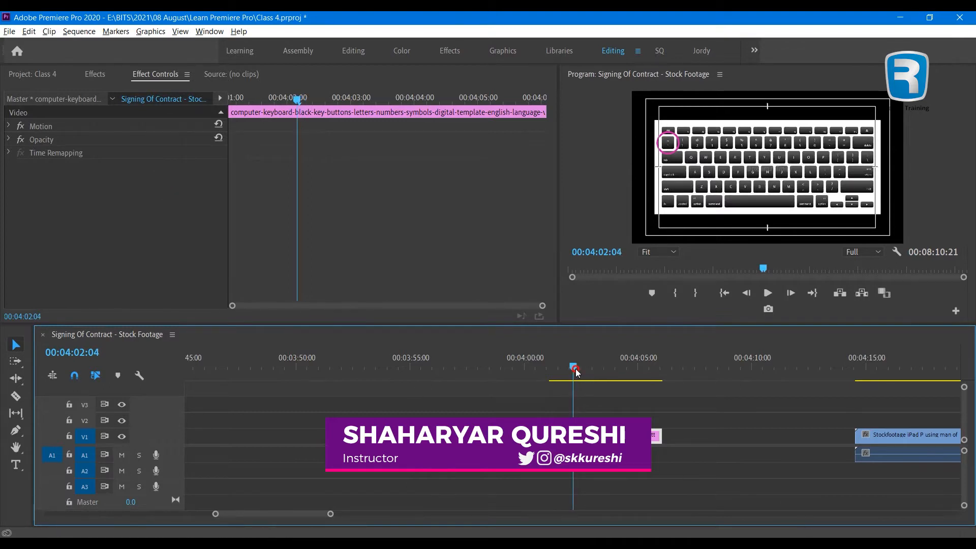
{"action": "left_click_drag", "start_coordinate": [667, 438], "coordinate": [725, 435]}
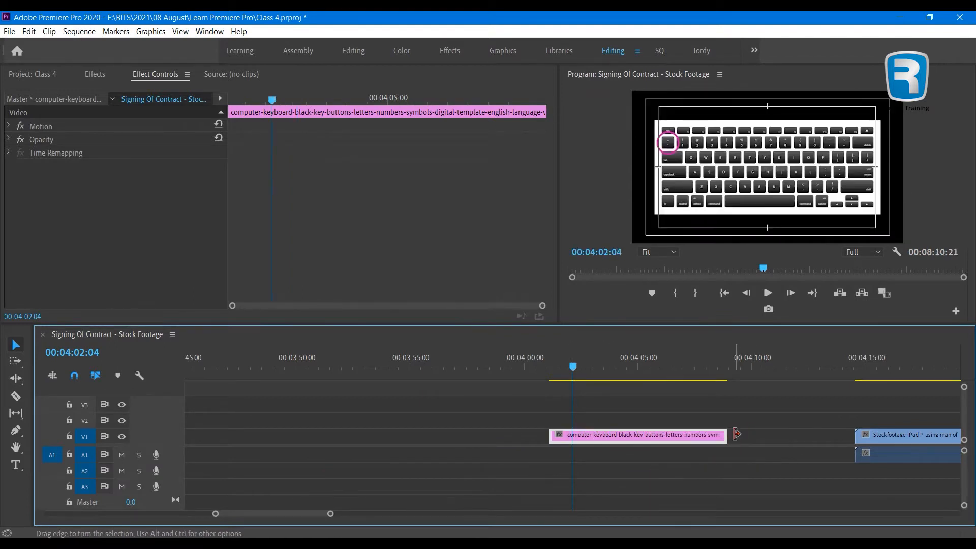
{"action": "mouse_move", "coordinate": [641, 438]}
{"action": "left_mouse_down"}
{"action": "mouse_move", "coordinate": [606, 436]}
{"action": "mouse_move", "coordinate": [624, 436]}
{"action": "left_mouse_up"}
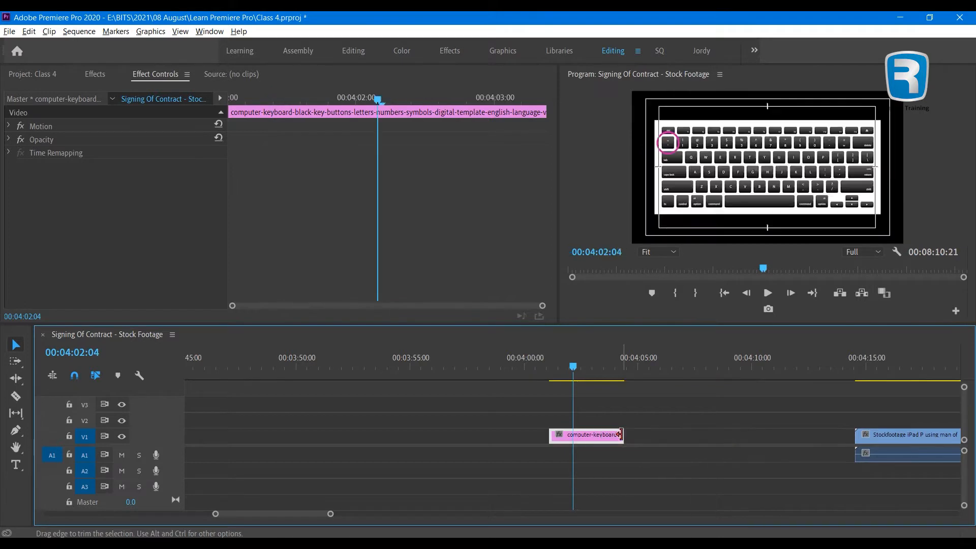
Step: Show the keyboard image's Motion properties and turn on Scale animation with a first keyframe at 00:04:01:17
{"action": "left_click", "coordinate": [8, 128]}
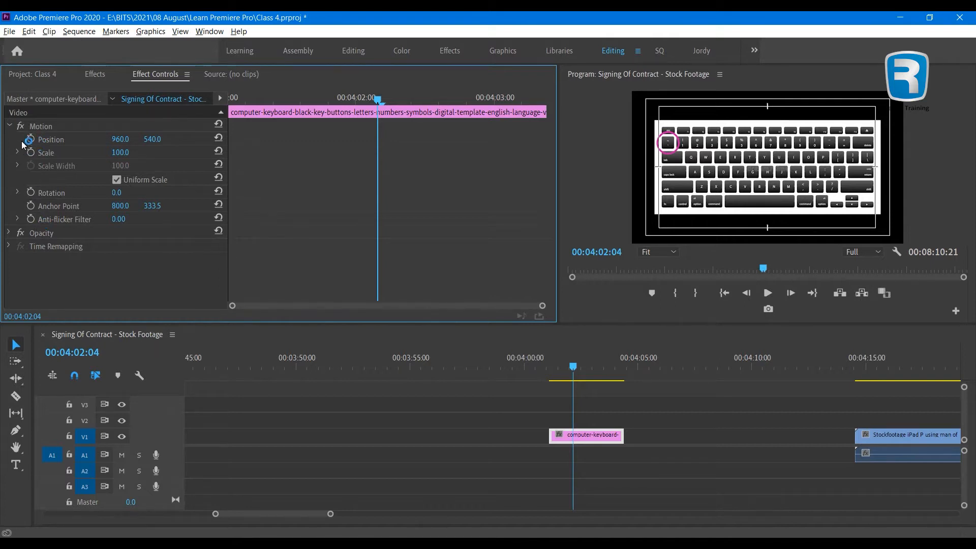
{"action": "mouse_move", "coordinate": [313, 100]}
{"action": "left_mouse_down"}
{"action": "mouse_move", "coordinate": [345, 100]}
{"action": "mouse_move", "coordinate": [311, 100]}
{"action": "left_mouse_up"}
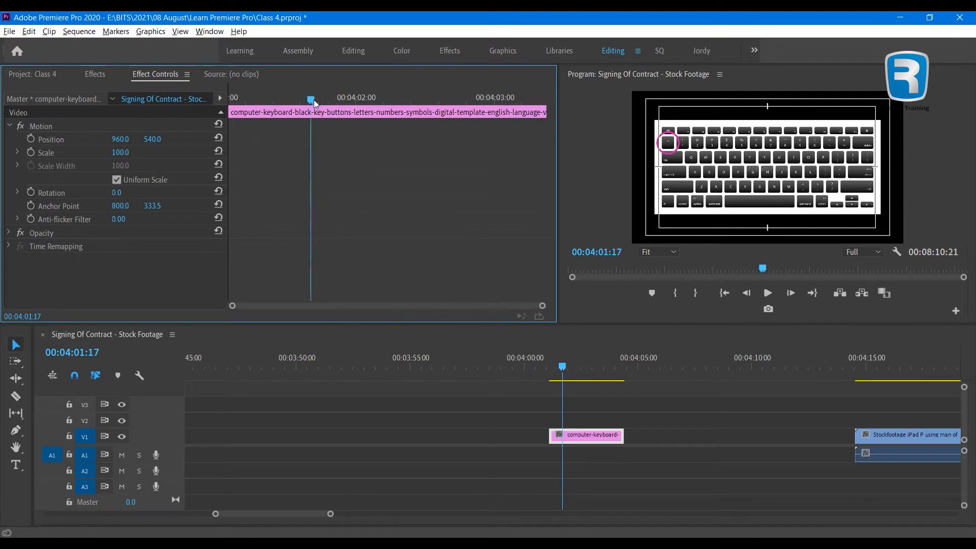
{"action": "left_click", "coordinate": [31, 153]}
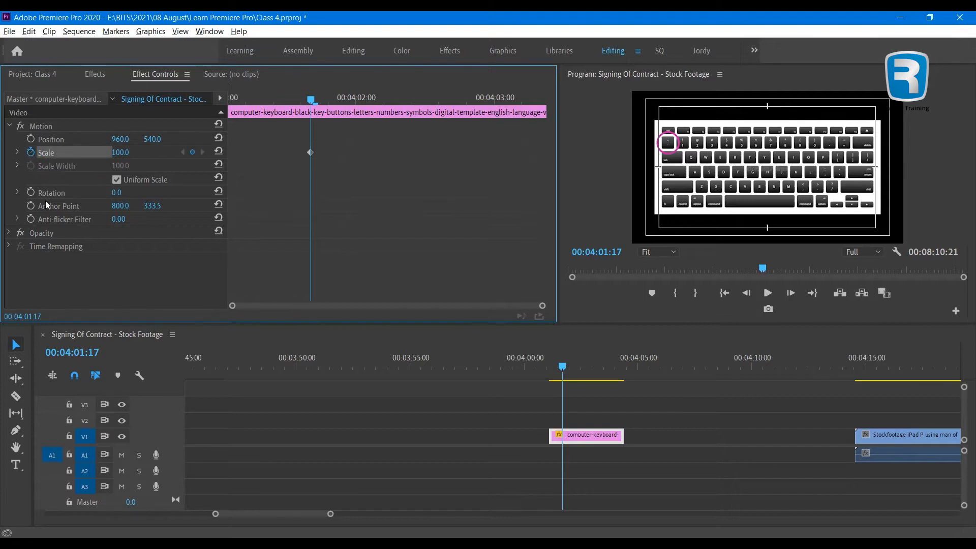
{"action": "left_click", "coordinate": [311, 152]}
{"action": "left_click", "coordinate": [31, 151]}
{"action": "left_click", "coordinate": [374, 133]}
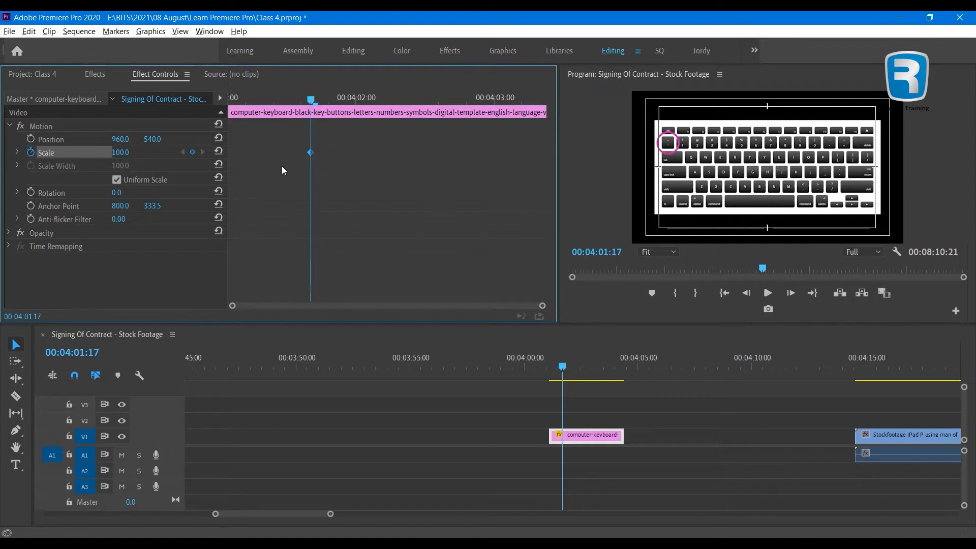
{"action": "left_click", "coordinate": [325, 152]}
Step: Add a second Scale keyframe of 25 at 00:04:02:03 for the keyboard image
{"action": "left_click_drag", "start_coordinate": [311, 99], "coordinate": [371, 104]}
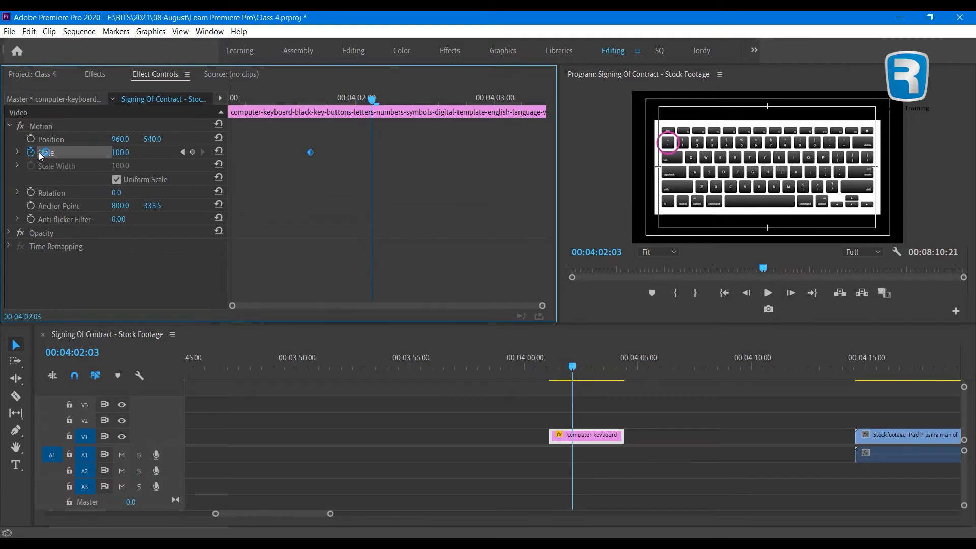
{"action": "left_click", "coordinate": [115, 152]}
{"action": "type", "text": "25"}
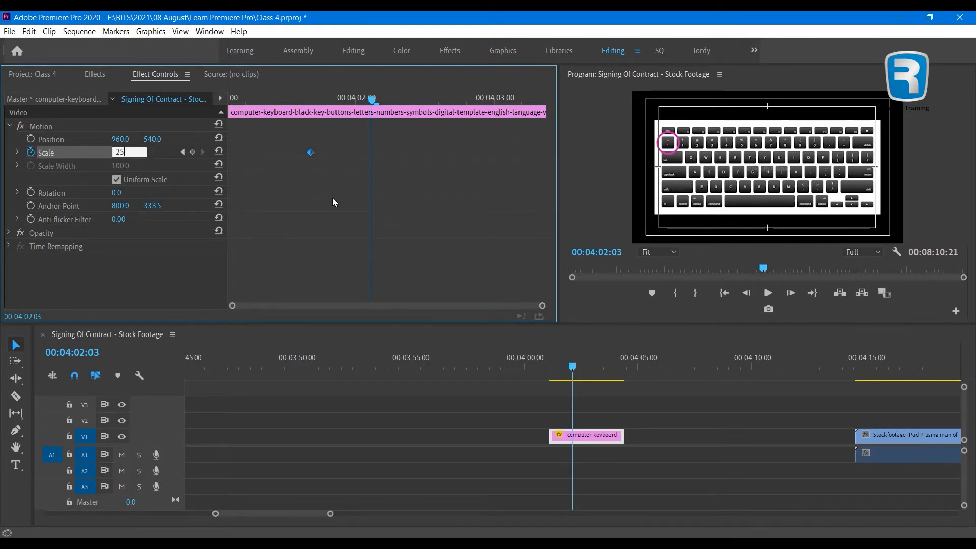
{"action": "key", "text": "Return"}
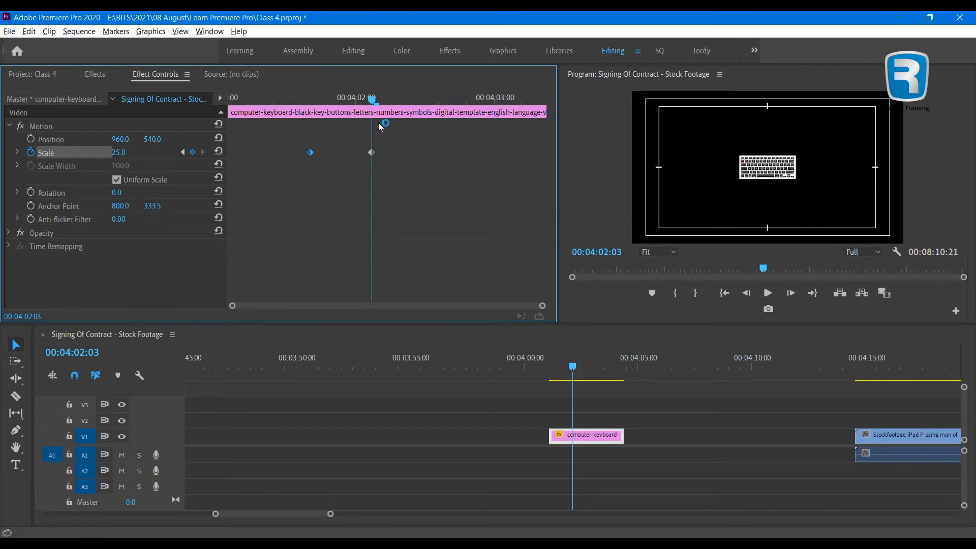
Step: Compare the image at both Scale keyframes, then play the animation from 00:04:01:17 to 00:04:02:15
{"action": "left_click", "coordinate": [308, 96]}
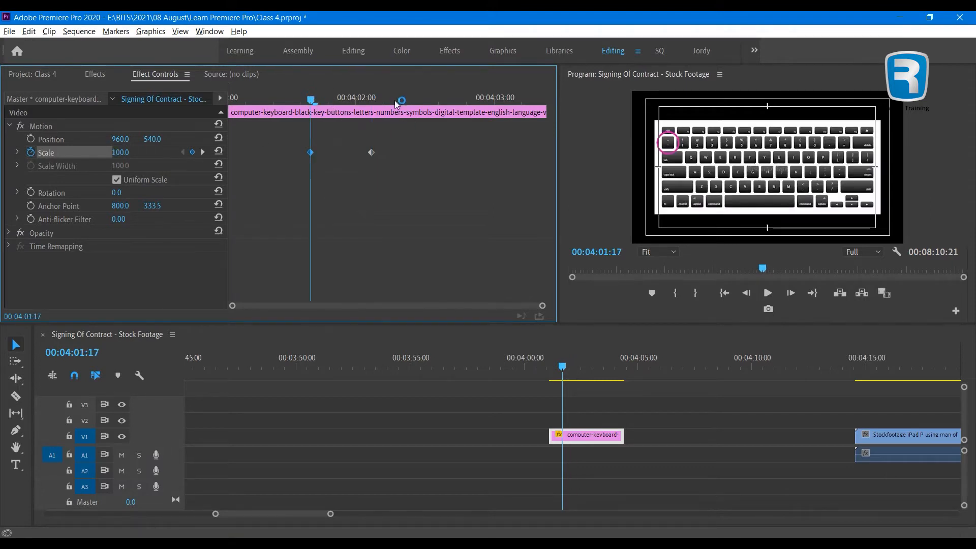
{"action": "left_click", "coordinate": [374, 100]}
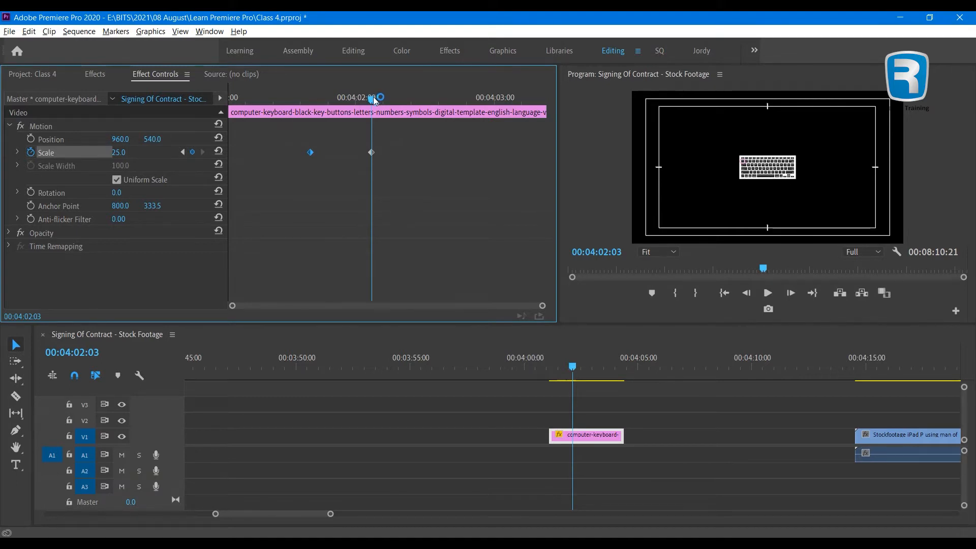
{"action": "left_click_drag", "start_coordinate": [367, 96], "coordinate": [312, 92]}
{"action": "left_click", "coordinate": [767, 293]}
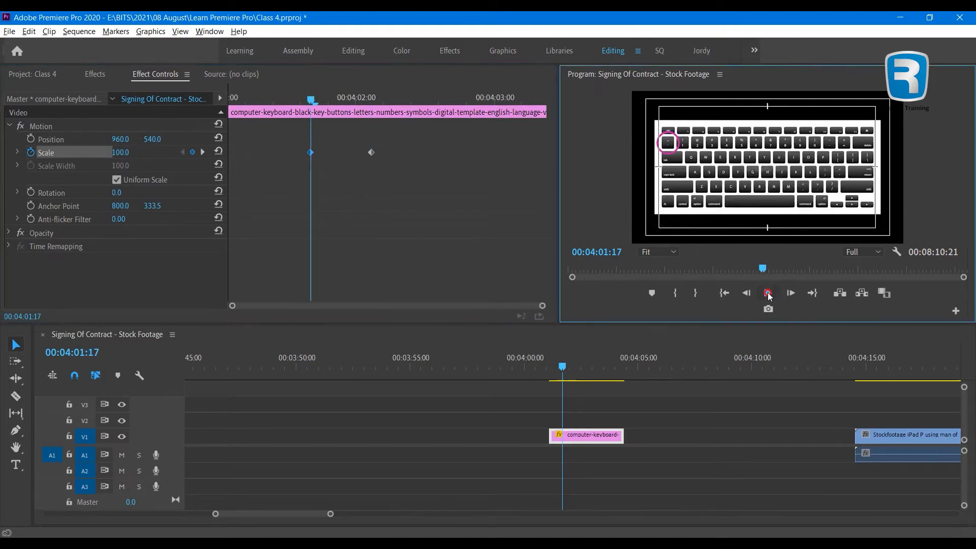
{"action": "left_click", "coordinate": [767, 292]}
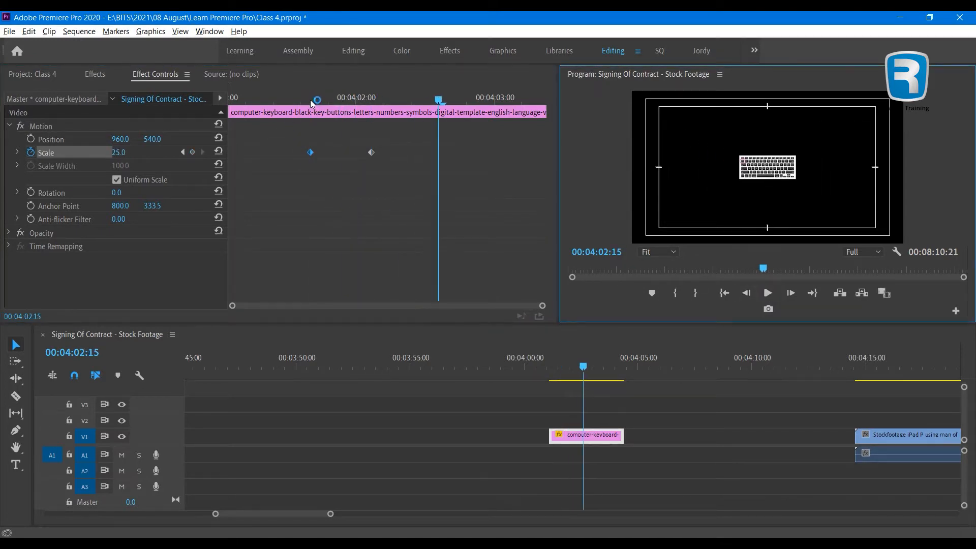
Step: Go back to 00:04:01:17 and step frame by frame through the Scale animation up to 00:04:02:03
{"action": "left_click_drag", "start_coordinate": [310, 100], "coordinate": [310, 99]}
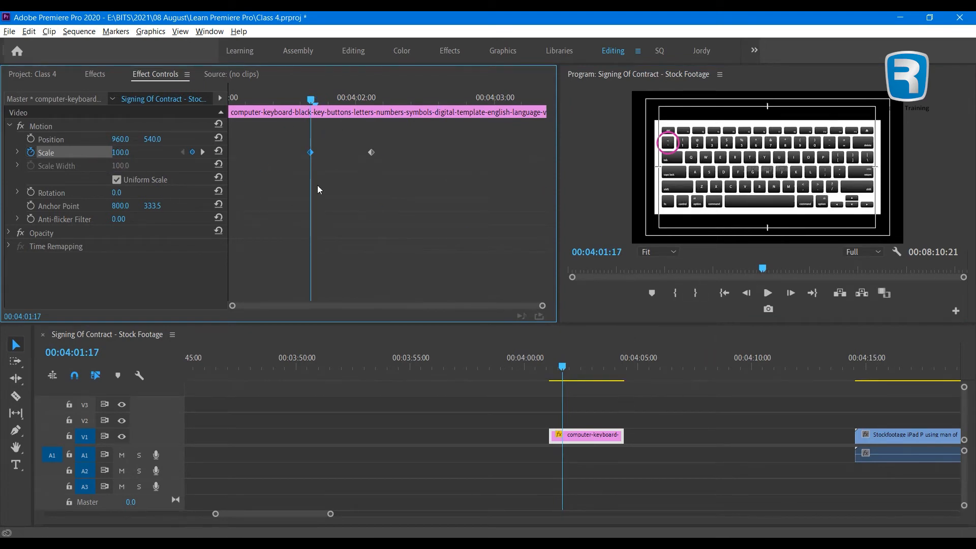
{"action": "mouse_move", "coordinate": [311, 102]}
{"action": "left_mouse_down"}
{"action": "mouse_move", "coordinate": [372, 109]}
{"action": "mouse_move", "coordinate": [311, 106]}
{"action": "left_mouse_up"}
{"action": "key", "text": "Right"}
{"action": "key", "text": "Right"}
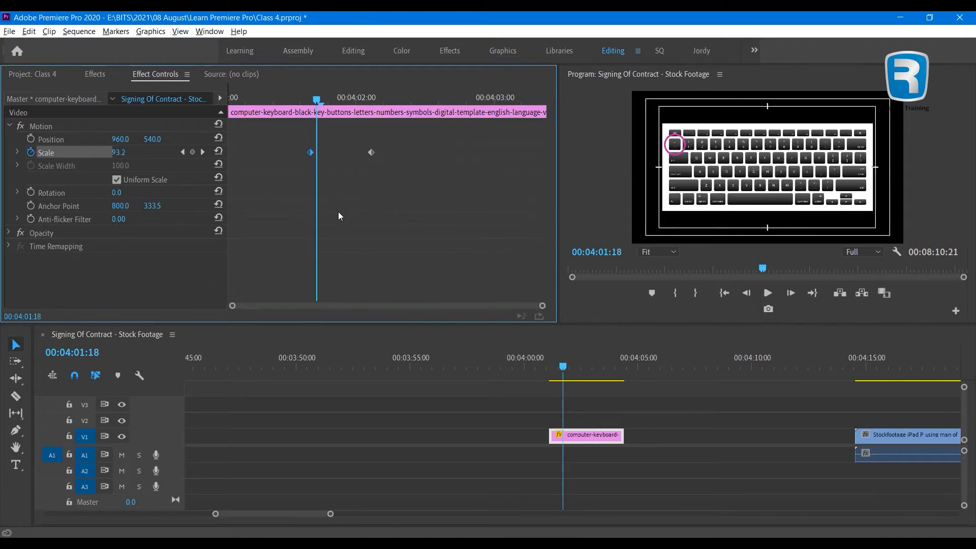
{"action": "key", "text": "Right"}
{"action": "key", "text": "Right"}
{"action": "key", "text": "Right"}
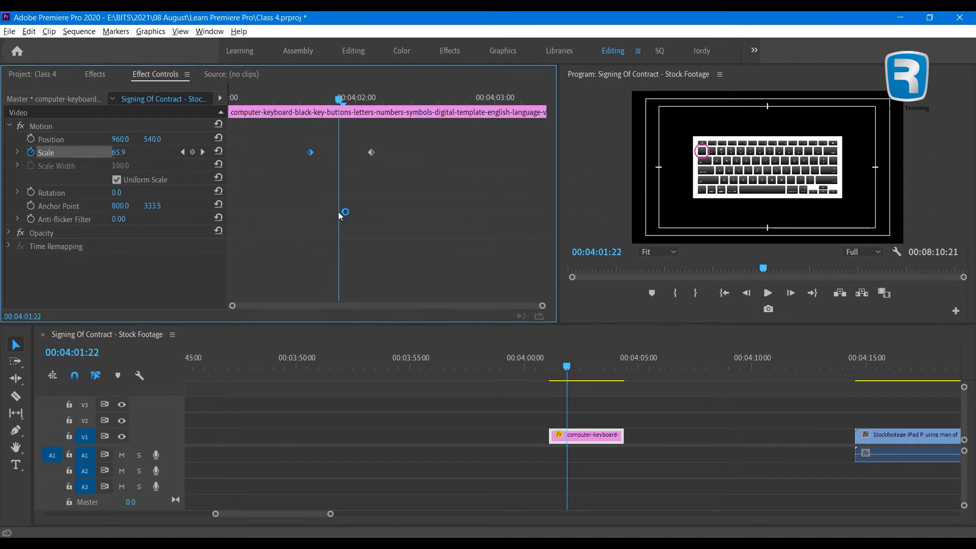
{"action": "key", "text": "Right"}
{"action": "key", "text": "Right"}
{"action": "key", "text": "Right"}
{"action": "key", "text": "Right"}
{"action": "key", "text": "Right"}
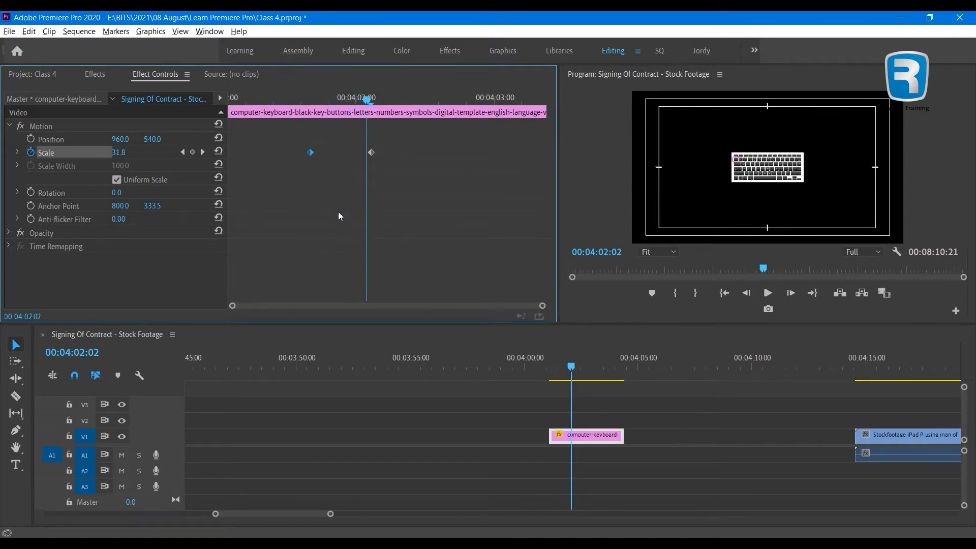
{"action": "key", "text": "Right"}
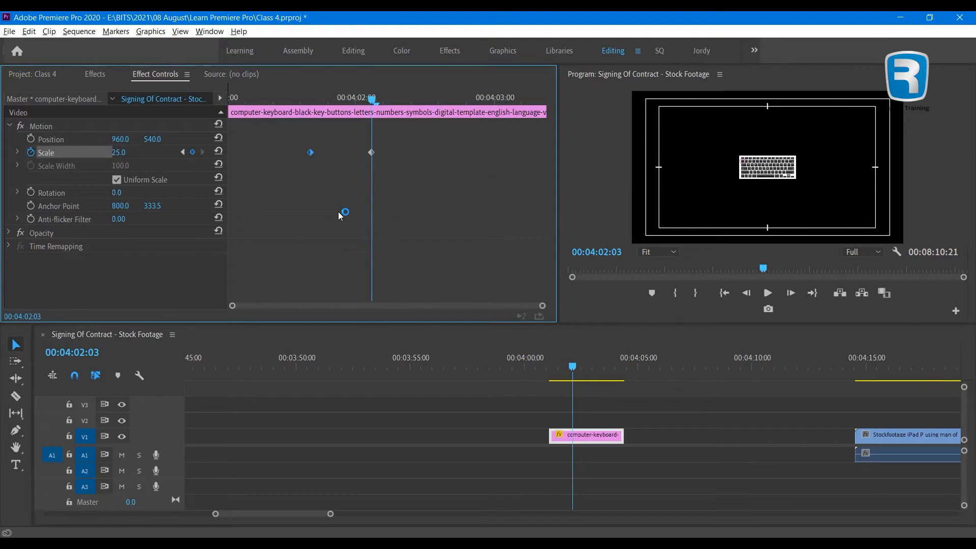
Step: Scrub back and forth between the two Scale keyframes, ending on the first one at 00:04:01:17
{"action": "left_click", "coordinate": [324, 99]}
{"action": "left_click_drag", "start_coordinate": [326, 103], "coordinate": [312, 167]}
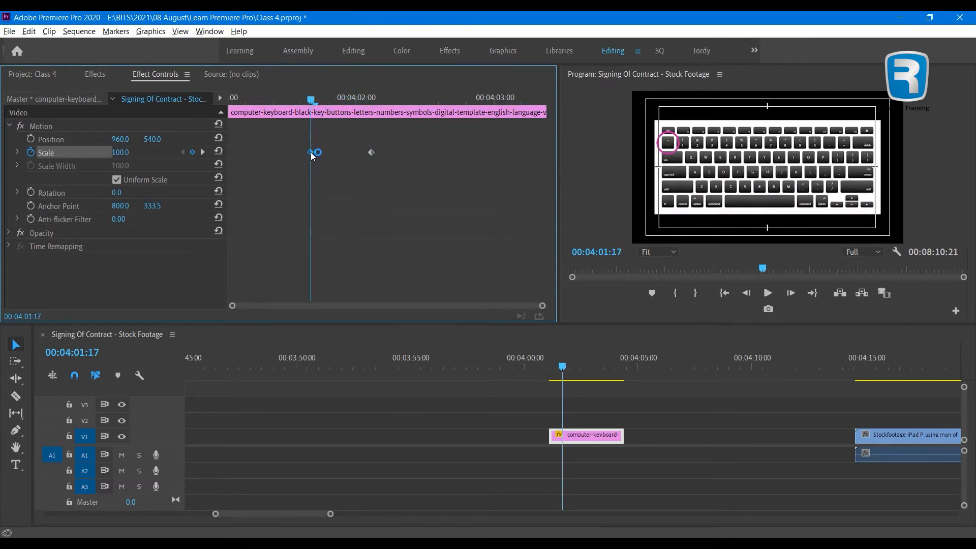
{"action": "left_click", "coordinate": [370, 98]}
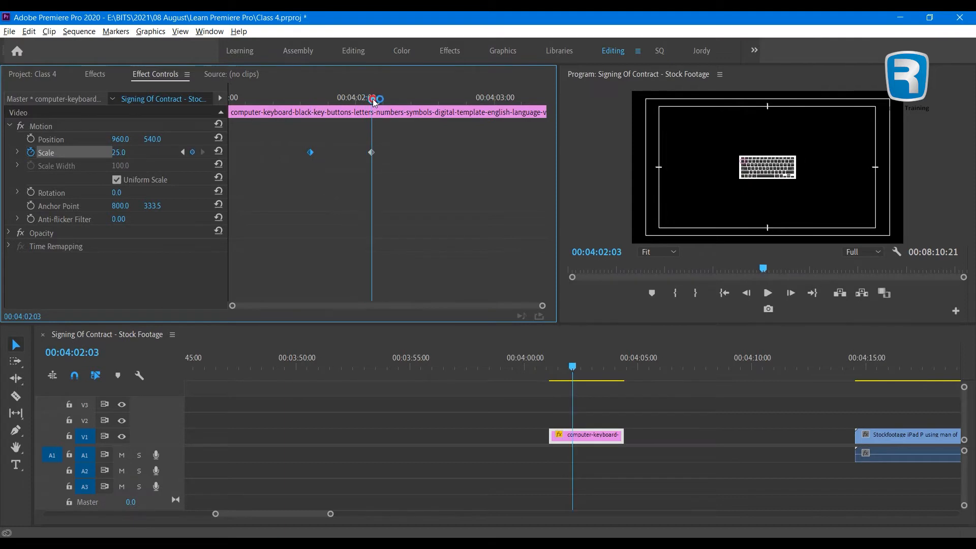
{"action": "left_click_drag", "start_coordinate": [371, 109], "coordinate": [315, 104]}
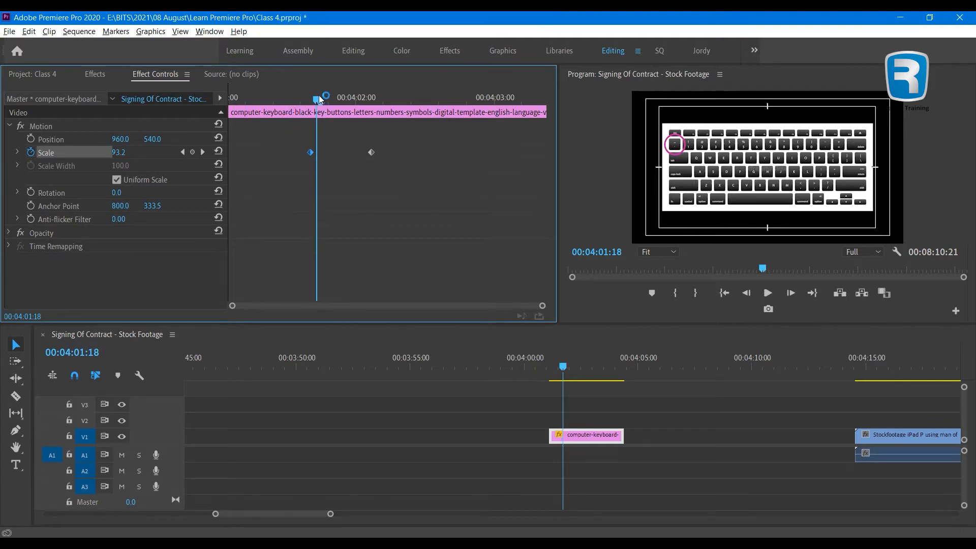
{"action": "left_click_drag", "start_coordinate": [317, 99], "coordinate": [314, 100]}
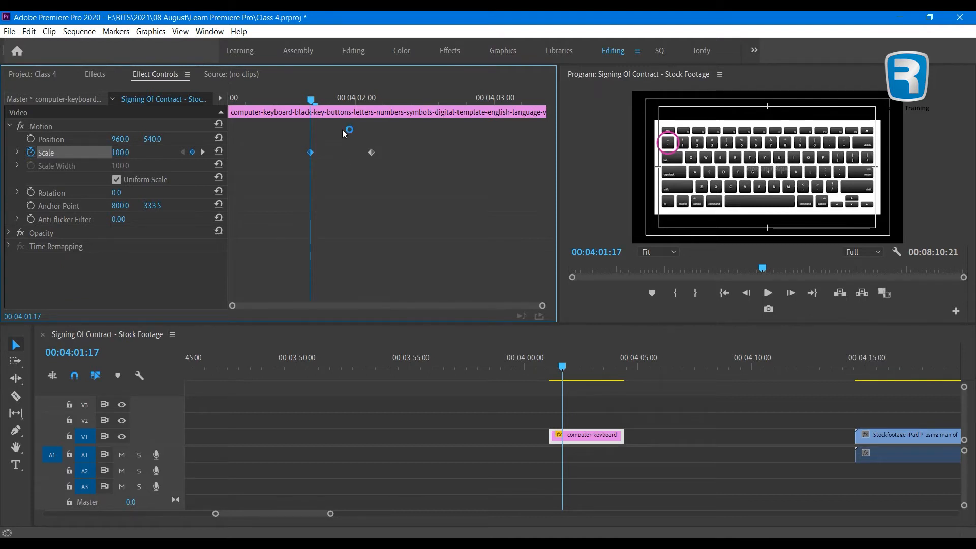
Step: Examine the in-between Scale values again one frame at a time up to 00:04:02:03, then return to the first keyframe
{"action": "key", "text": "Right"}
{"action": "key", "text": "Right"}
{"action": "key", "text": "Right"}
{"action": "key", "text": "Right"}
{"action": "key", "text": "Right"}
{"action": "key", "text": "Right"}
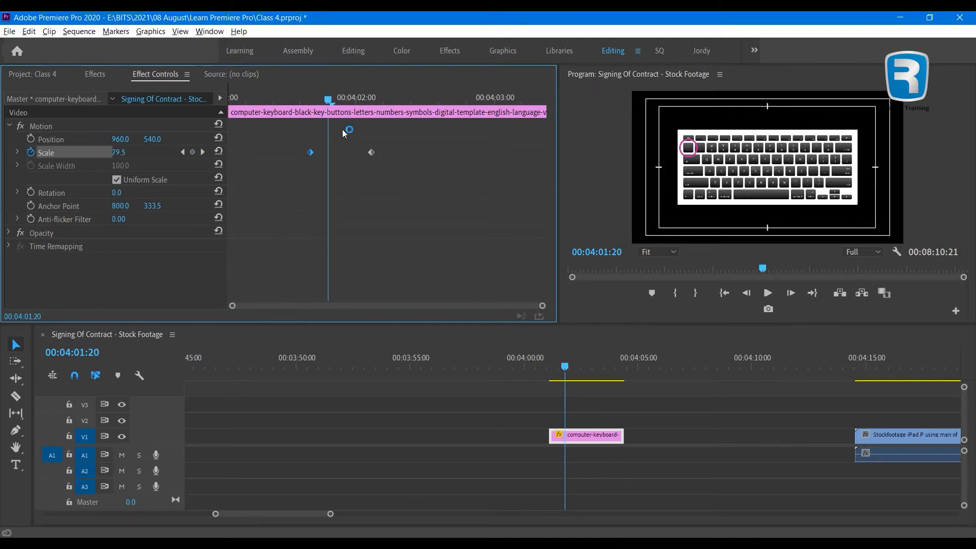
{"action": "key", "text": "Right"}
{"action": "key", "text": "Right"}
{"action": "key", "text": "Right"}
{"action": "key", "text": "Right"}
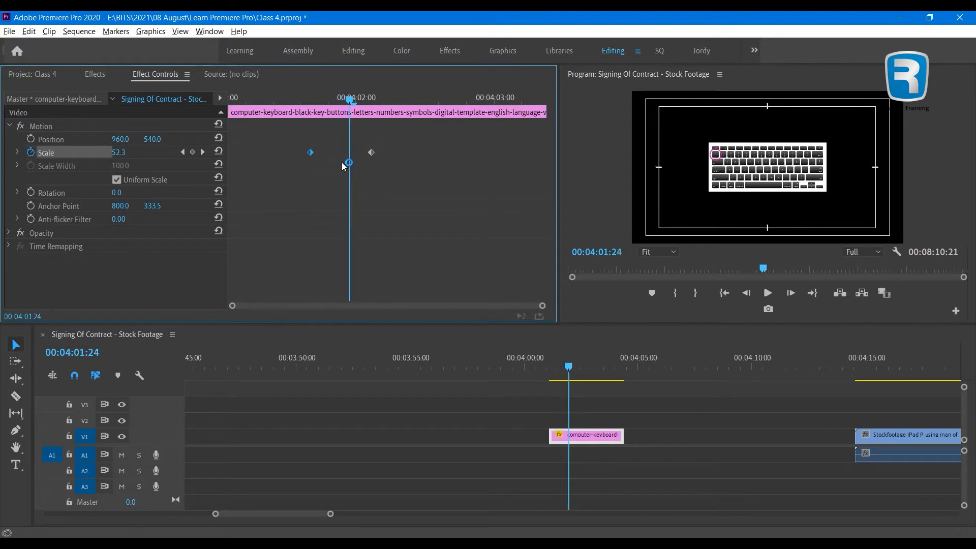
{"action": "key", "text": "Right"}
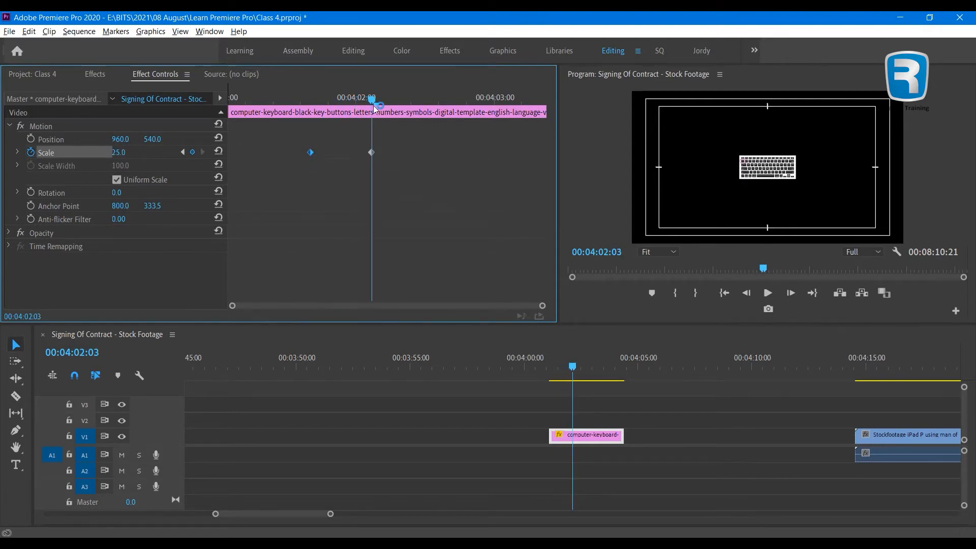
{"action": "left_click_drag", "start_coordinate": [374, 102], "coordinate": [311, 100]}
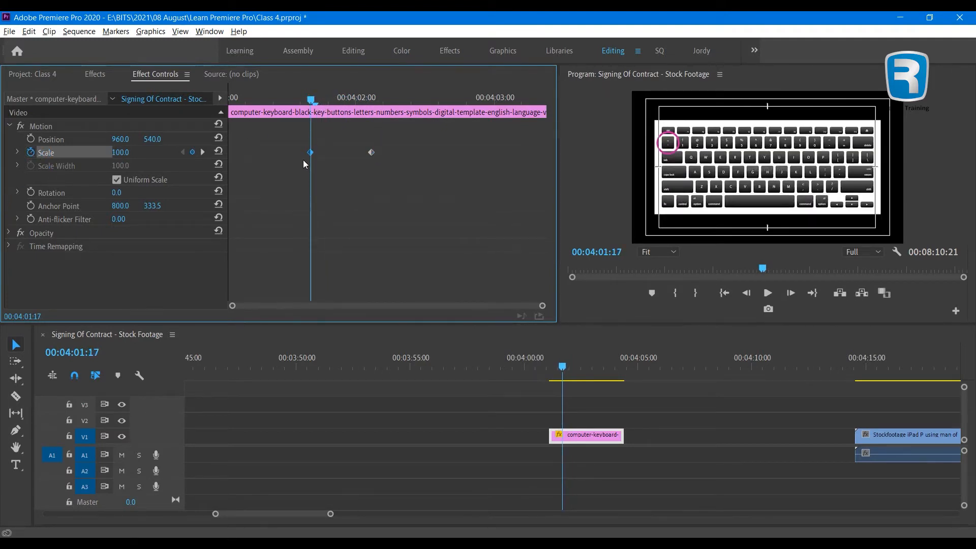
Step: Add a third Scale keyframe at 00:04:02:06, trying 30 and then setting it to 35
{"action": "left_click_drag", "start_coordinate": [333, 98], "coordinate": [389, 114]}
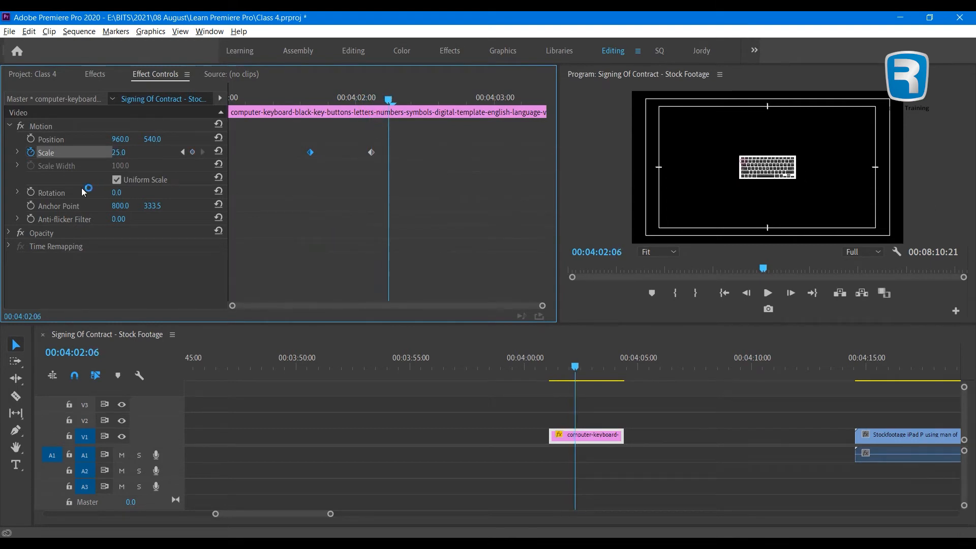
{"action": "left_click", "coordinate": [112, 154]}
{"action": "type", "text": "30"}
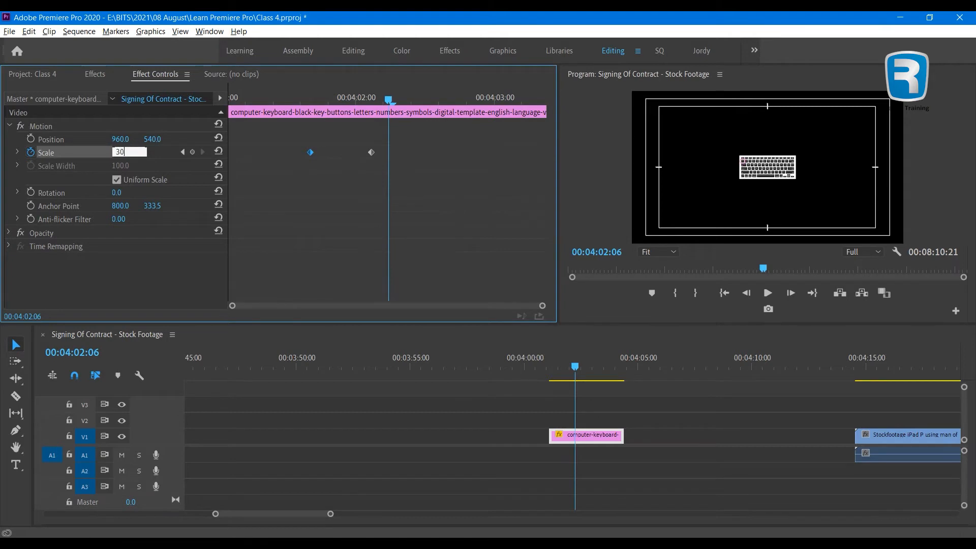
{"action": "key", "text": "Return"}
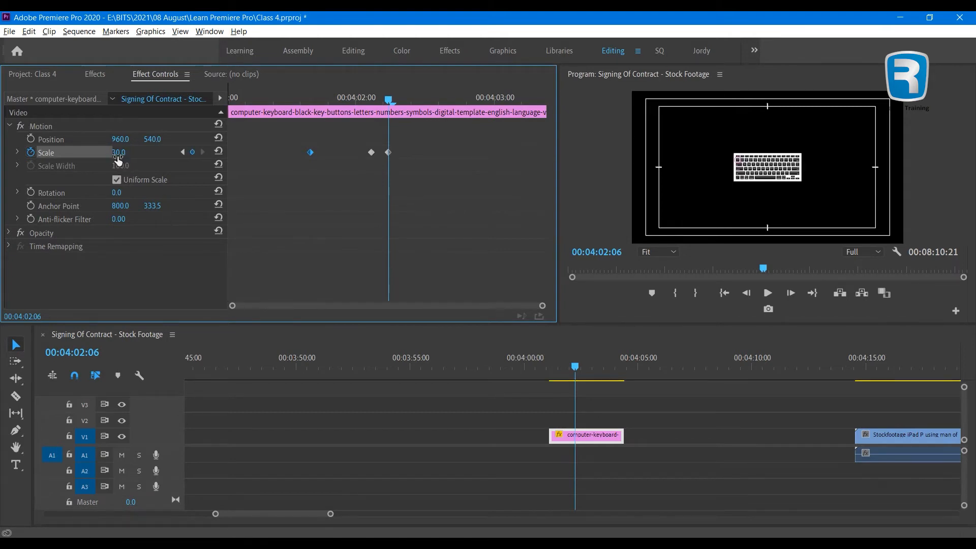
{"action": "left_click", "coordinate": [116, 154]}
{"action": "type", "text": "35"}
{"action": "key", "text": "Return"}
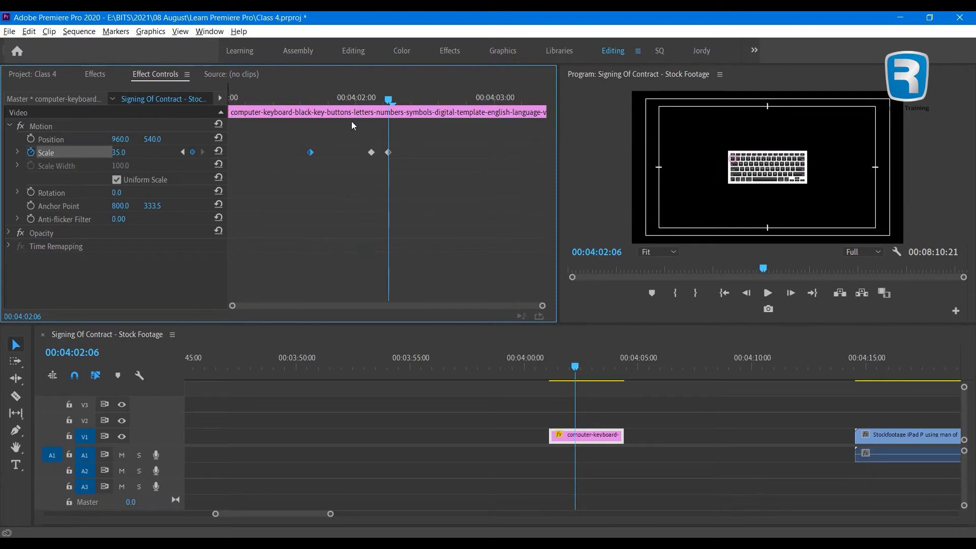
Step: Move two frames on to 00:04:02:08 and add a Scale keyframe of 28
{"action": "key", "text": "Right"}
{"action": "key", "text": "Right"}
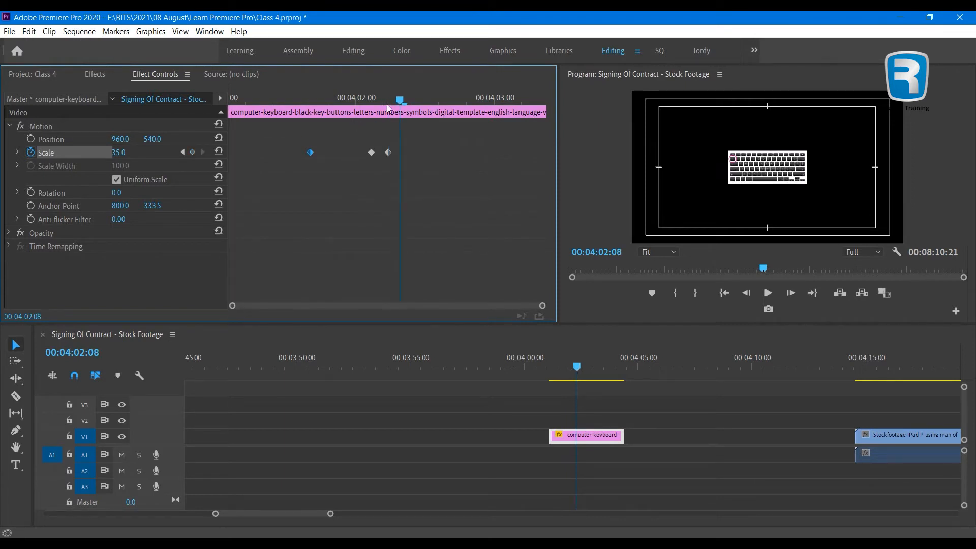
{"action": "left_click", "coordinate": [121, 152]}
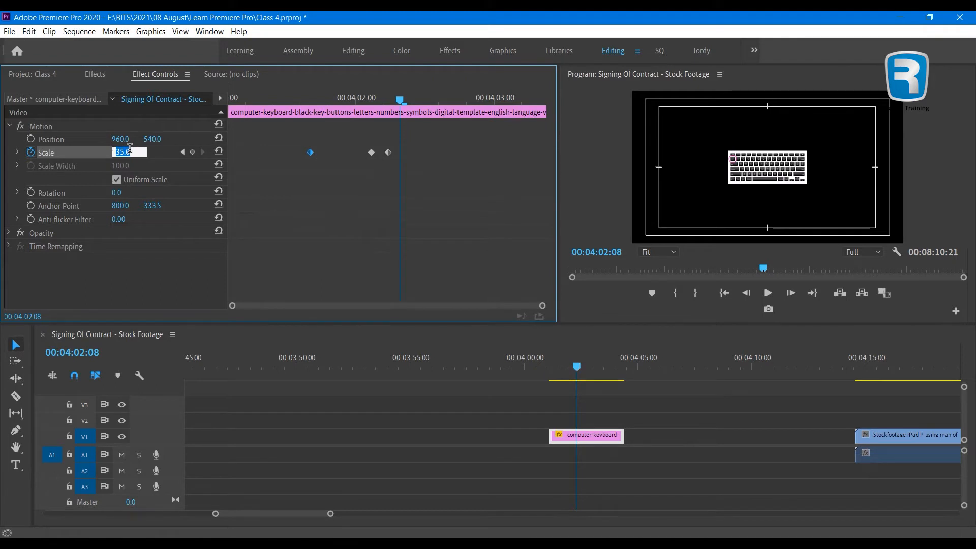
{"action": "type", "text": "28"}
{"action": "key", "text": "Return"}
Step: Return to the Scale keyframe at 00:04:02:08 and set its value to 23
{"action": "key", "text": "Right"}
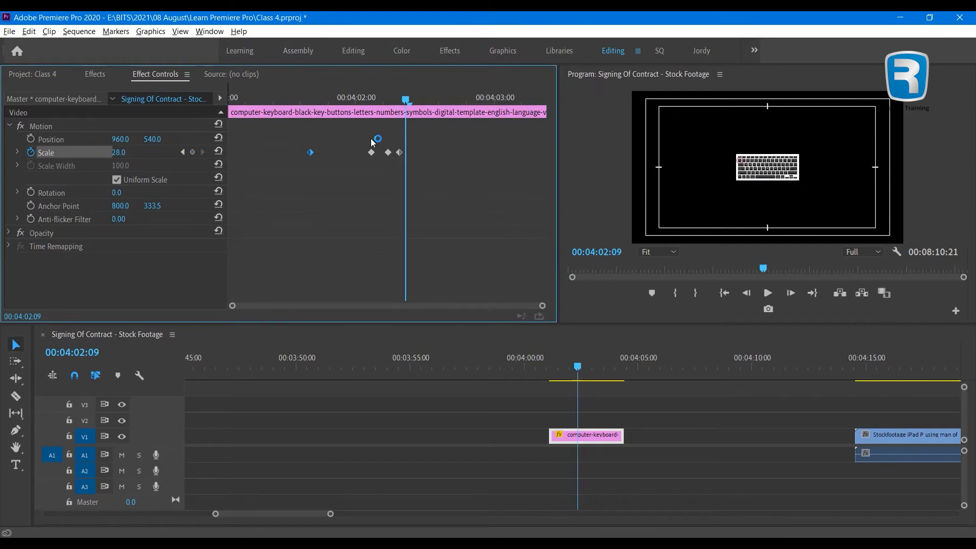
{"action": "key", "text": "Right"}
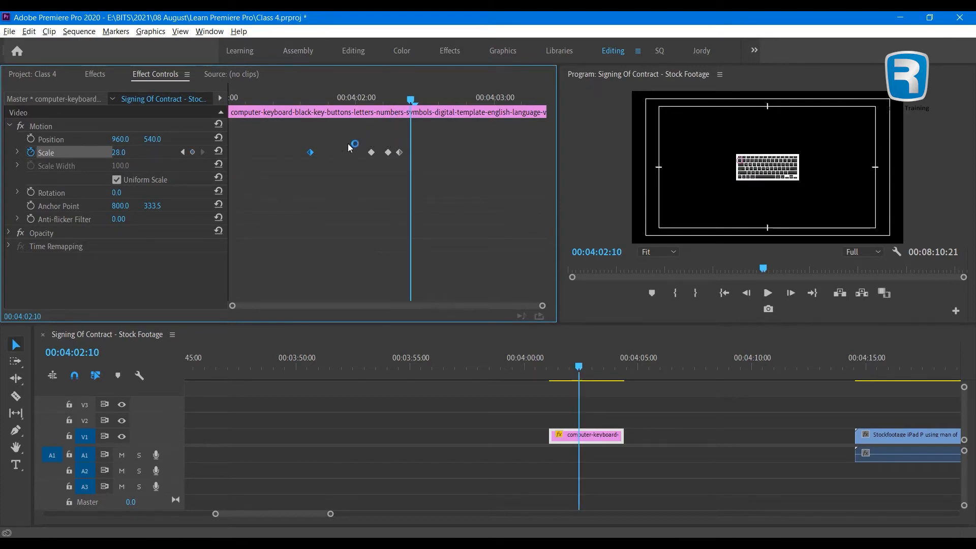
{"action": "left_click", "coordinate": [191, 153]}
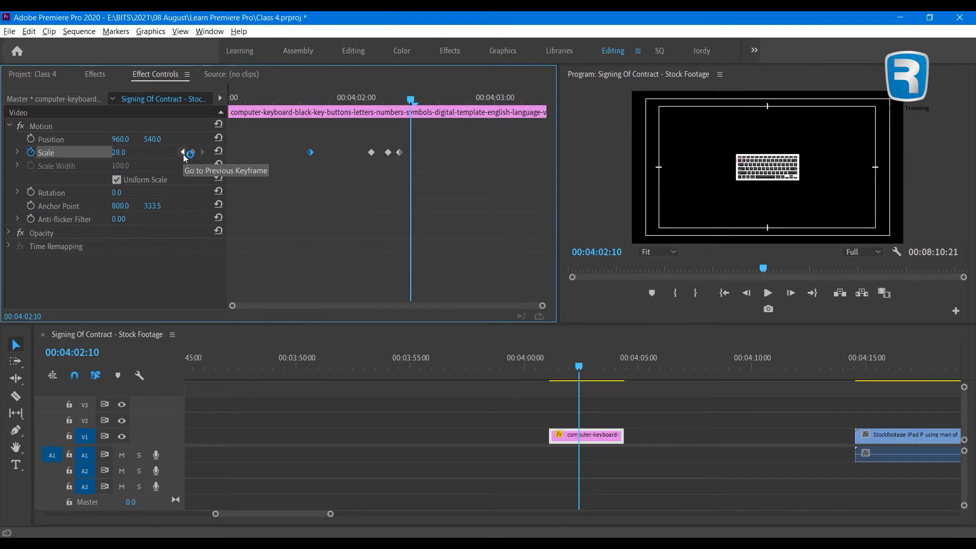
{"action": "left_click", "coordinate": [184, 155]}
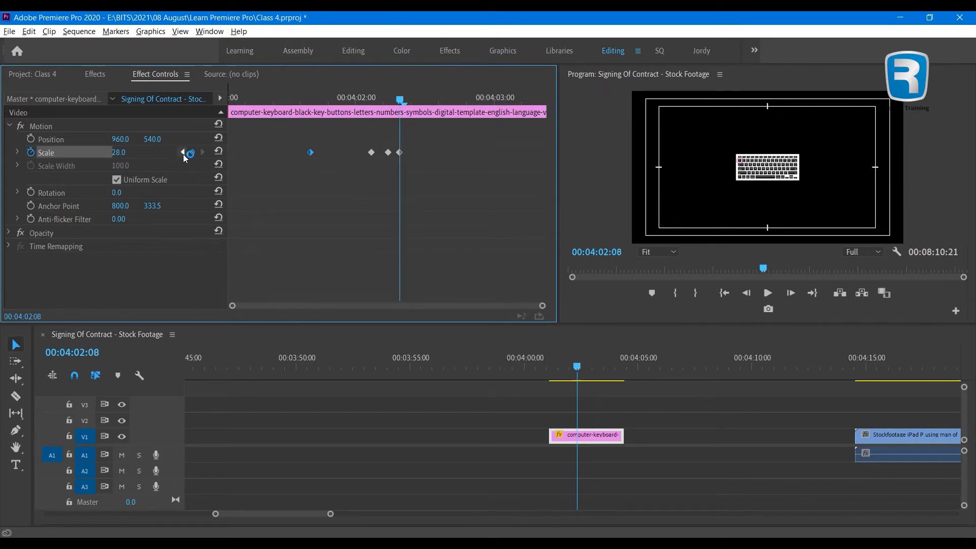
{"action": "left_click", "coordinate": [122, 153]}
{"action": "type", "text": "23"}
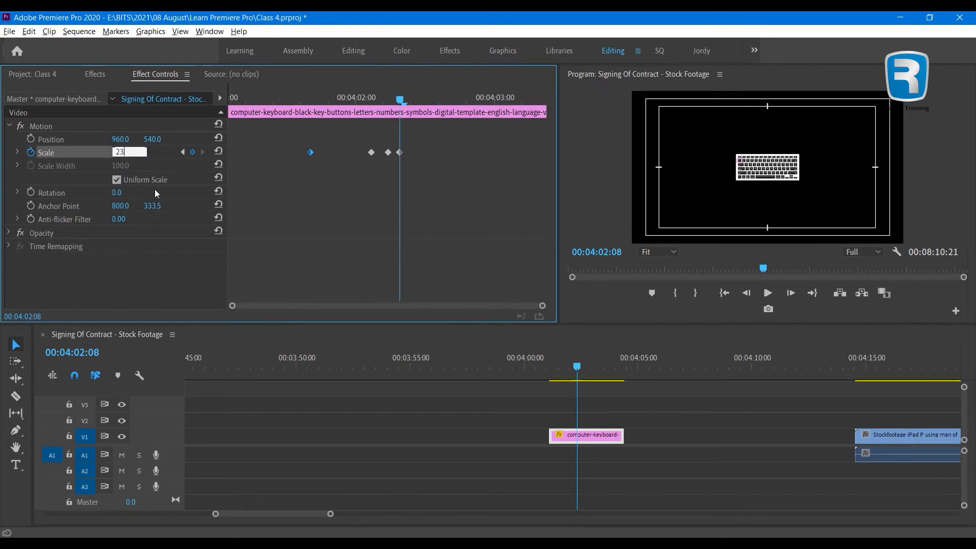
{"action": "key", "text": "Return"}
Step: Move two frames on to 00:04:02:10 and add a Scale keyframe of 25
{"action": "key", "text": "Right"}
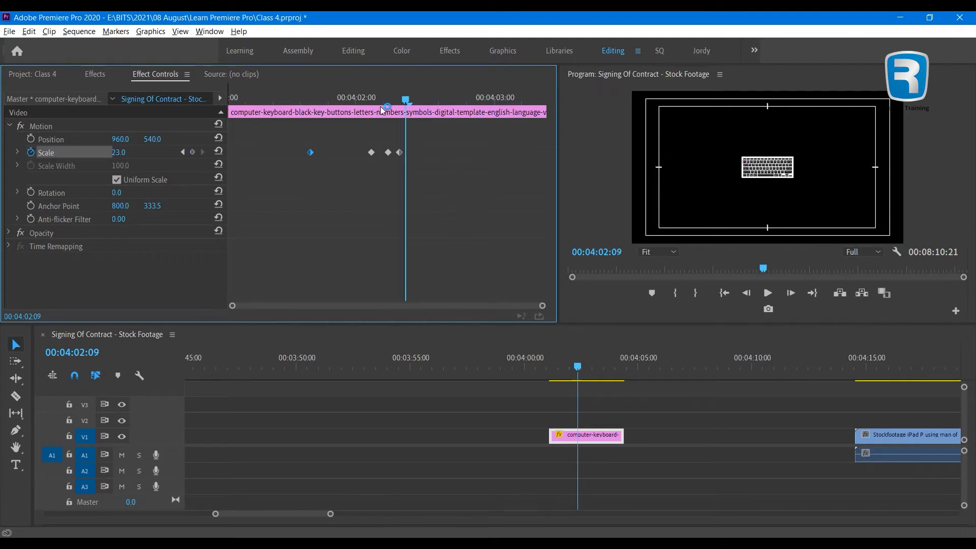
{"action": "key", "text": "Right"}
{"action": "left_click", "coordinate": [123, 152]}
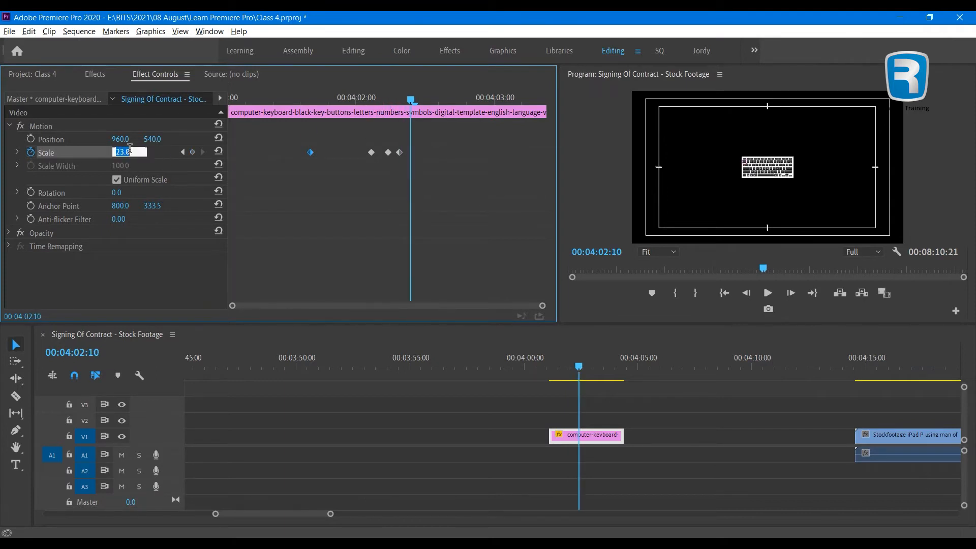
{"action": "type", "text": "25"}
{"action": "key", "text": "Return"}
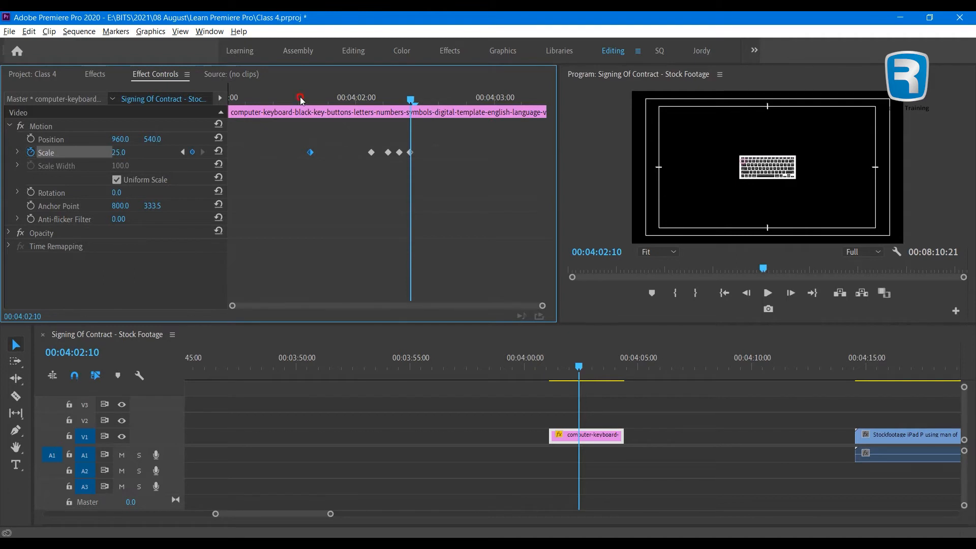
Step: Play the Scale bounce animation repeatedly from 00:04:01:15 to review the motion
{"action": "left_click", "coordinate": [301, 98]}
{"action": "key", "text": "space"}
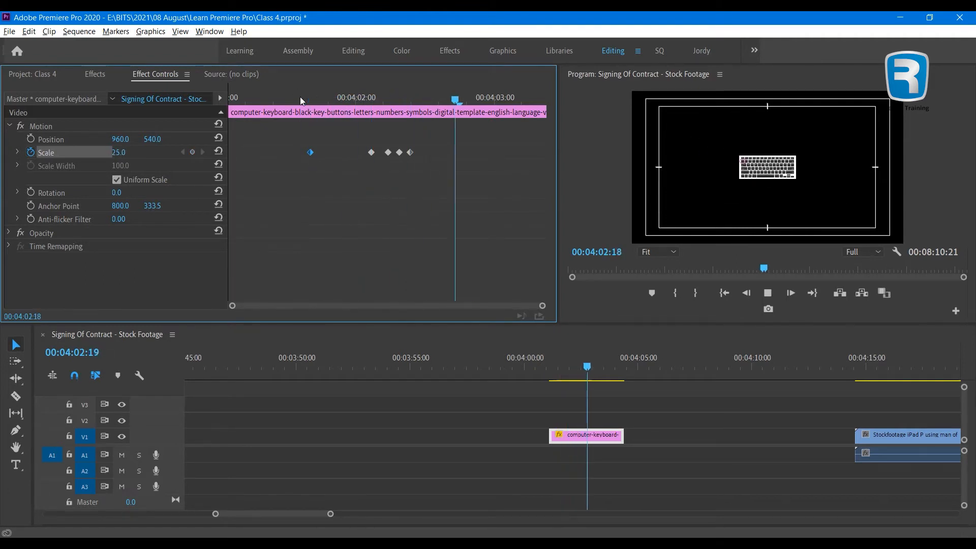
{"action": "key", "text": "space"}
{"action": "left_click", "coordinate": [300, 98]}
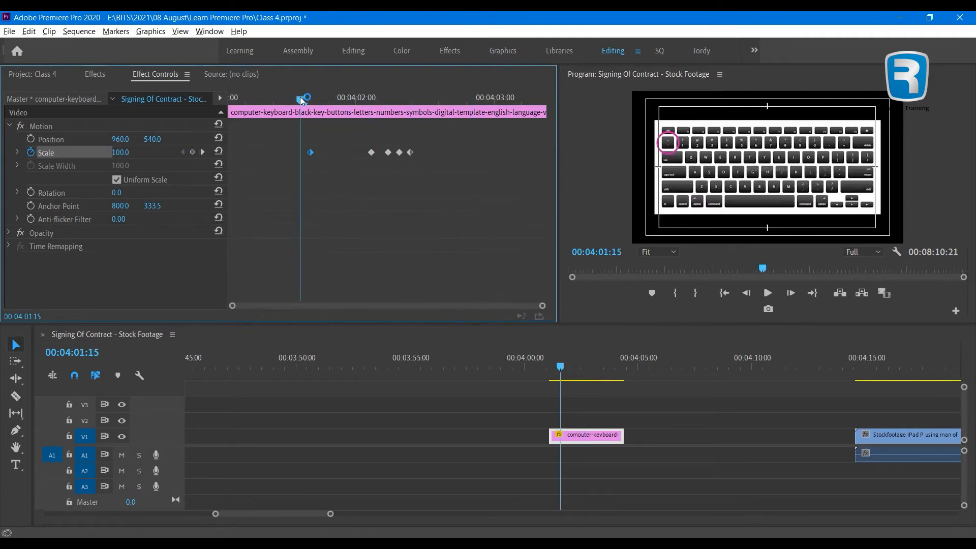
{"action": "key", "text": "space"}
{"action": "key", "text": "space"}
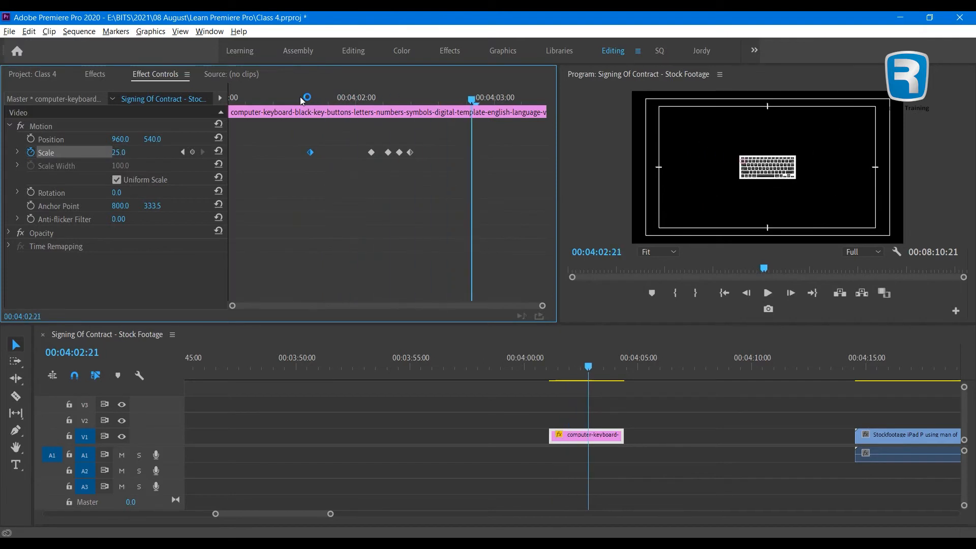
{"action": "left_click", "coordinate": [300, 98]}
{"action": "key", "text": "space"}
{"action": "key", "text": "space"}
{"action": "left_click", "coordinate": [301, 98]}
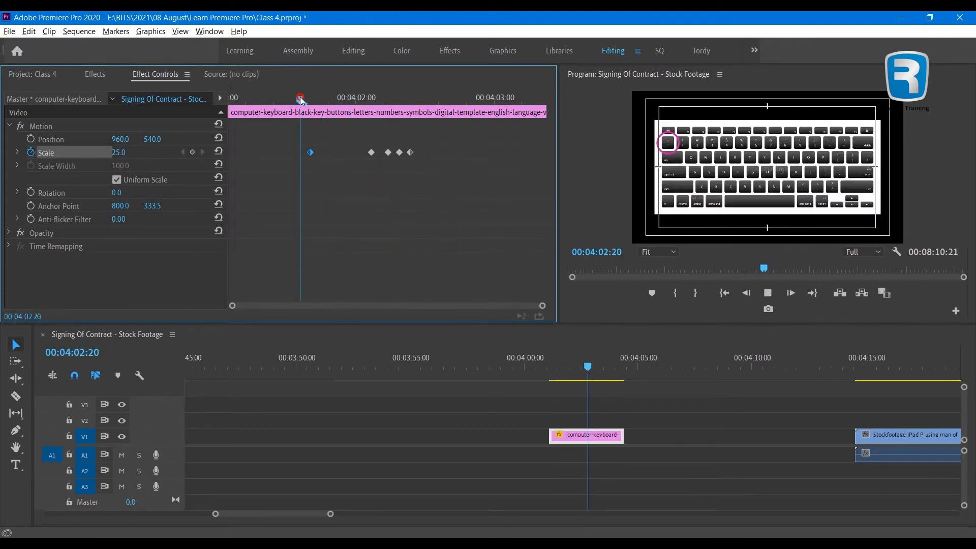
{"action": "key", "text": "space"}
{"action": "key", "text": "space"}
{"action": "left_click", "coordinate": [300, 98]}
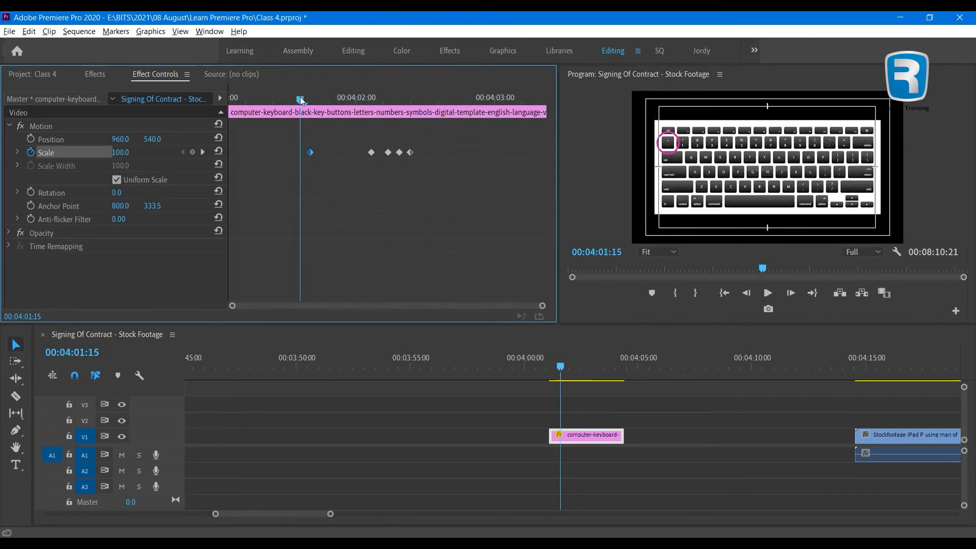
{"action": "key", "text": "space"}
{"action": "key", "text": "space"}
{"action": "left_click", "coordinate": [300, 99]}
{"action": "key", "text": "space"}
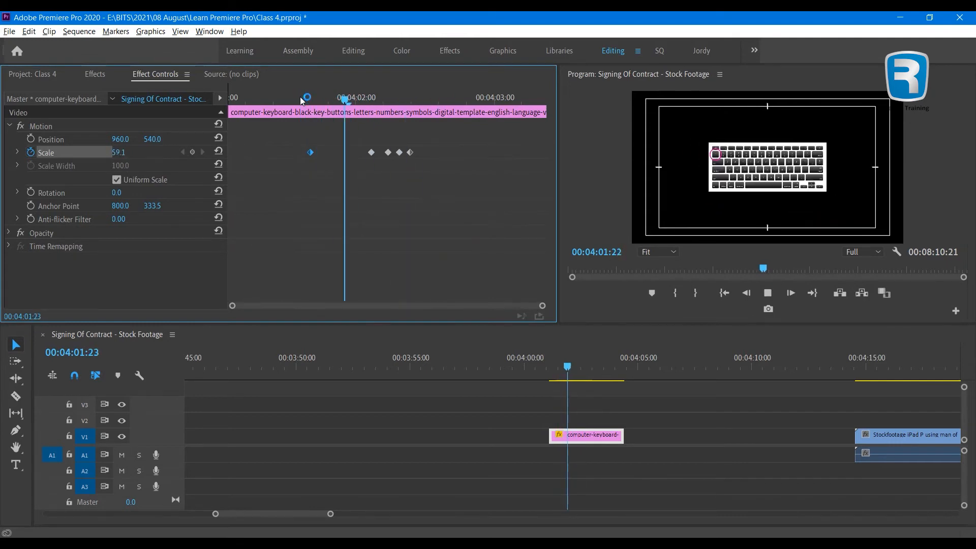
{"action": "key", "text": "space"}
{"action": "left_click", "coordinate": [301, 98]}
Step: Scrub through the Scale keyframes to 00:04:02:09 and box-select different groups of them, finally clearing the selection
{"action": "left_click_drag", "start_coordinate": [300, 98], "coordinate": [372, 106]}
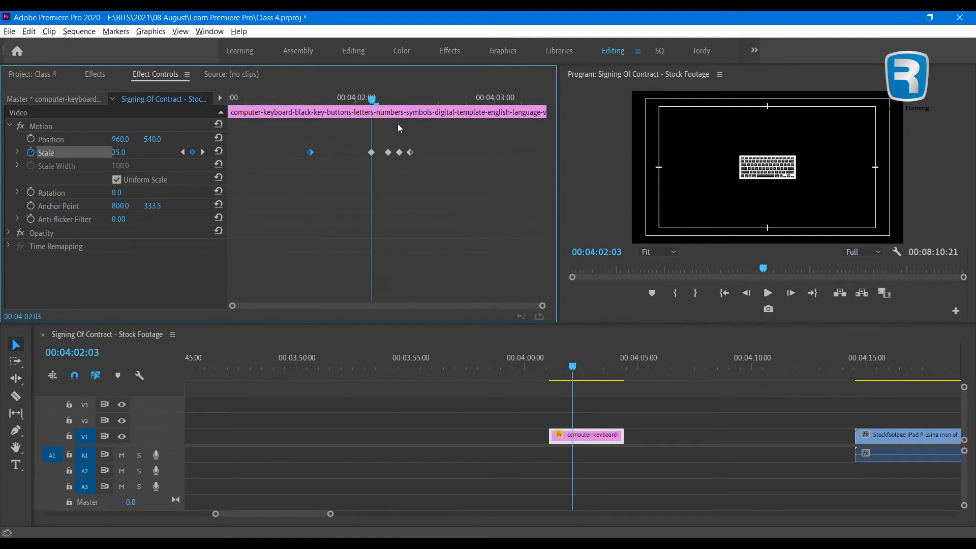
{"action": "left_click_drag", "start_coordinate": [372, 98], "coordinate": [407, 113]}
{"action": "left_click_drag", "start_coordinate": [421, 145], "coordinate": [391, 177]}
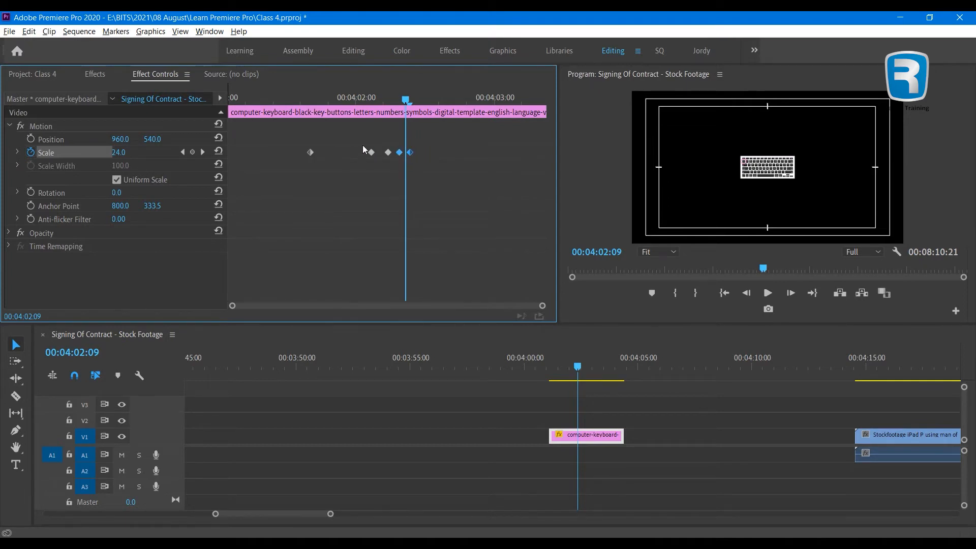
{"action": "left_click_drag", "start_coordinate": [363, 149], "coordinate": [394, 175]}
{"action": "left_click_drag", "start_coordinate": [300, 135], "coordinate": [382, 186]}
{"action": "left_click", "coordinate": [335, 197]}
Step: Step from the last Scale keyframe back to 00:04:02:06 and forward again to 00:04:02:10, checking each value
{"action": "mouse_move", "coordinate": [405, 98]}
{"action": "left_mouse_down"}
{"action": "mouse_move", "coordinate": [309, 98]}
{"action": "mouse_move", "coordinate": [405, 99]}
{"action": "mouse_move", "coordinate": [409, 108]}
{"action": "mouse_move", "coordinate": [311, 110]}
{"action": "mouse_move", "coordinate": [405, 111]}
{"action": "left_mouse_up"}
{"action": "left_click_drag", "start_coordinate": [406, 108], "coordinate": [411, 109]}
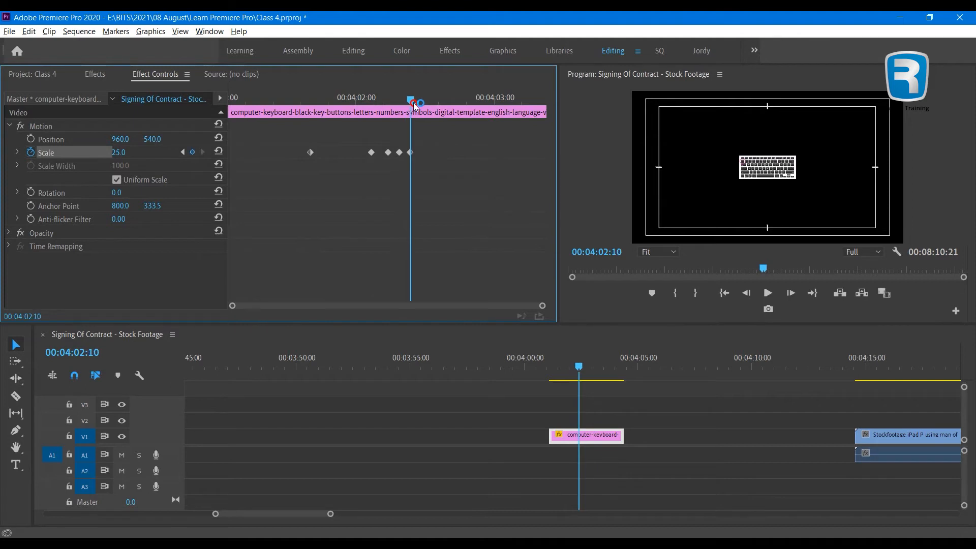
{"action": "left_click", "coordinate": [184, 154]}
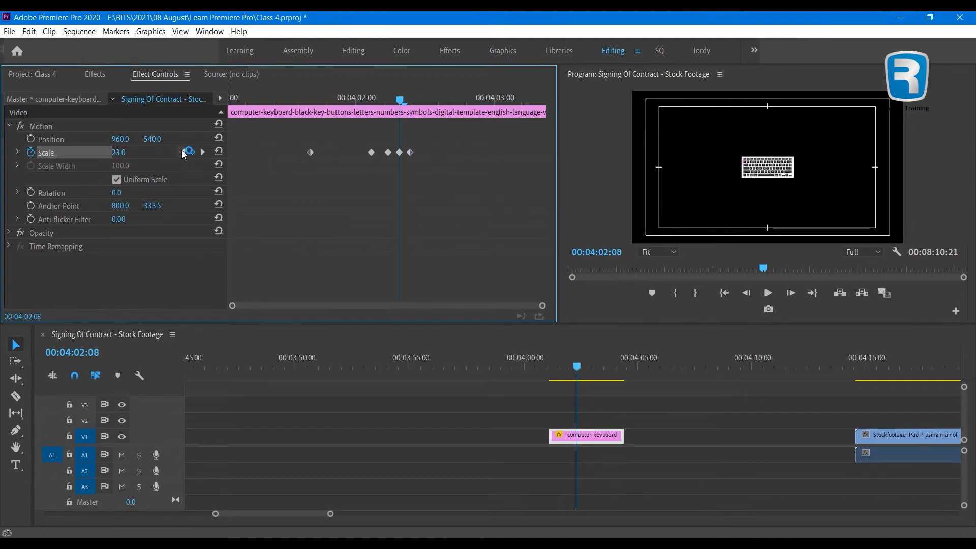
{"action": "left_click", "coordinate": [184, 154]}
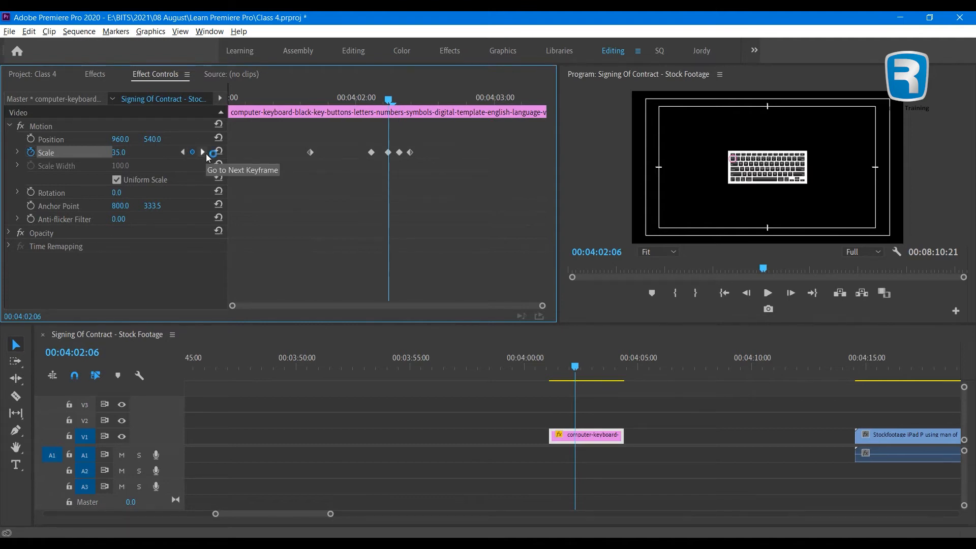
{"action": "left_click", "coordinate": [207, 156]}
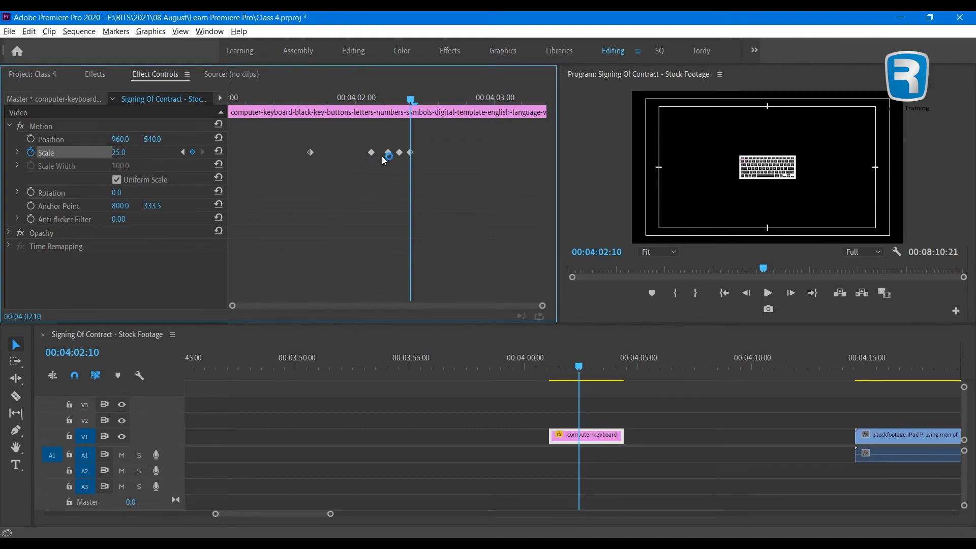
Step: Maximize Effect Controls and add a Scale keyframe of 25.1 at 00:04:03:03
{"action": "key", "text": "grave"}
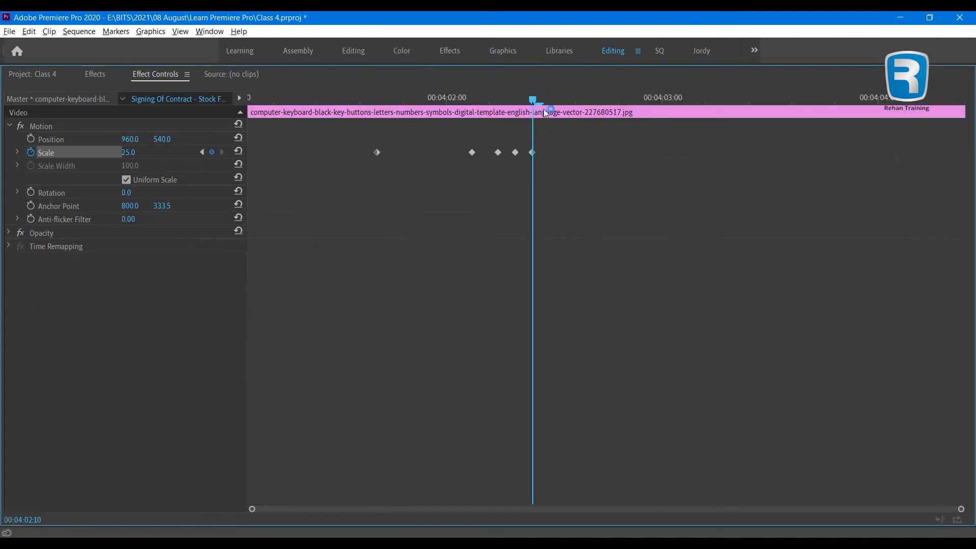
{"action": "scroll", "coordinate": [530, 100], "scroll_direction": "up", "scroll_amount": 6}
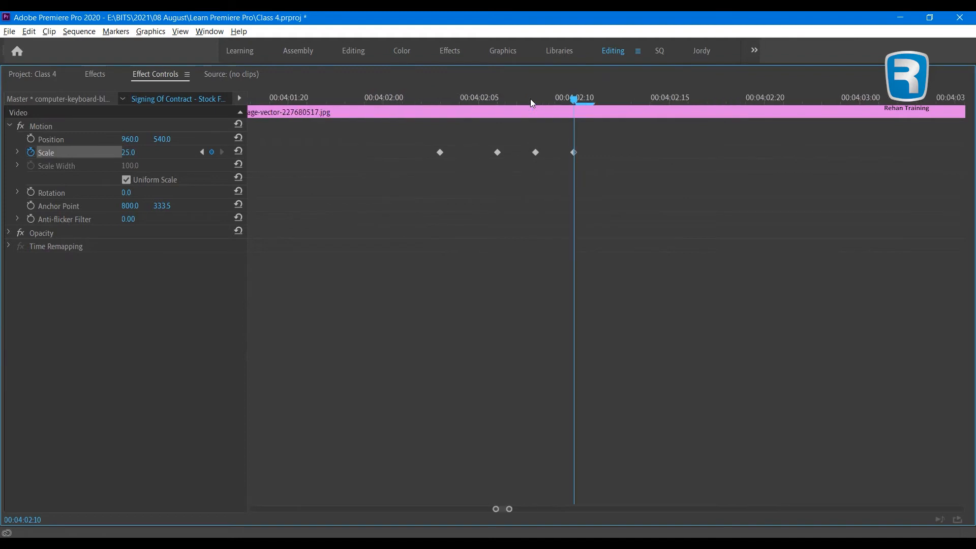
{"action": "scroll", "coordinate": [535, 115], "scroll_direction": "down", "scroll_amount": 5}
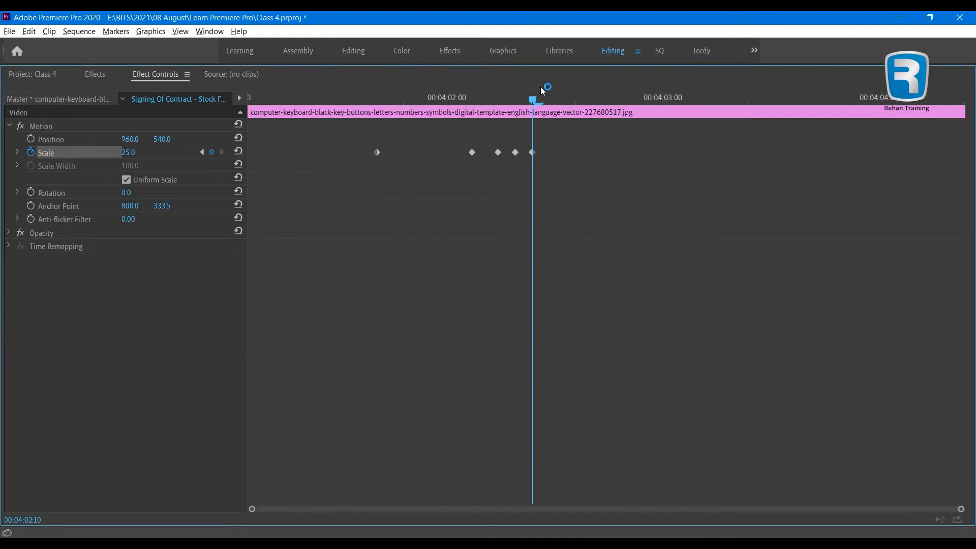
{"action": "left_click_drag", "start_coordinate": [538, 102], "coordinate": [587, 106]}
{"action": "scroll", "coordinate": [533, 104], "scroll_direction": "up", "scroll_amount": 4}
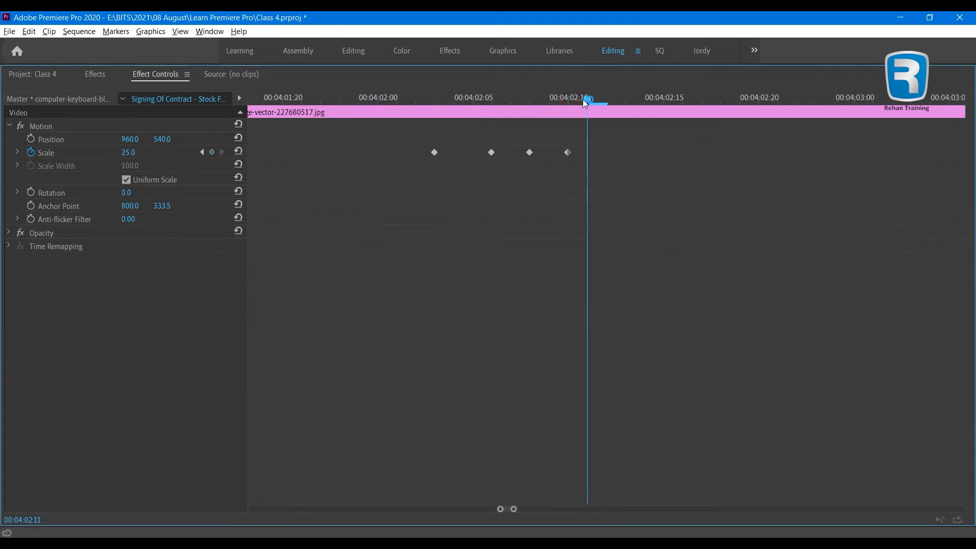
{"action": "left_click_drag", "start_coordinate": [586, 100], "coordinate": [910, 102]}
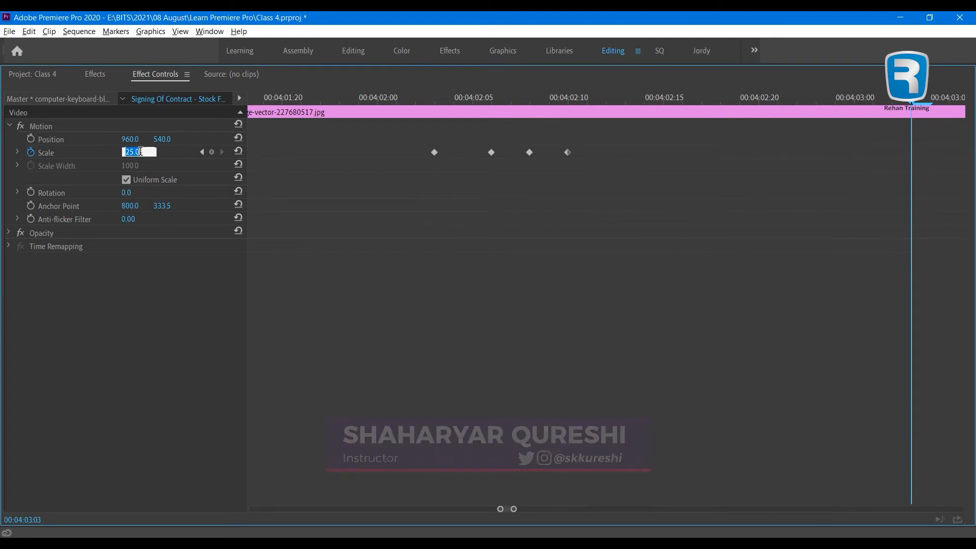
{"action": "left_click", "coordinate": [130, 152]}
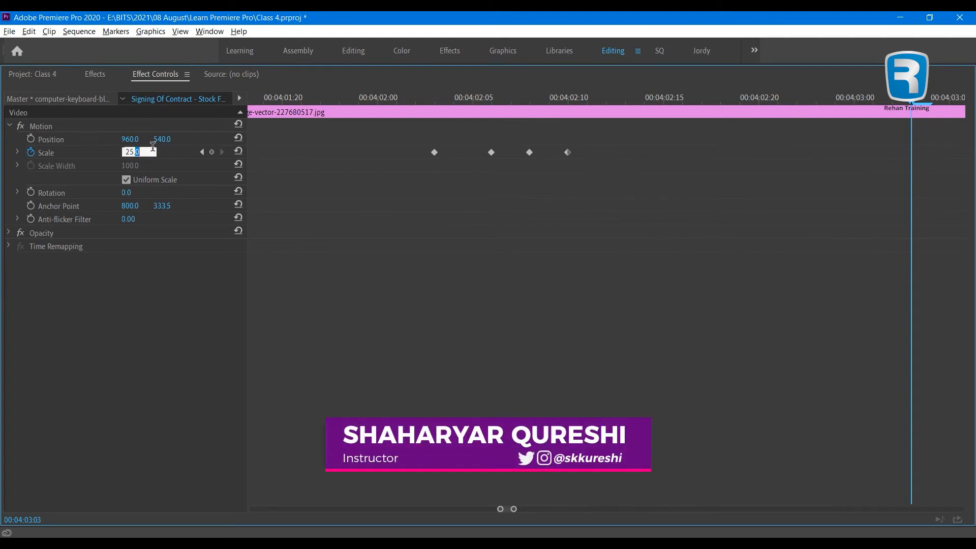
{"action": "type", "text": "1"}
{"action": "key", "text": "Return"}
Step: Scrub back to 00:04:02:02 and forward to the 00:04:03:03 keyframe to examine the Scale values
{"action": "left_click_drag", "start_coordinate": [913, 101], "coordinate": [910, 135]}
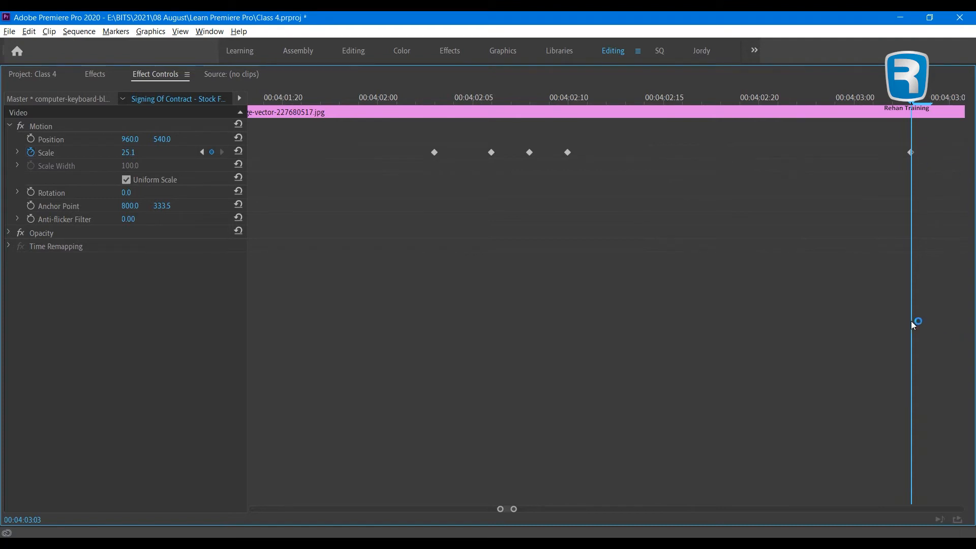
{"action": "left_click_drag", "start_coordinate": [908, 102], "coordinate": [405, 104]}
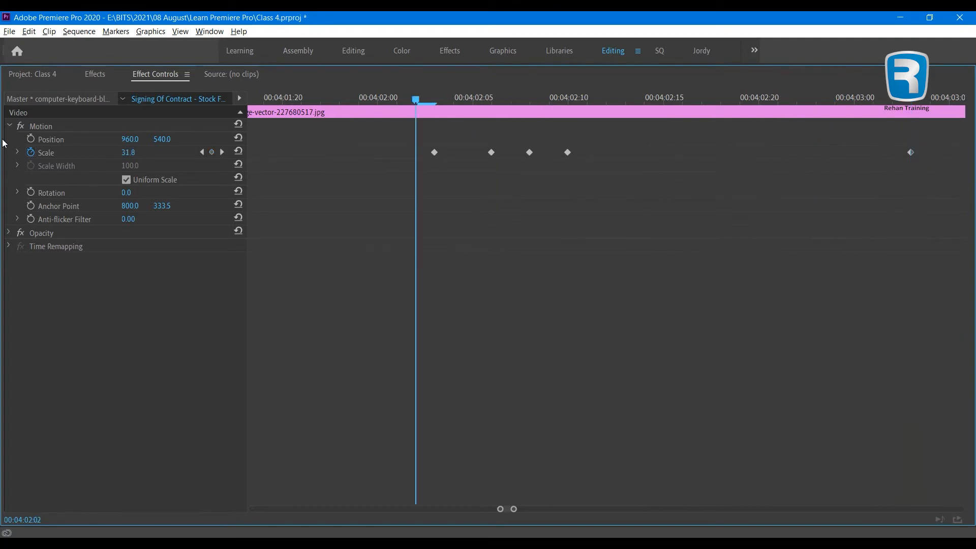
{"action": "left_click_drag", "start_coordinate": [470, 99], "coordinate": [912, 104]}
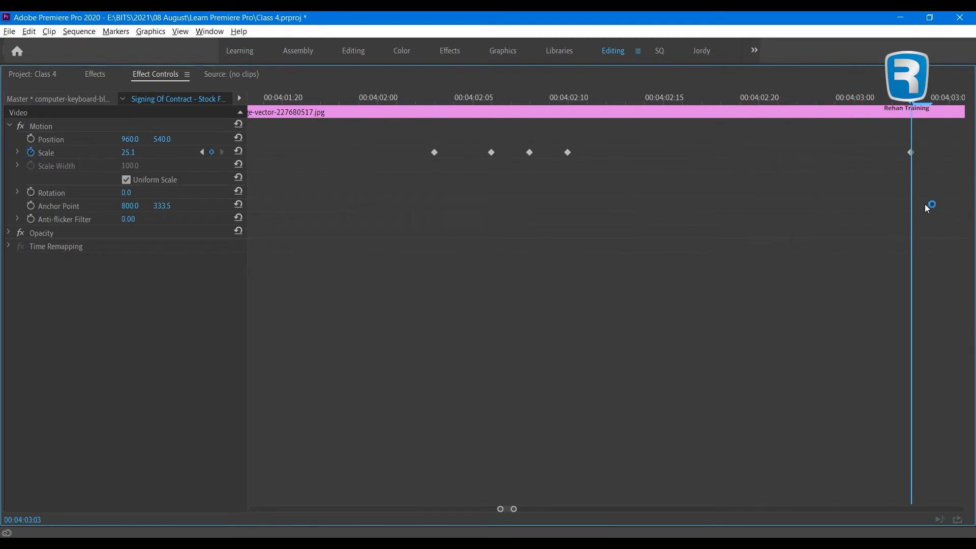
Step: Try turning off Scale keyframing, but cancel the deletion of the existing keyframes
{"action": "left_click", "coordinate": [31, 151]}
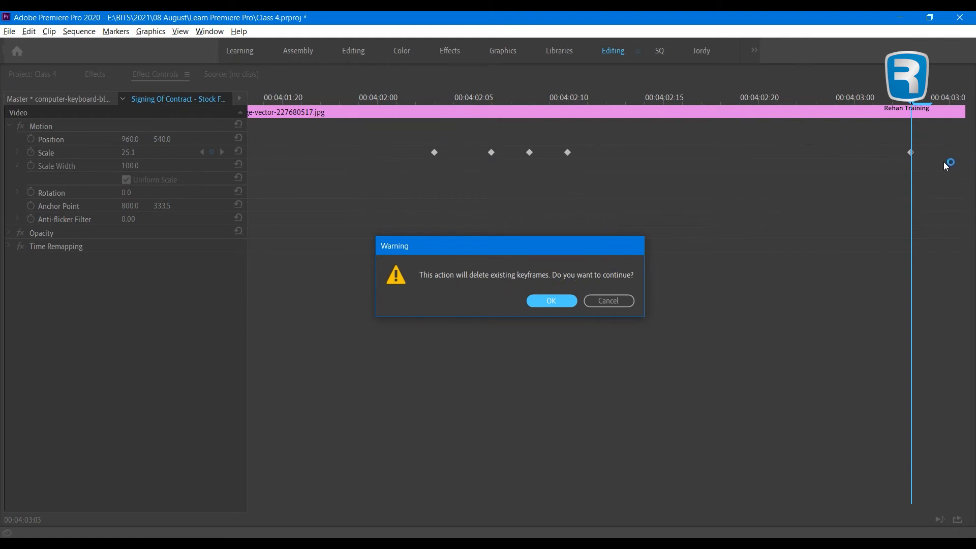
{"action": "left_click", "coordinate": [624, 301]}
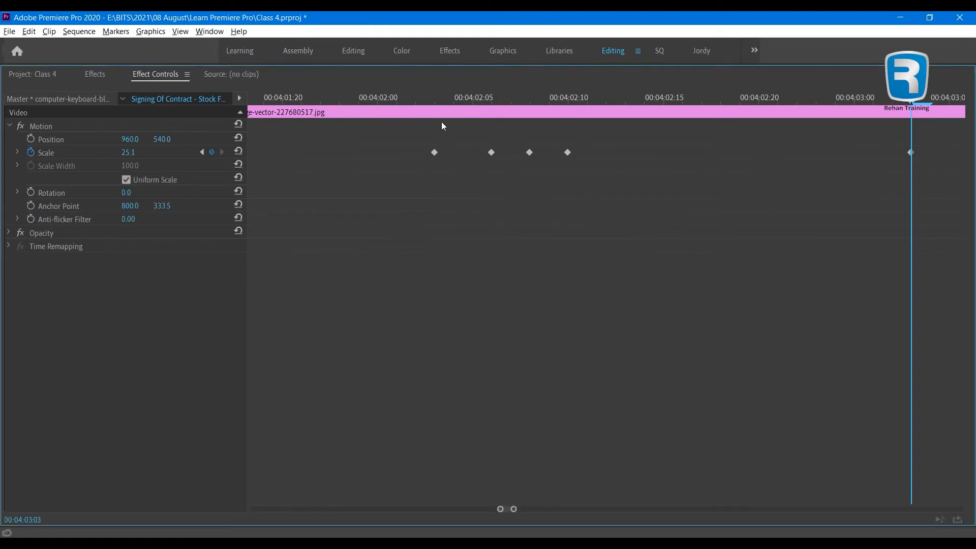
Step: Restore Effect Controls to its normal size, then expand the Opacity settings and move the playhead to 00:04:02:17
{"action": "left_click", "coordinate": [435, 98]}
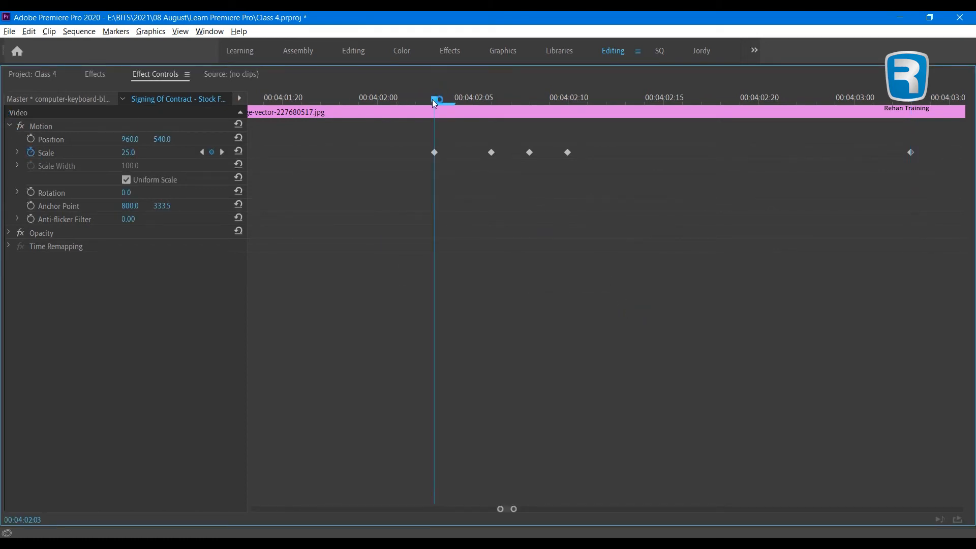
{"action": "key", "text": "grave"}
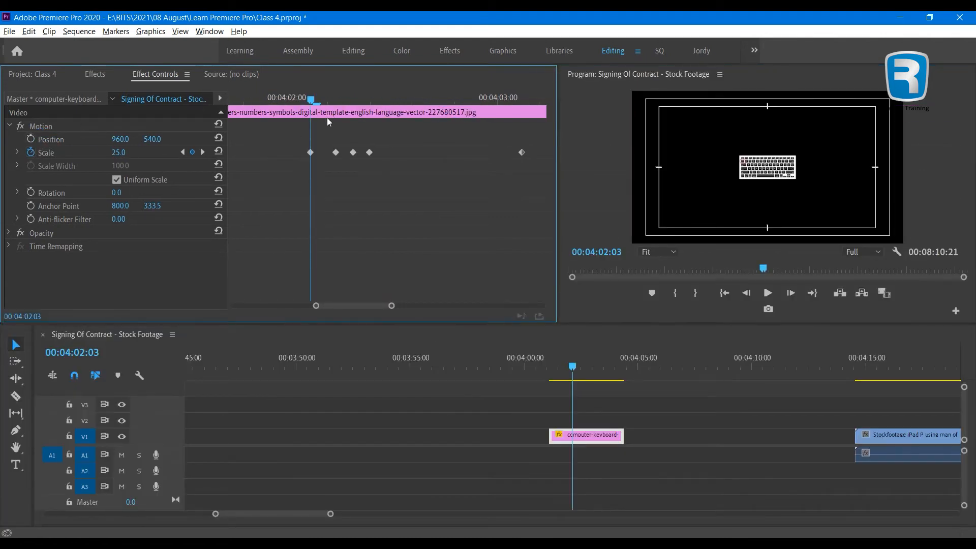
{"action": "left_click_drag", "start_coordinate": [308, 103], "coordinate": [311, 126]}
{"action": "left_click", "coordinate": [9, 232]}
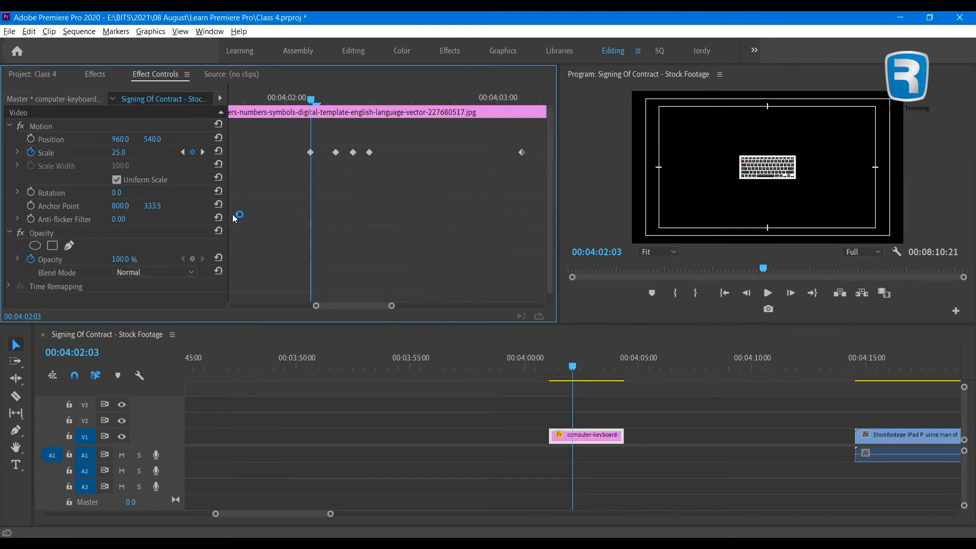
{"action": "left_click_drag", "start_coordinate": [336, 102], "coordinate": [429, 115]}
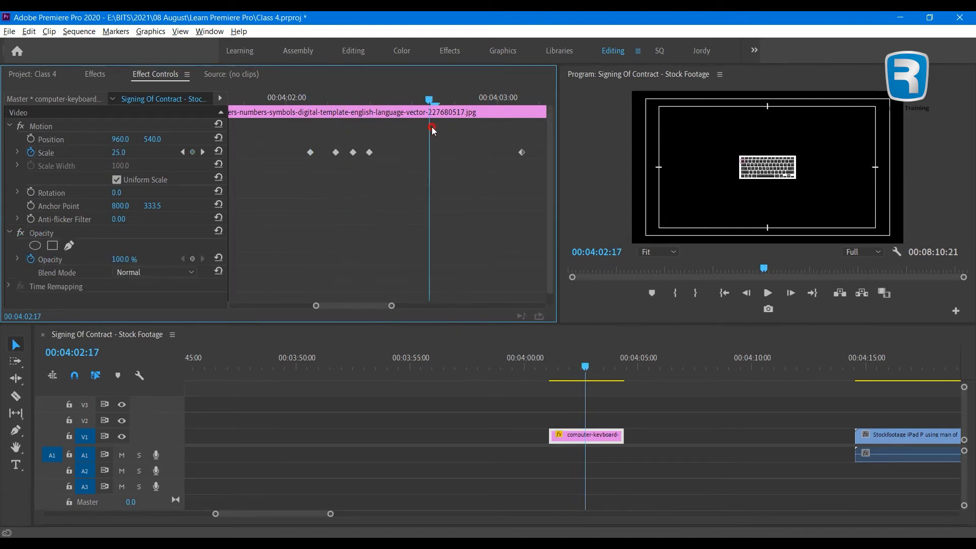
Step: Delete the last Scale keyframe, at 00:04:03:03, from the keyboard image
{"action": "left_click", "coordinate": [521, 152]}
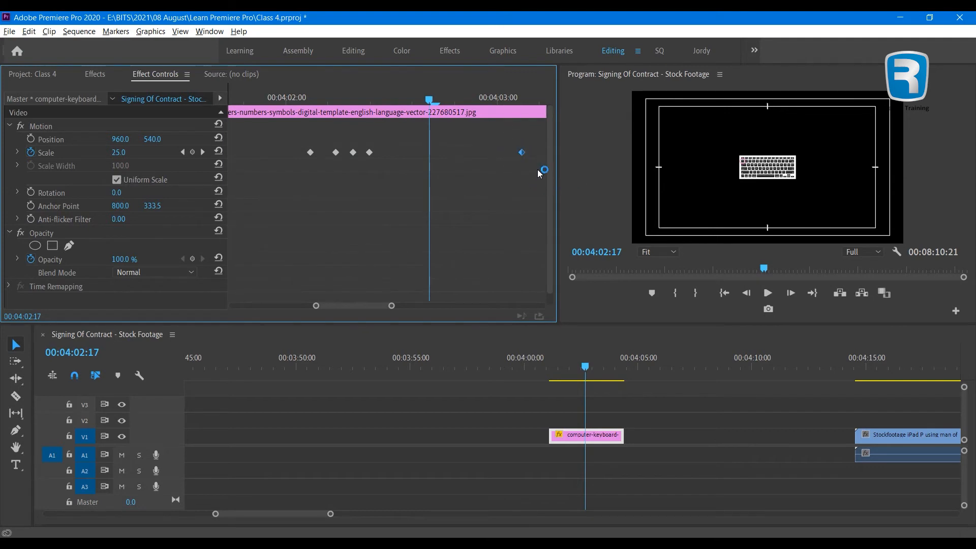
{"action": "key", "text": "Delete"}
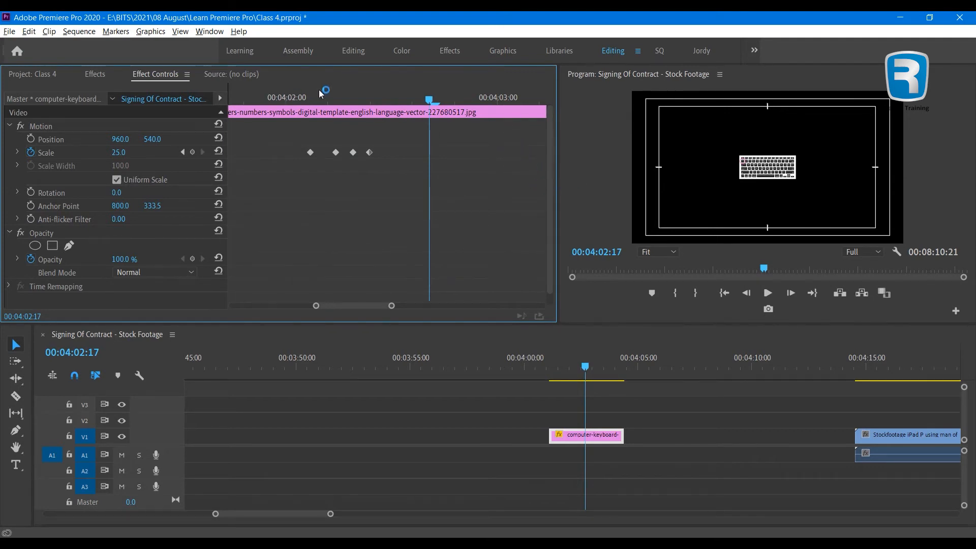
Step: Add Opacity keyframes of 100% at 00:04:02:10 and 0% at 00:04:02:14 on the keyboard image
{"action": "left_click", "coordinate": [373, 100]}
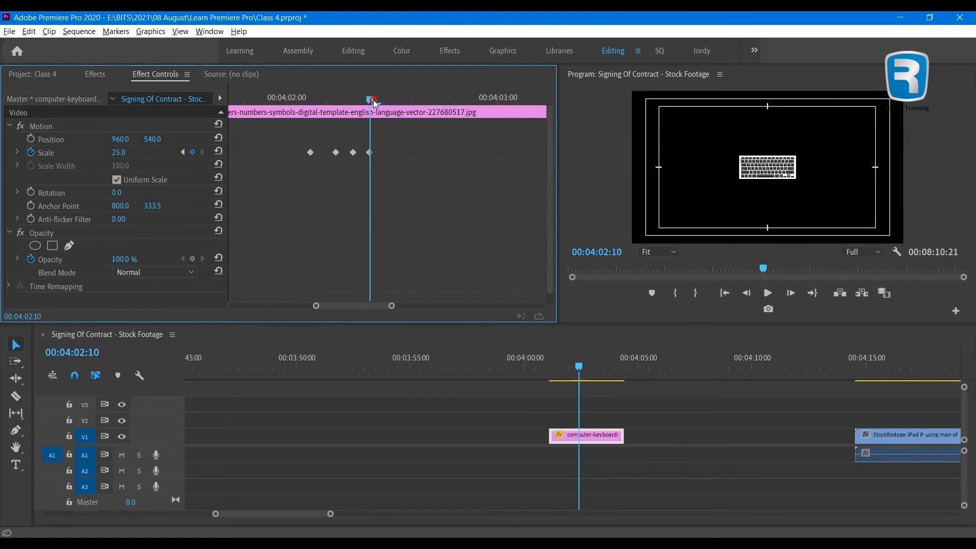
{"action": "mouse_move", "coordinate": [375, 104]}
{"action": "left_mouse_down"}
{"action": "mouse_move", "coordinate": [318, 103]}
{"action": "mouse_move", "coordinate": [371, 103]}
{"action": "left_mouse_up"}
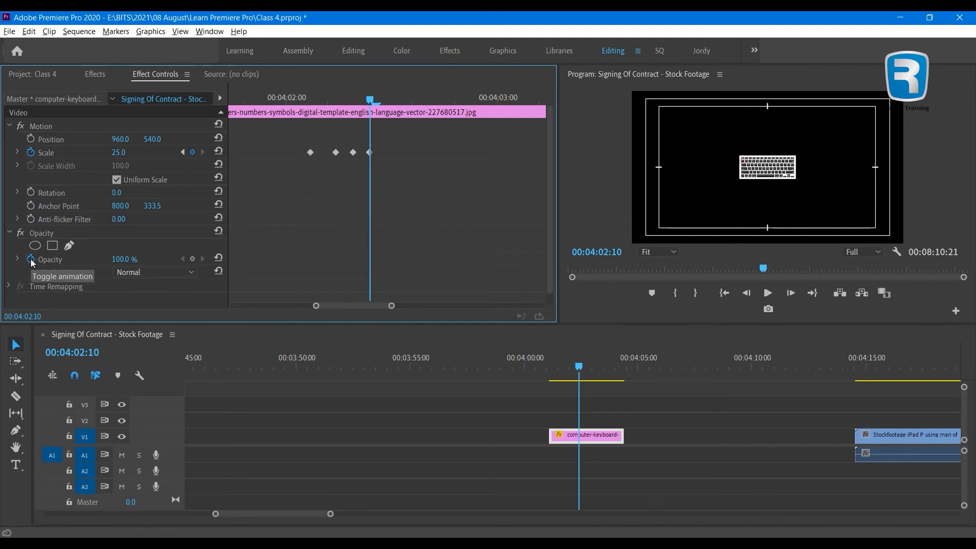
{"action": "left_click", "coordinate": [194, 259]}
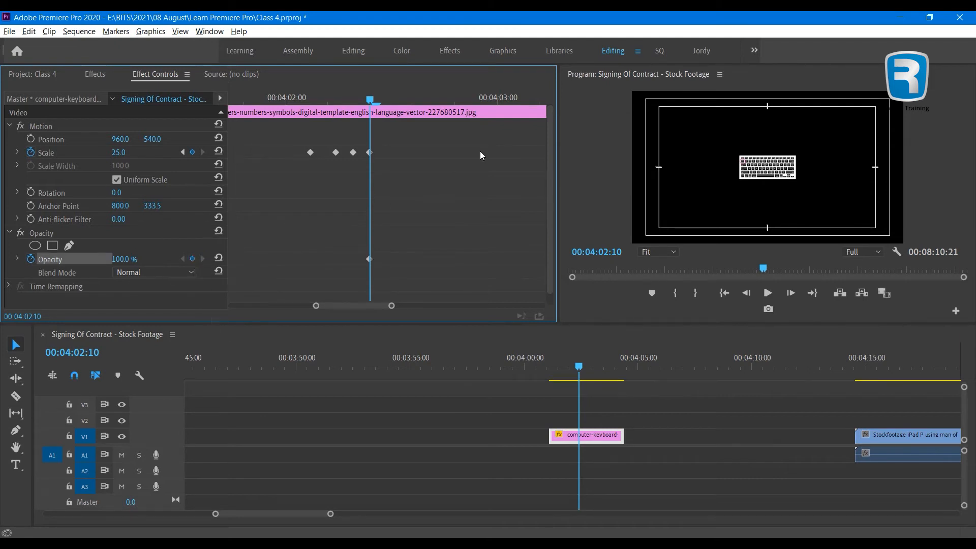
{"action": "left_click_drag", "start_coordinate": [377, 101], "coordinate": [404, 111]}
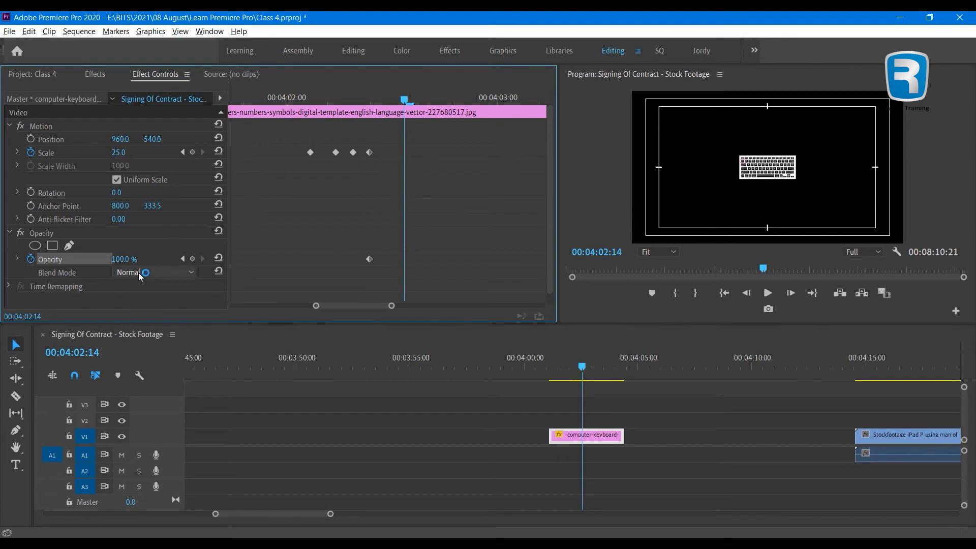
{"action": "left_click", "coordinate": [127, 258]}
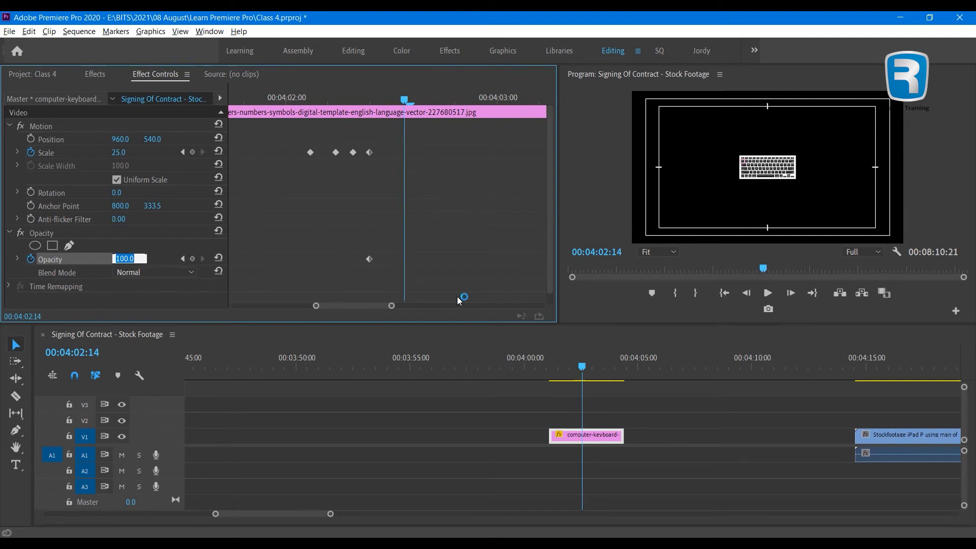
{"action": "type", "text": "0"}
{"action": "key", "text": "Return"}
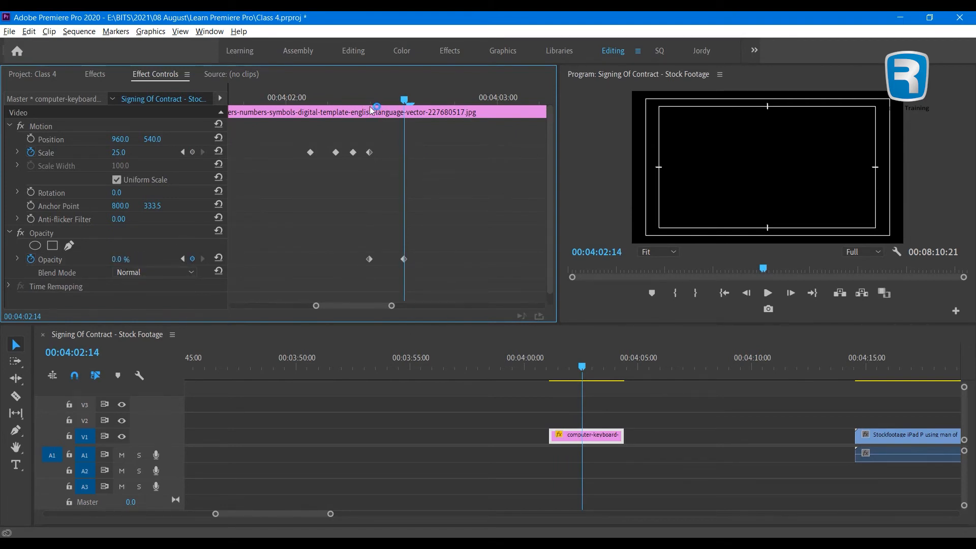
Step: Preview the fade-out, and shift its two Opacity keyframes to about 00:04:02:19 and 00:04:03:01
{"action": "left_click_drag", "start_coordinate": [371, 100], "coordinate": [311, 100]}
{"action": "key", "text": "space"}
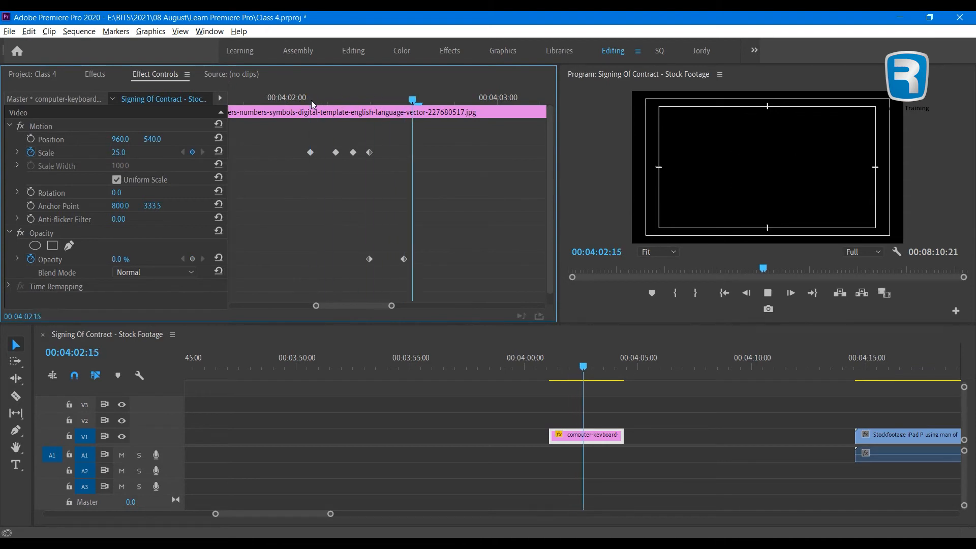
{"action": "left_click_drag", "start_coordinate": [405, 260], "coordinate": [502, 260]}
{"action": "left_click_drag", "start_coordinate": [371, 260], "coordinate": [450, 260]}
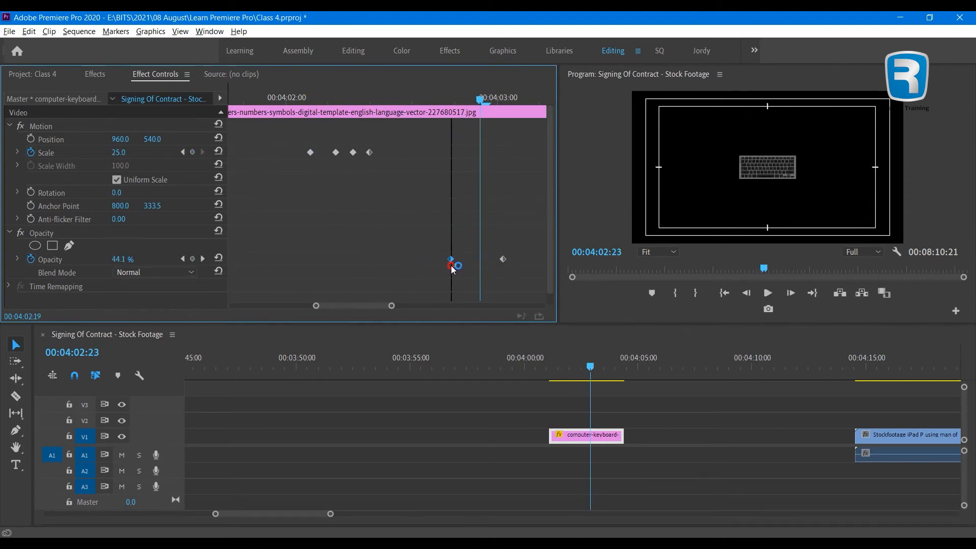
Step: Play the keyboard animation repeatedly from about 00:04:02:00 to review the scale bounce and the fade-out
{"action": "left_click", "coordinate": [301, 96]}
{"action": "key", "text": "space"}
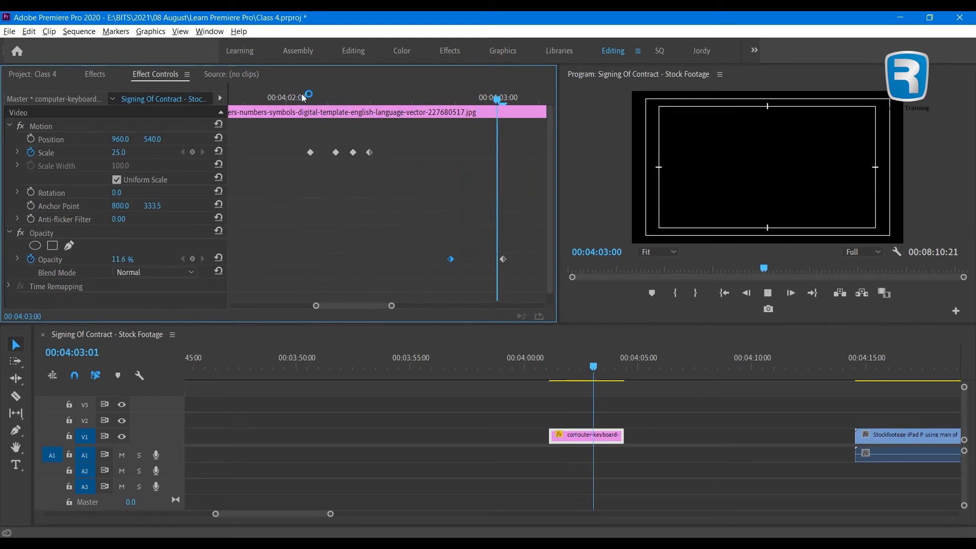
{"action": "left_click", "coordinate": [296, 95]}
{"action": "key", "text": "space"}
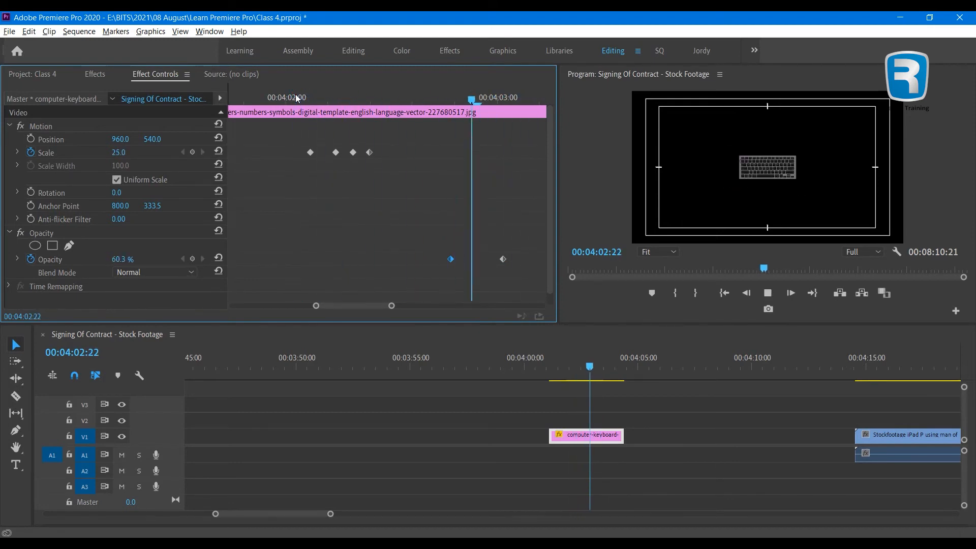
{"action": "left_click", "coordinate": [294, 95]}
{"action": "key", "text": "space"}
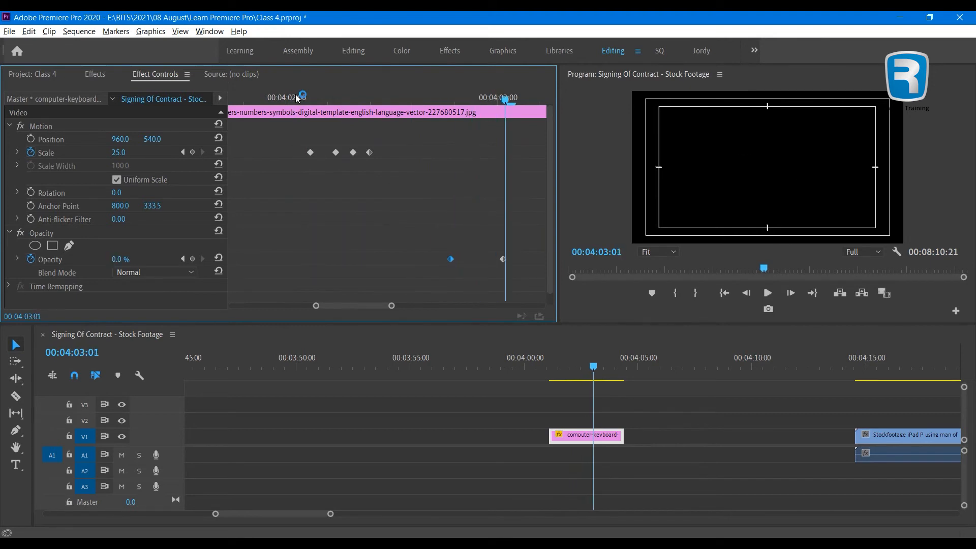
{"action": "left_click", "coordinate": [295, 95]}
{"action": "key", "text": "space"}
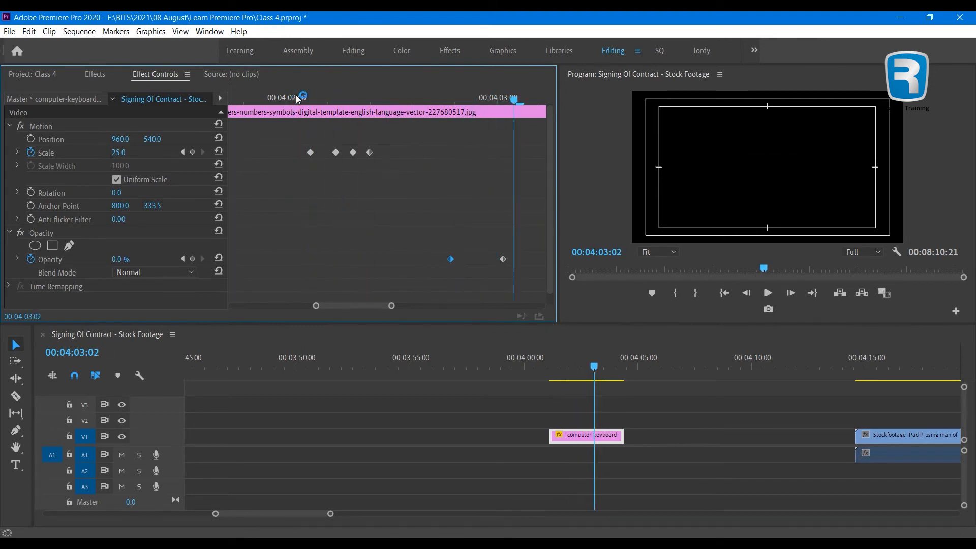
Step: Scrub between the Scale keyframes at 00:04:01:17 and 00:04:02:03 to examine how the keyboard image shrinks
{"action": "left_click_drag", "start_coordinate": [303, 98], "coordinate": [224, 122]}
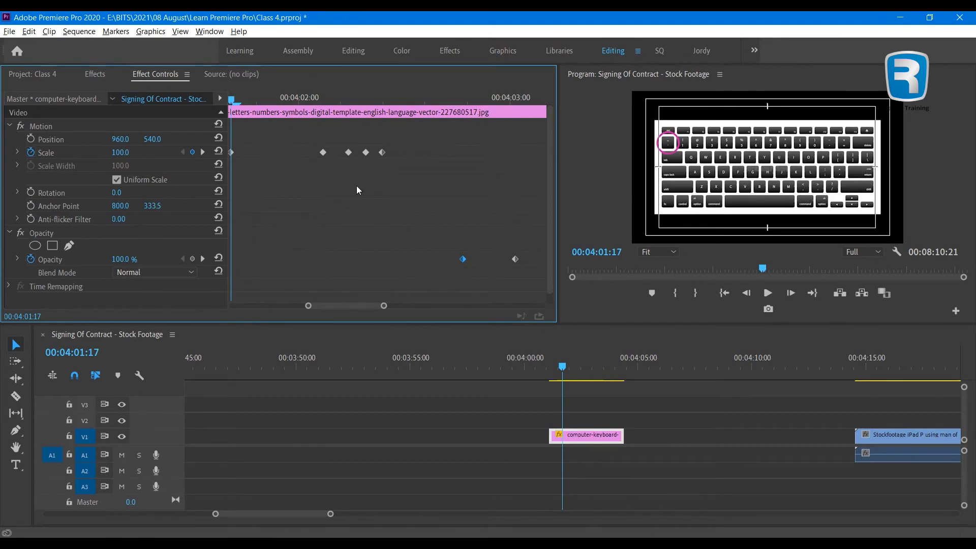
{"action": "left_click_drag", "start_coordinate": [384, 306], "coordinate": [404, 307]}
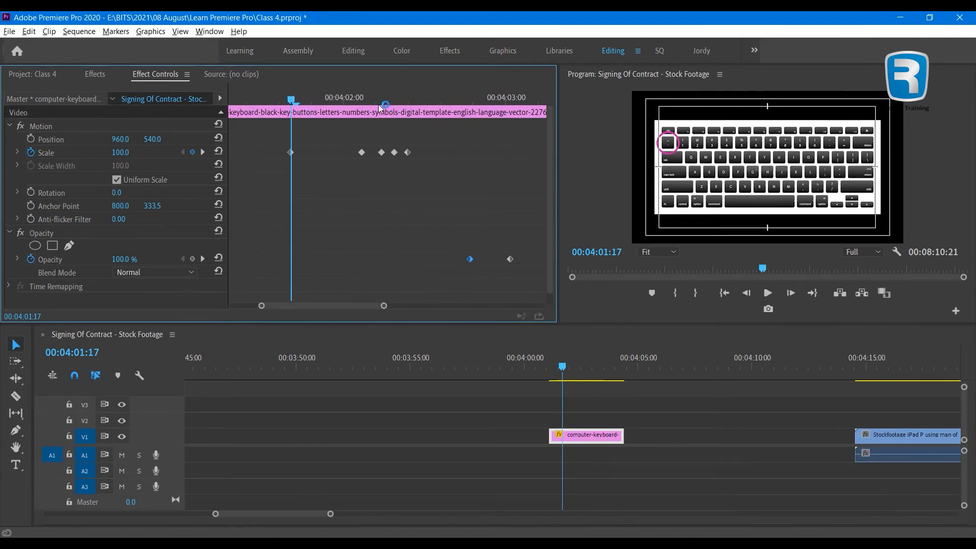
{"action": "left_click_drag", "start_coordinate": [354, 102], "coordinate": [310, 107]}
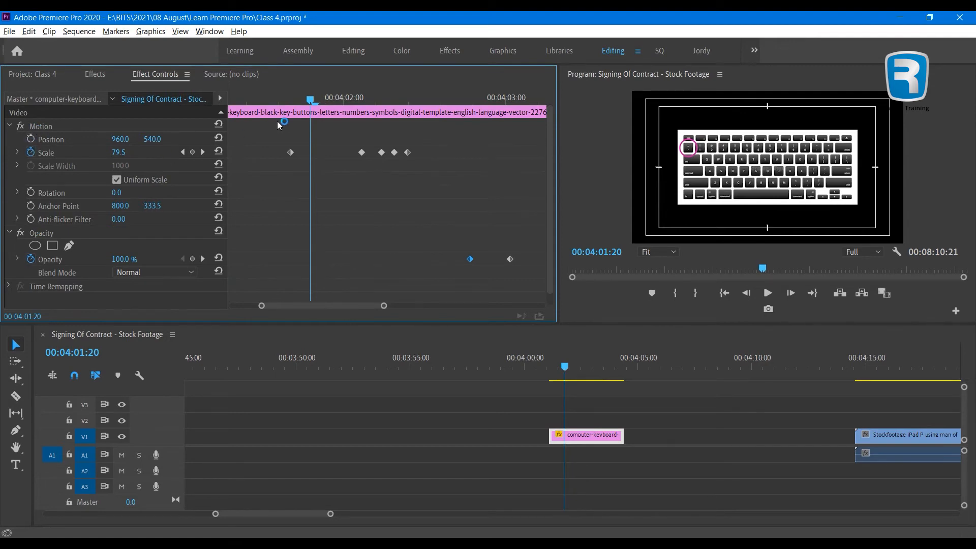
{"action": "left_click_drag", "start_coordinate": [295, 105], "coordinate": [362, 107]}
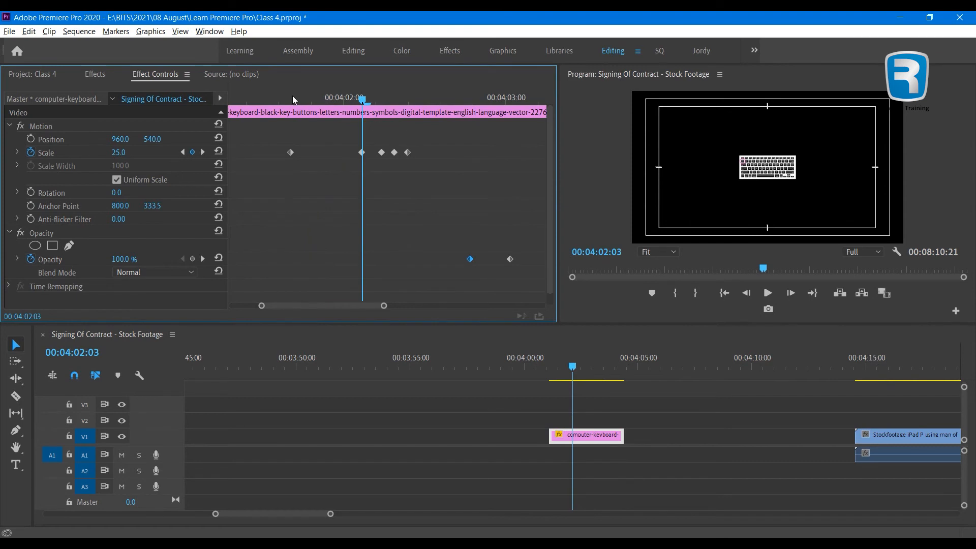
{"action": "mouse_move", "coordinate": [294, 101]}
{"action": "left_mouse_down"}
{"action": "mouse_move", "coordinate": [406, 121]}
{"action": "mouse_move", "coordinate": [291, 101]}
{"action": "left_mouse_up"}
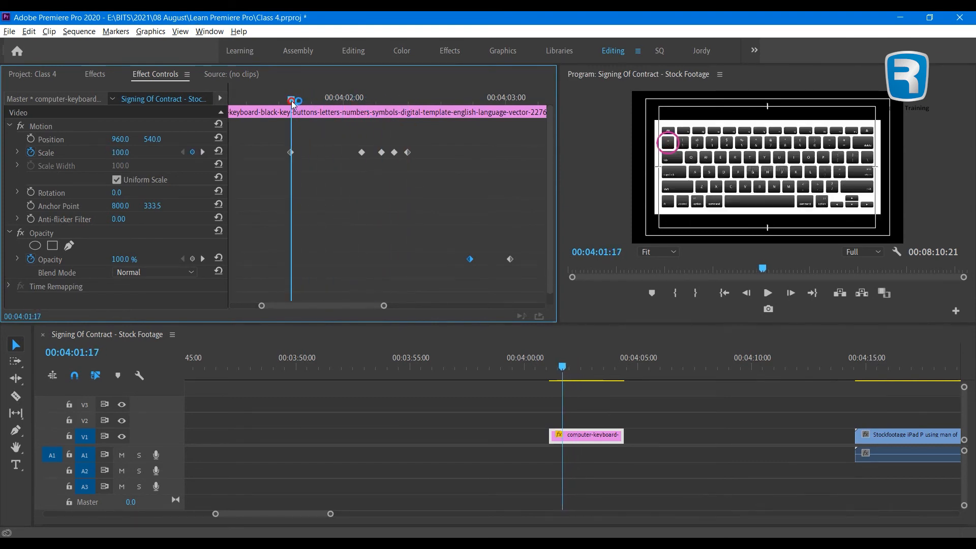
{"action": "left_click", "coordinate": [413, 101]}
{"action": "left_click_drag", "start_coordinate": [413, 101], "coordinate": [363, 102]}
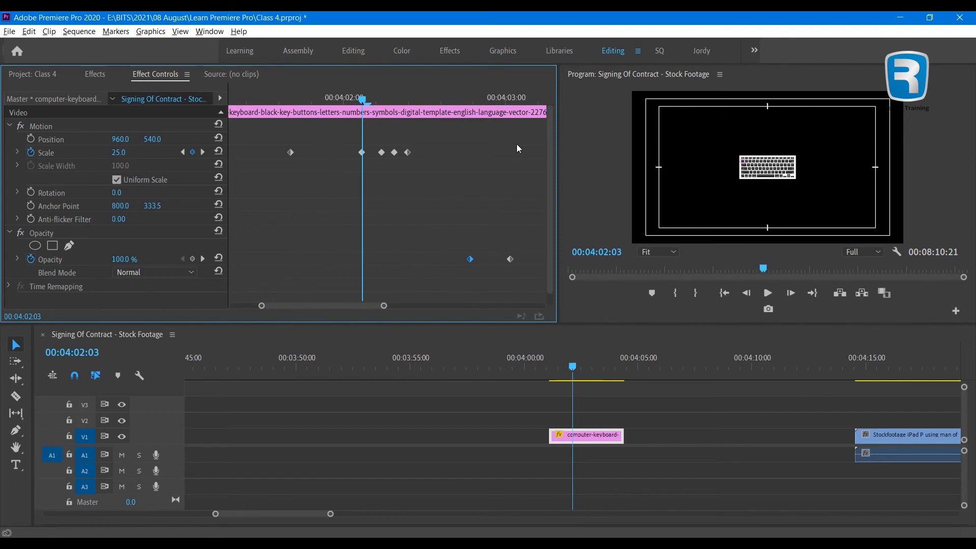
Step: Add Rotation keyframes of 0° at 00:04:02:10 and 180° at 00:04:02:20 on the keyboard image
{"action": "left_click_drag", "start_coordinate": [385, 113], "coordinate": [409, 114]}
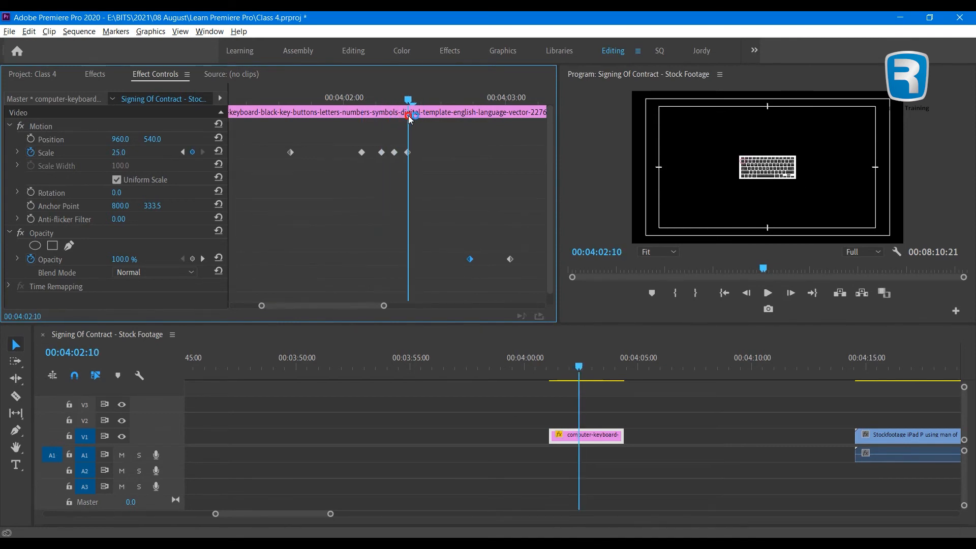
{"action": "left_click", "coordinate": [32, 193]}
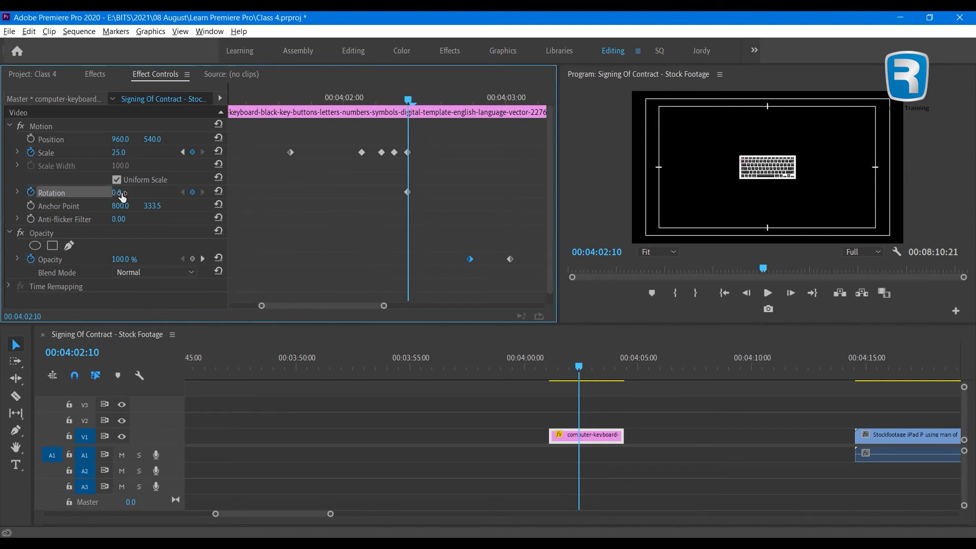
{"action": "left_click_drag", "start_coordinate": [421, 98], "coordinate": [473, 113]}
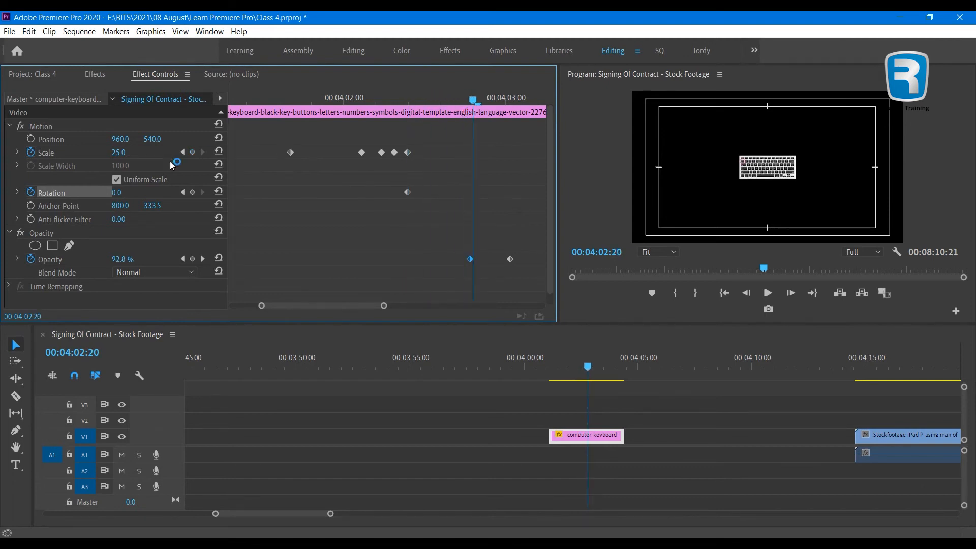
{"action": "left_click", "coordinate": [118, 193]}
{"action": "key", "text": "Return"}
Step: Scrub through the rotation, and align the first Opacity keyframe with the last Rotation keyframe at 00:04:02:20
{"action": "left_click_drag", "start_coordinate": [409, 109], "coordinate": [292, 107]}
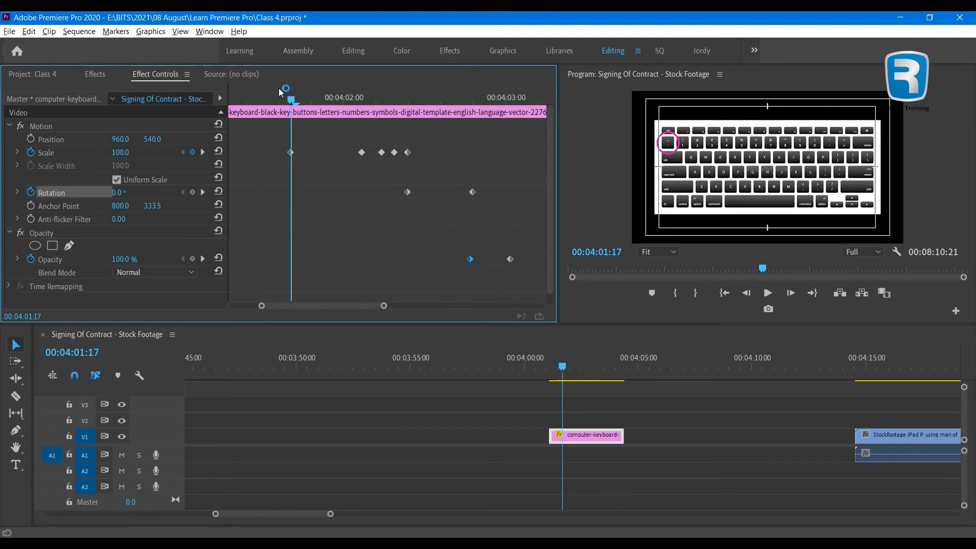
{"action": "left_click_drag", "start_coordinate": [293, 101], "coordinate": [411, 114]}
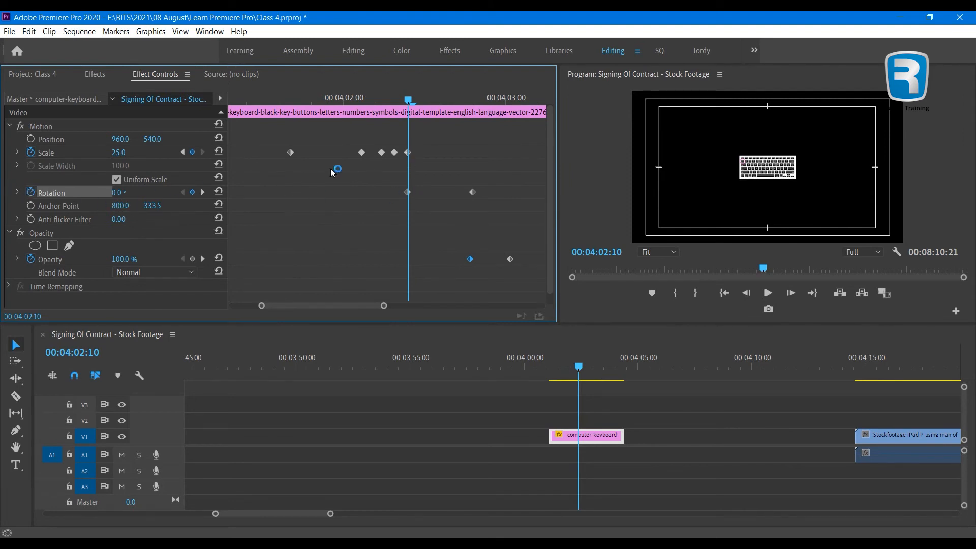
{"action": "left_click_drag", "start_coordinate": [409, 104], "coordinate": [470, 116]}
{"action": "left_click_drag", "start_coordinate": [470, 259], "coordinate": [472, 259]}
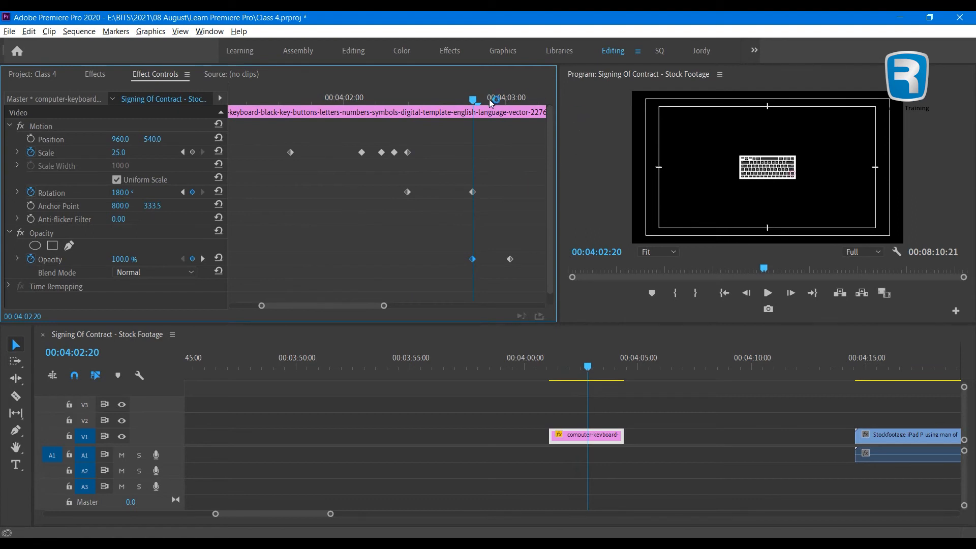
Step: Play the clip twice from about 00:04:01:12 to review the combined scale, rotation and opacity animation
{"action": "left_click_drag", "start_coordinate": [474, 100], "coordinate": [264, 104]}
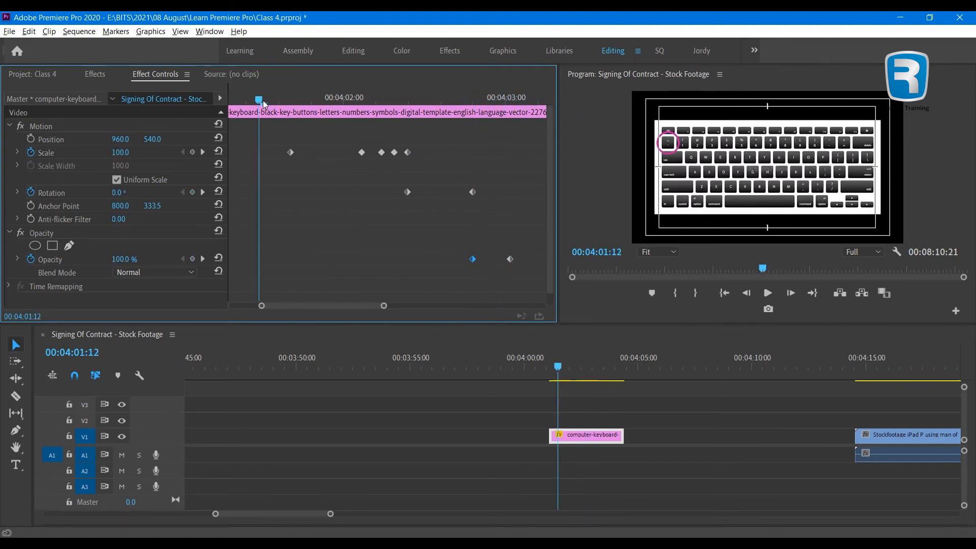
{"action": "key", "text": "space"}
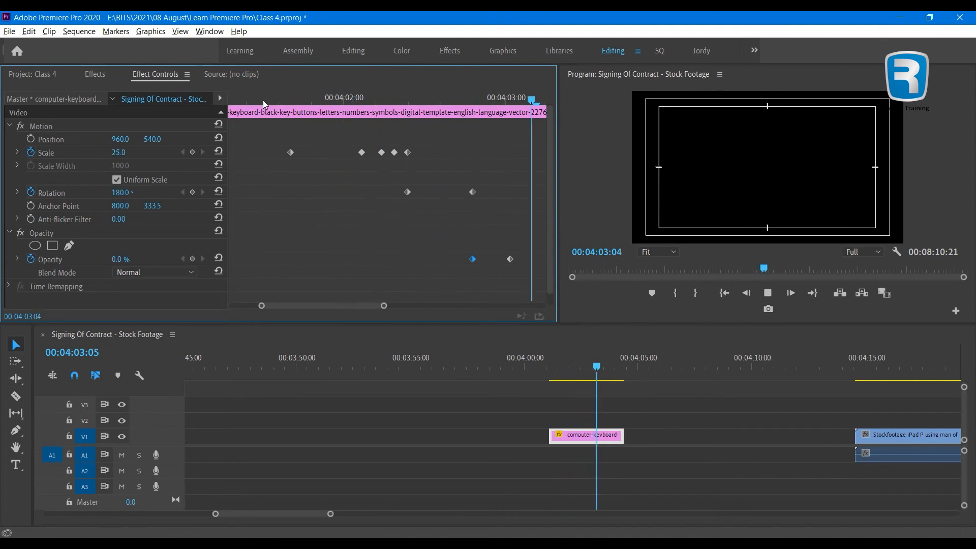
{"action": "left_click", "coordinate": [263, 99]}
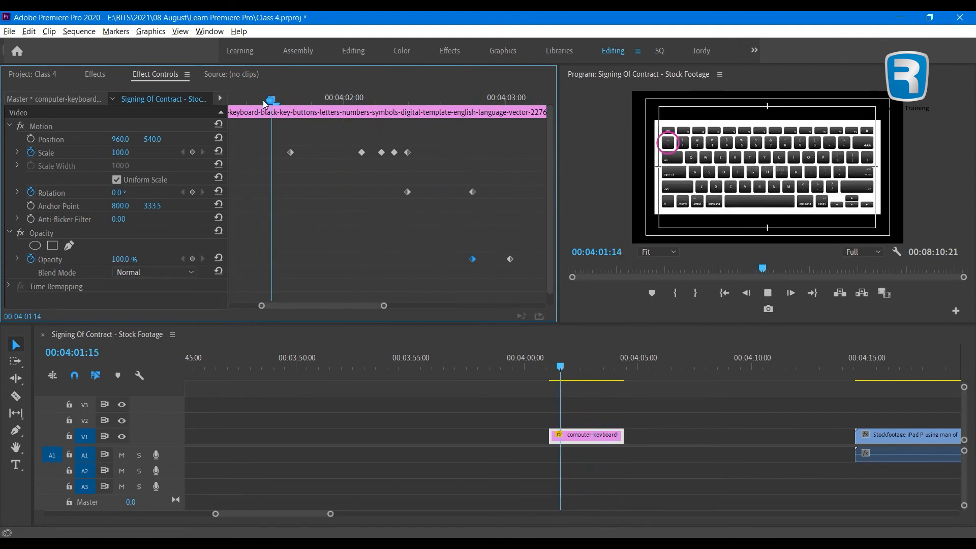
{"action": "key", "text": "space"}
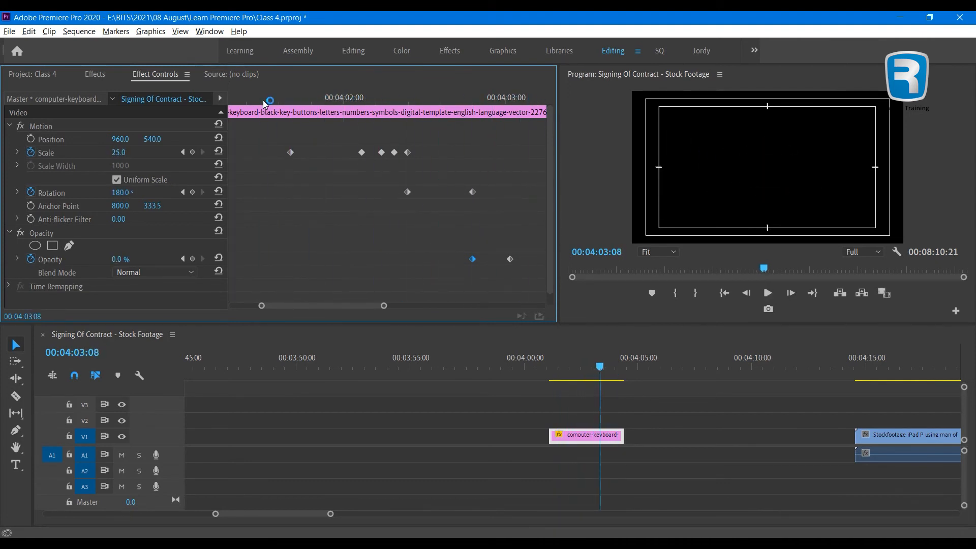
Step: Start Position keyframing at the first Scale keyframe, 00:04:01:17, with the image centred at 960.0, 540.0
{"action": "left_click_drag", "start_coordinate": [263, 100], "coordinate": [291, 100]}
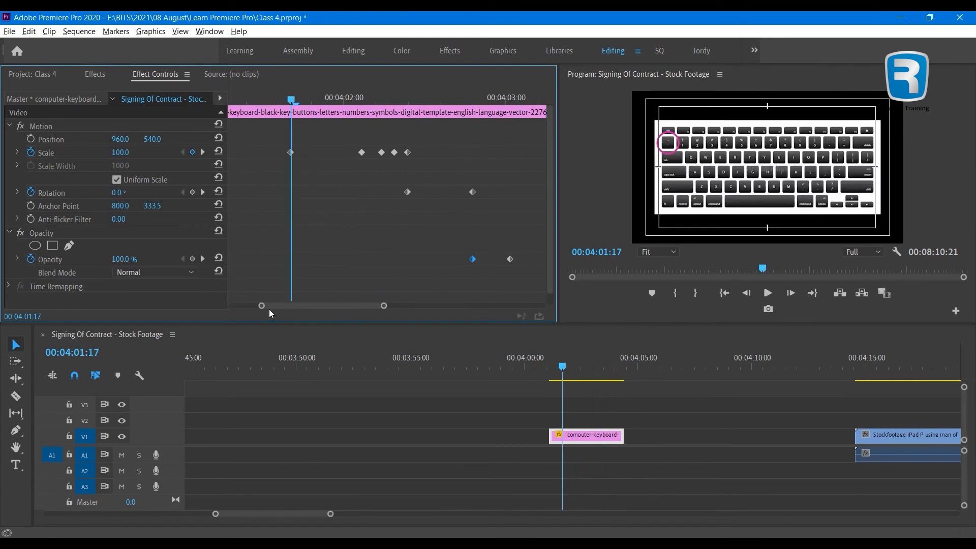
{"action": "left_click_drag", "start_coordinate": [257, 305], "coordinate": [212, 305]}
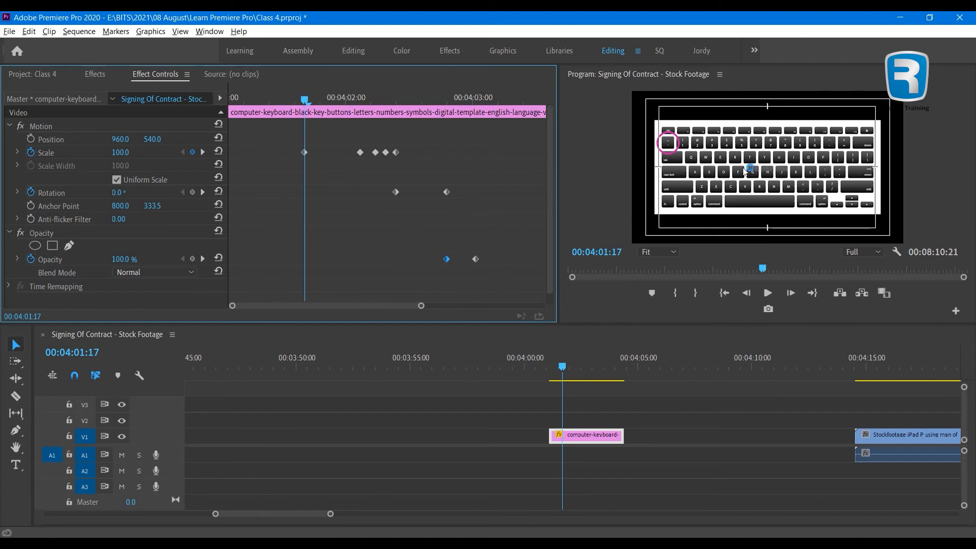
{"action": "left_click", "coordinate": [31, 138]}
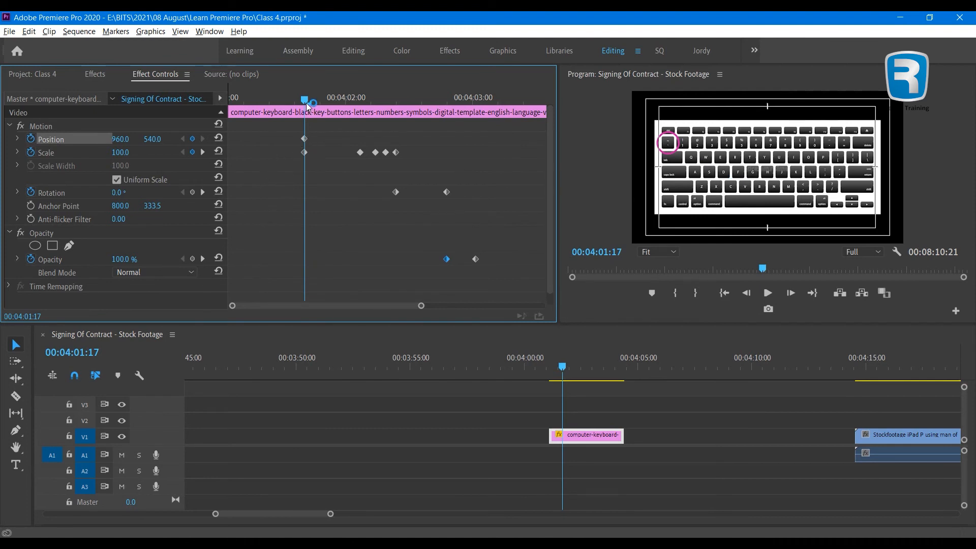
Step: Add a Position keyframe of -813.0, 540.0 near the clip's start and move it to the first frame, 00:04:01:02
{"action": "left_click_drag", "start_coordinate": [303, 103], "coordinate": [239, 106]}
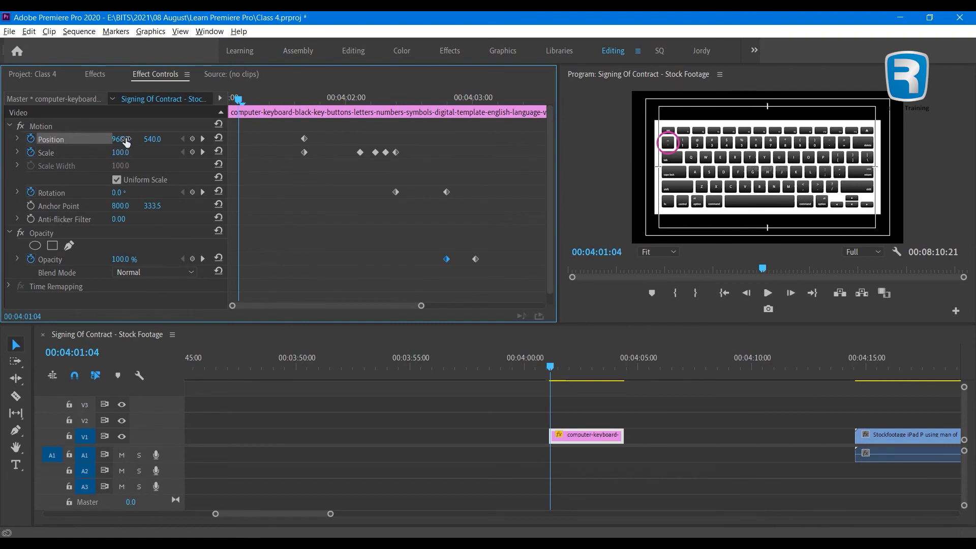
{"action": "left_click_drag", "start_coordinate": [124, 141], "coordinate": [100, 147]}
{"action": "left_click_drag", "start_coordinate": [238, 138], "coordinate": [229, 138]}
{"action": "left_click_drag", "start_coordinate": [238, 100], "coordinate": [232, 105]}
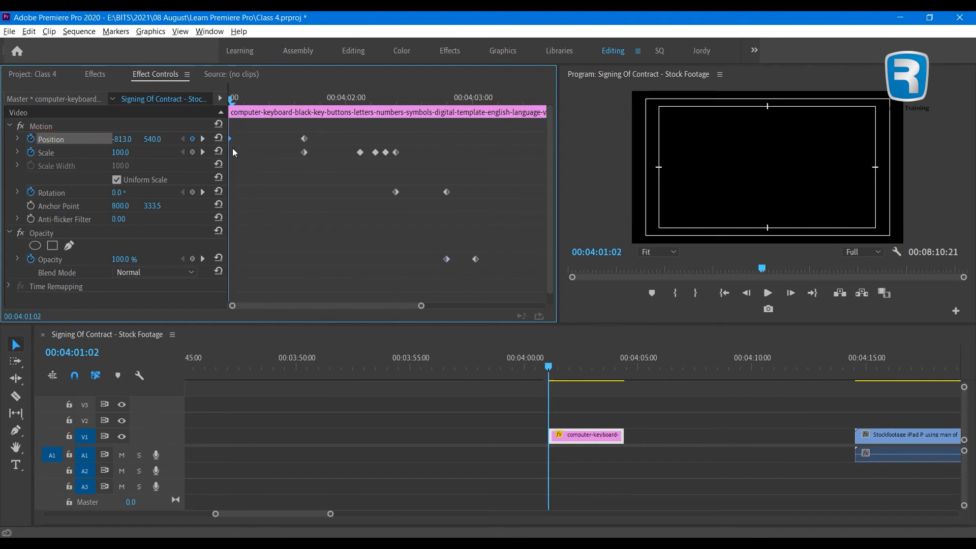
Step: Scrub through the slide-in animation and play the keyboard clip twice from its first frame, 00:04:01:02
{"action": "left_click", "coordinate": [304, 101]}
{"action": "left_click_drag", "start_coordinate": [307, 108], "coordinate": [228, 135]}
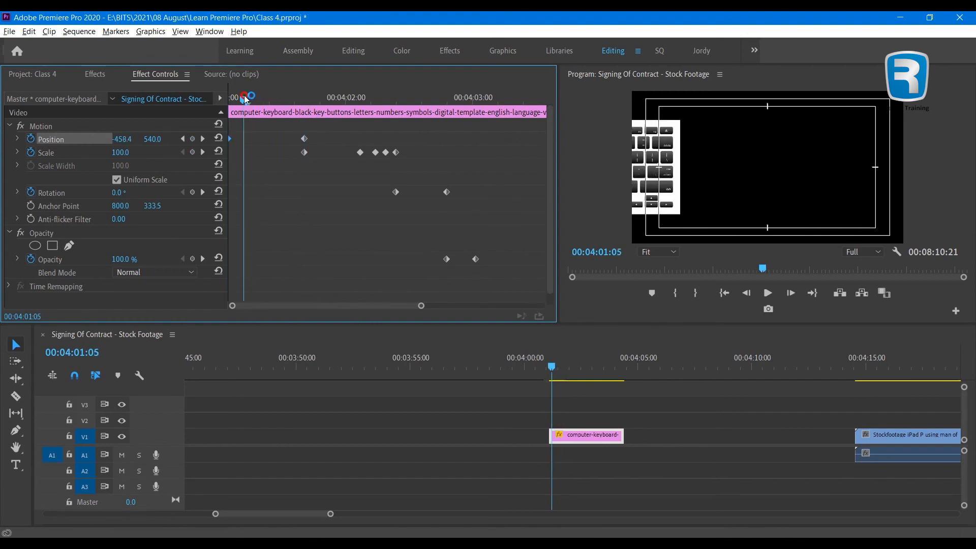
{"action": "key", "text": "space"}
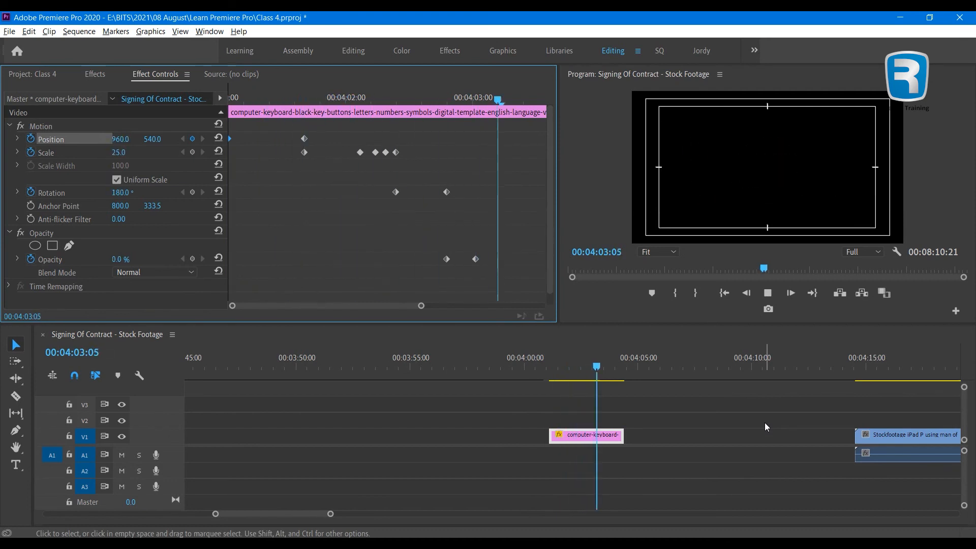
{"action": "key", "text": "space"}
{"action": "left_click_drag", "start_coordinate": [261, 94], "coordinate": [249, 97]}
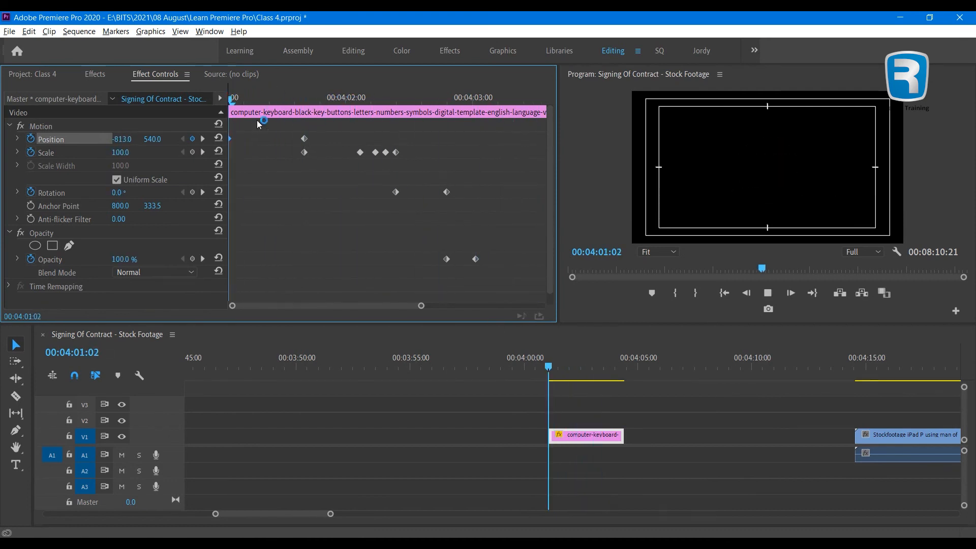
{"action": "key", "text": "space"}
{"action": "key", "text": "space"}
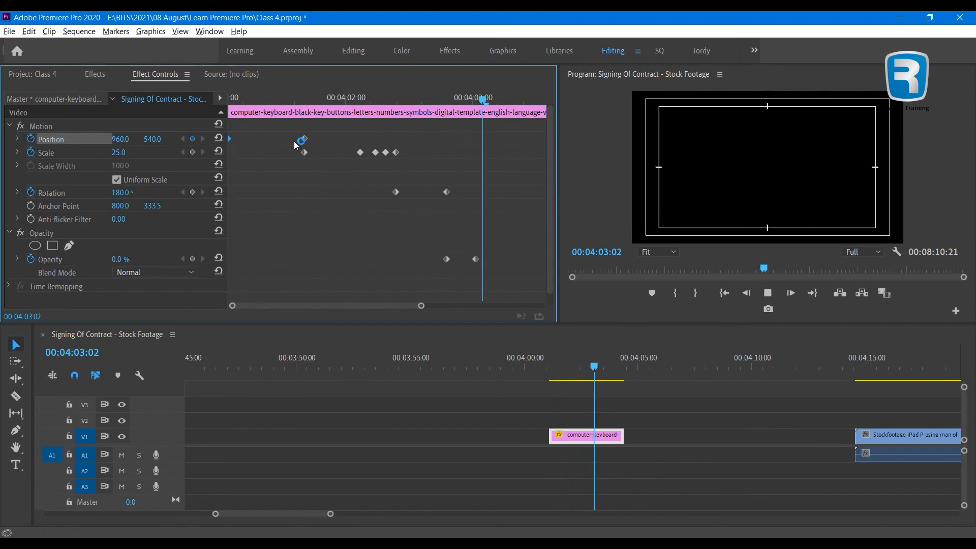
Step: Speed up the slide-in by moving the second Position keyframe earlier to 00:04:01:10, and play the clip from its start
{"action": "left_click_drag", "start_coordinate": [259, 94], "coordinate": [284, 96]}
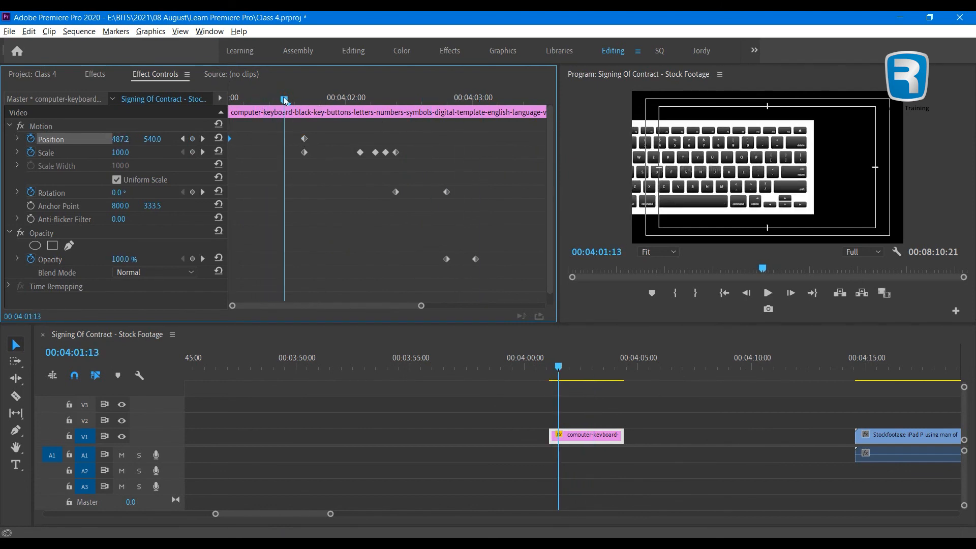
{"action": "left_click_drag", "start_coordinate": [306, 143], "coordinate": [270, 141]}
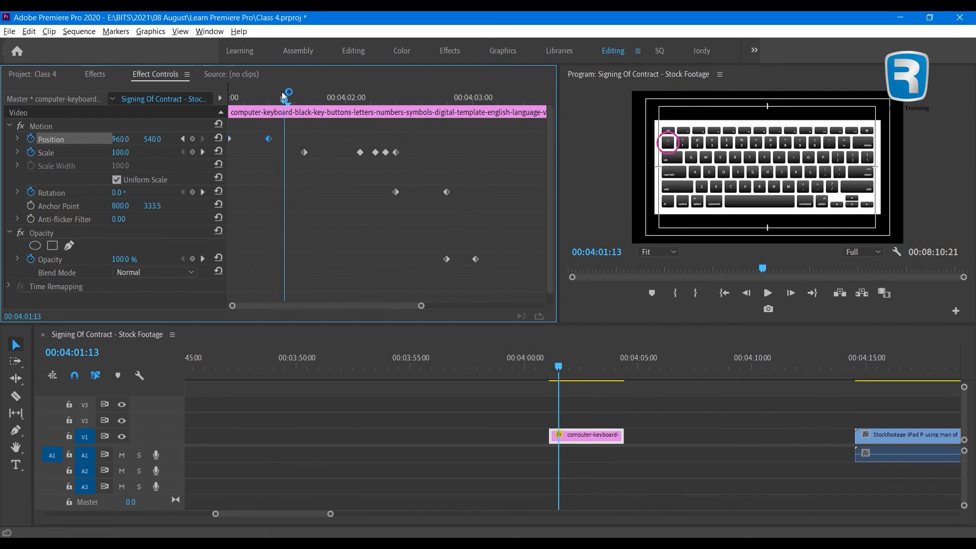
{"action": "left_click_drag", "start_coordinate": [284, 97], "coordinate": [204, 98]}
{"action": "key", "text": "space"}
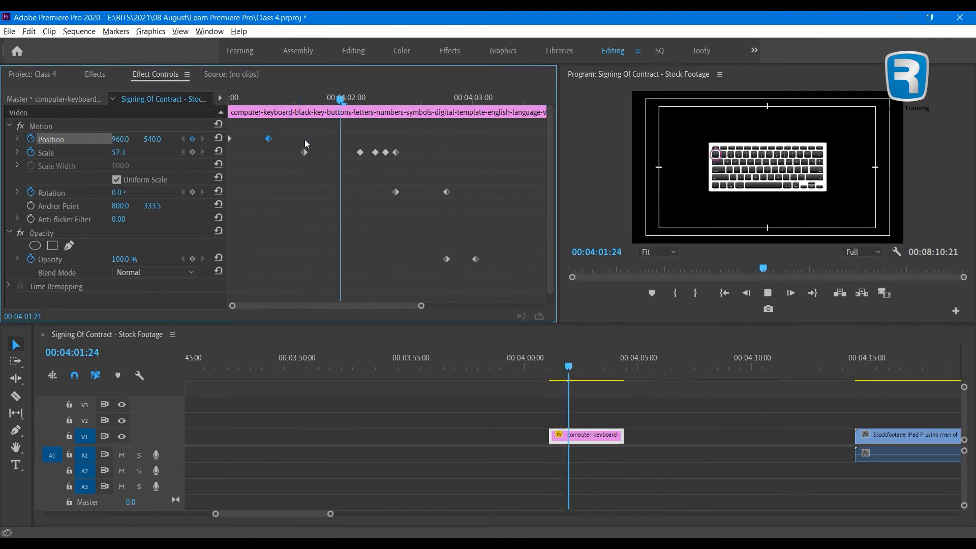
Step: Check the slide-in around the second Position keyframe at 00:04:01:10, and replay the clip twice from its first frame
{"action": "left_click_drag", "start_coordinate": [300, 98], "coordinate": [270, 102]}
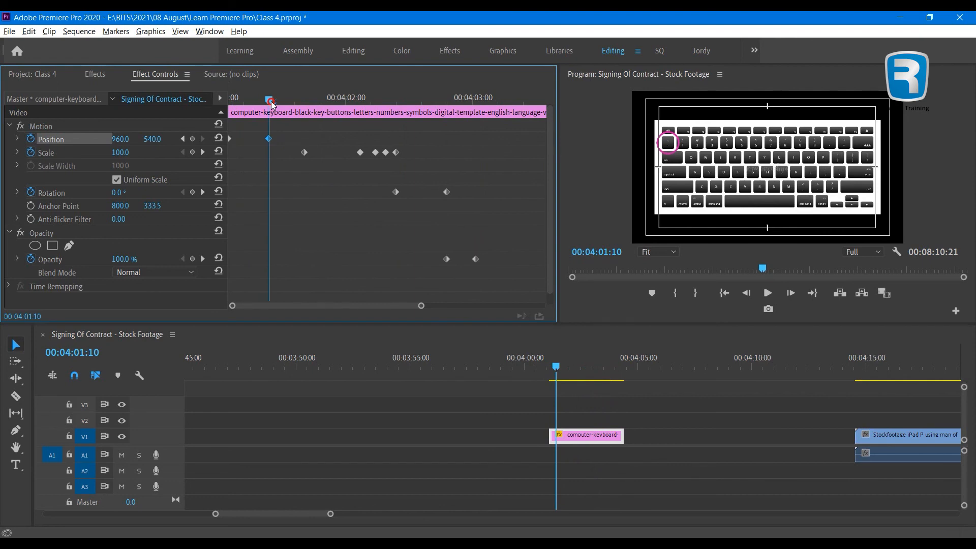
{"action": "left_click_drag", "start_coordinate": [270, 103], "coordinate": [213, 112]}
{"action": "key", "text": "space"}
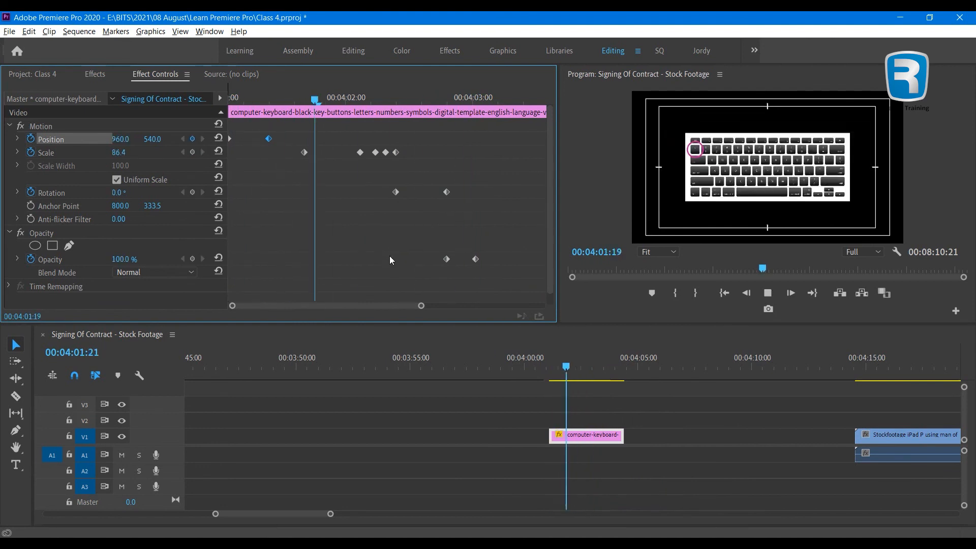
{"action": "key", "text": "space"}
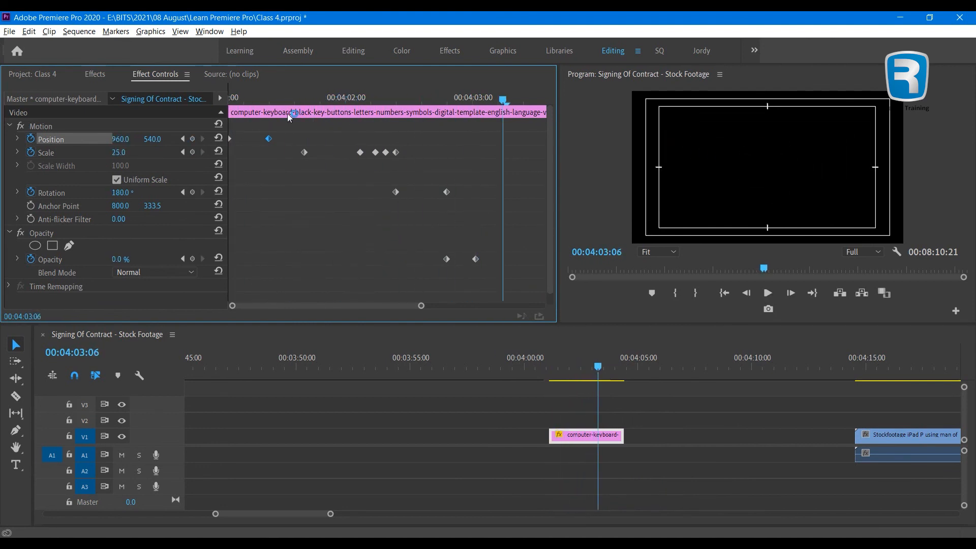
{"action": "mouse_move", "coordinate": [265, 98]}
{"action": "left_mouse_down"}
{"action": "mouse_move", "coordinate": [248, 98]}
{"action": "mouse_move", "coordinate": [268, 97]}
{"action": "left_mouse_up"}
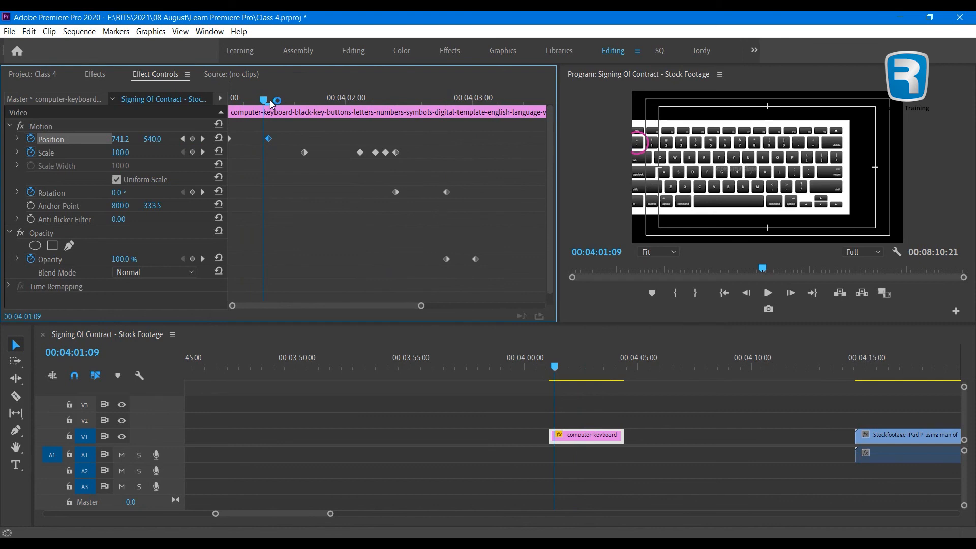
{"action": "left_click_drag", "start_coordinate": [270, 99], "coordinate": [229, 102]}
{"action": "key", "text": "space"}
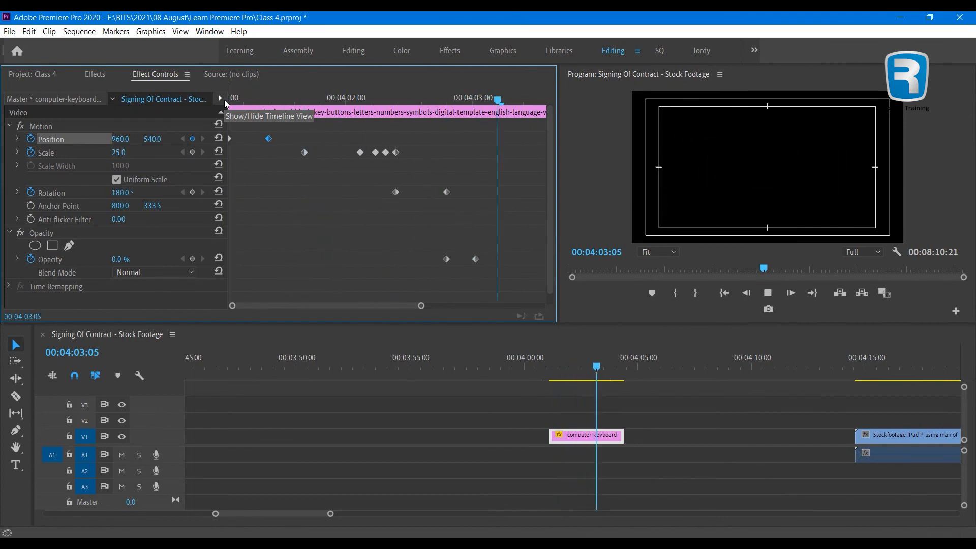
Step: Play the full animation once more from the first frame, and scrub through all its keyframes to 00:04:03:00
{"action": "left_click", "coordinate": [255, 99]}
{"action": "left_click_drag", "start_coordinate": [255, 100], "coordinate": [227, 101]}
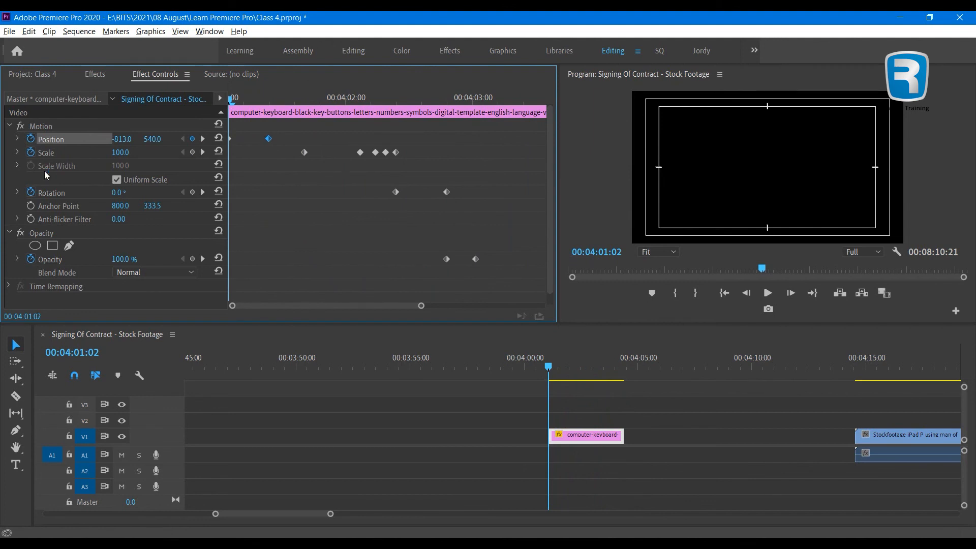
{"action": "mouse_move", "coordinate": [243, 100]}
{"action": "left_mouse_down"}
{"action": "mouse_move", "coordinate": [340, 99]}
{"action": "mouse_move", "coordinate": [233, 98]}
{"action": "left_mouse_up"}
{"action": "key", "text": "space"}
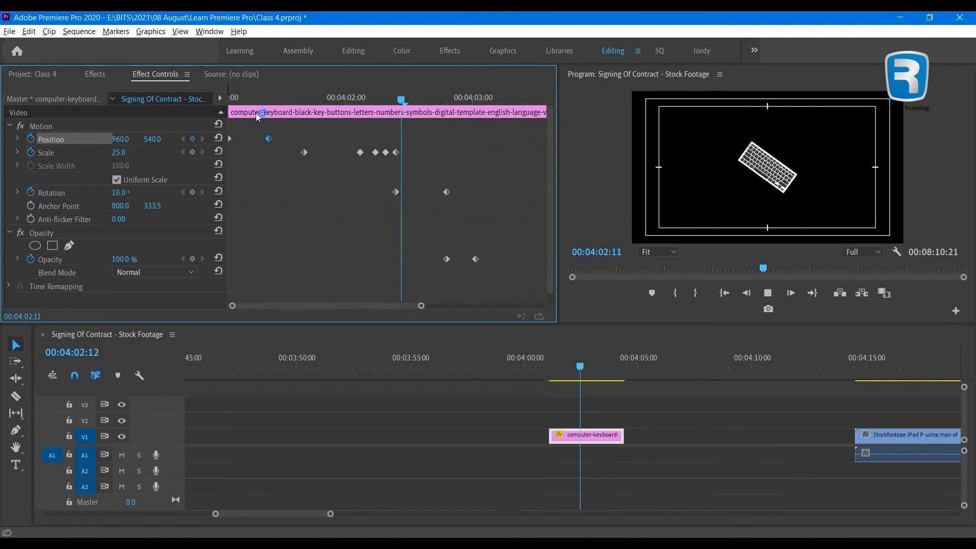
{"action": "left_click", "coordinate": [265, 100]}
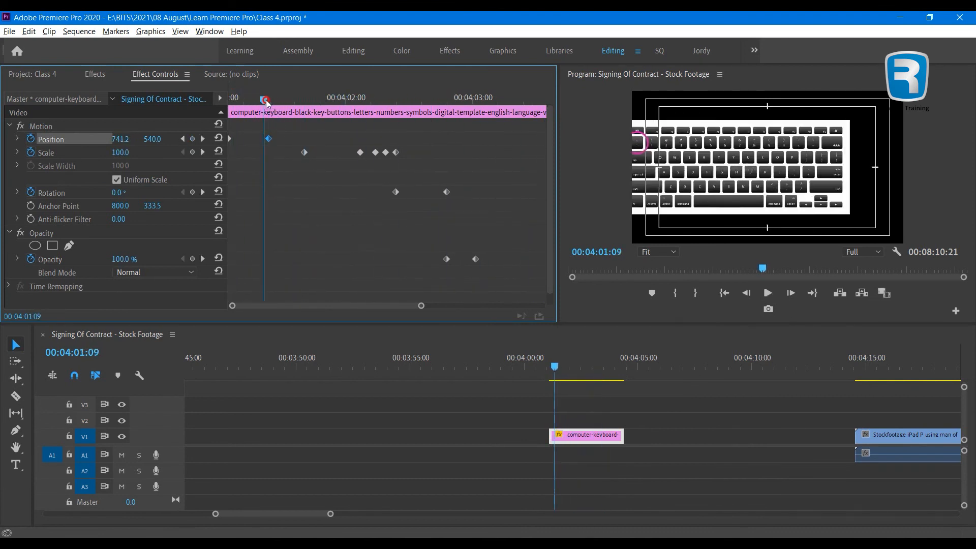
{"action": "left_click_drag", "start_coordinate": [267, 100], "coordinate": [473, 105]}
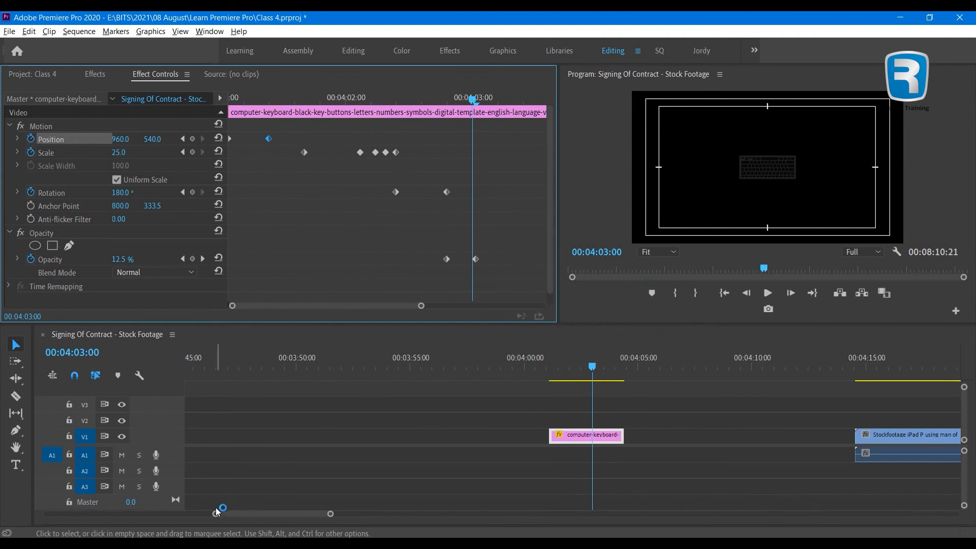
Step: Examine the split-screen clips at 00:02:41:22 in the wider sequence, and return to the keyboard clip at 00:04:02:09
{"action": "left_click_drag", "start_coordinate": [215, 513], "coordinate": [116, 512]}
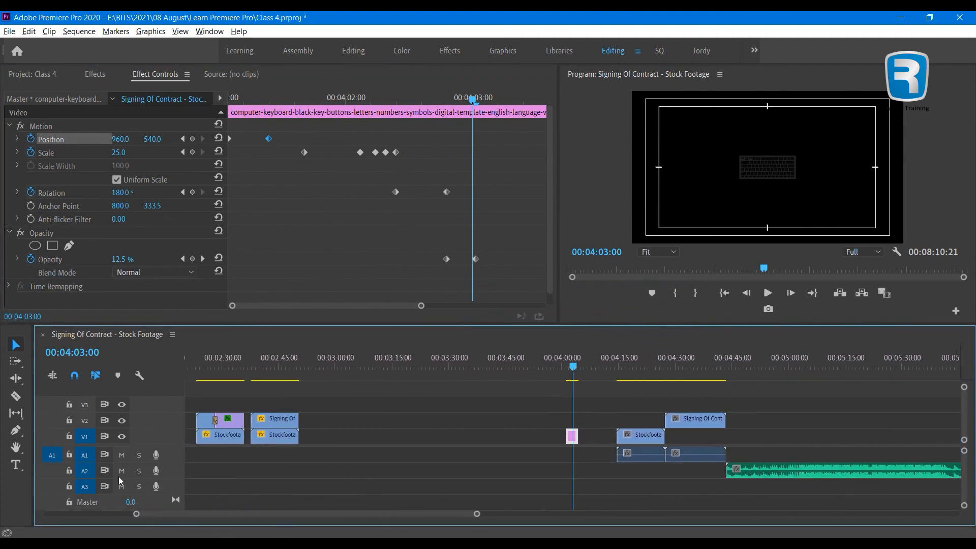
{"action": "left_click", "coordinate": [264, 365]}
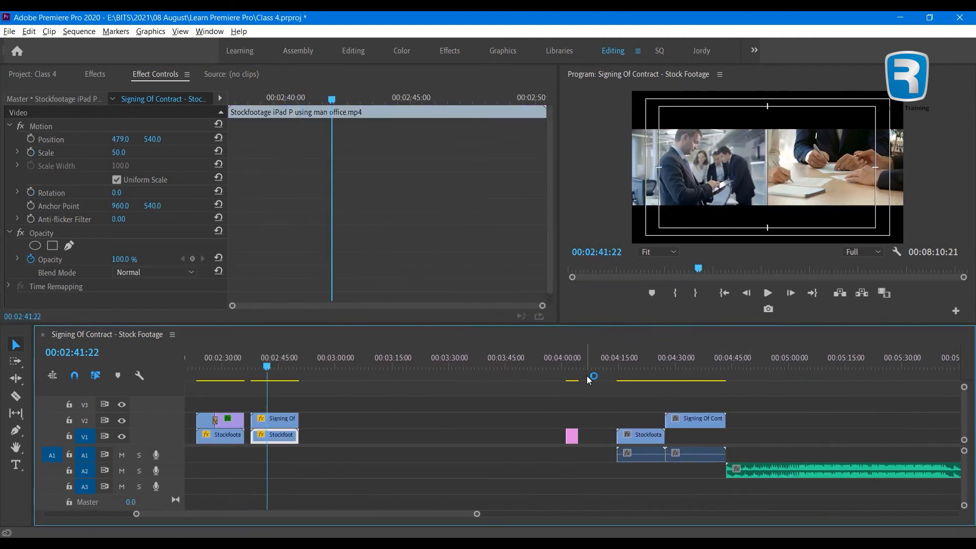
{"action": "left_click", "coordinate": [573, 367]}
{"action": "key", "text": "="}
{"action": "key", "text": "="}
{"action": "key", "text": "="}
{"action": "key", "text": "="}
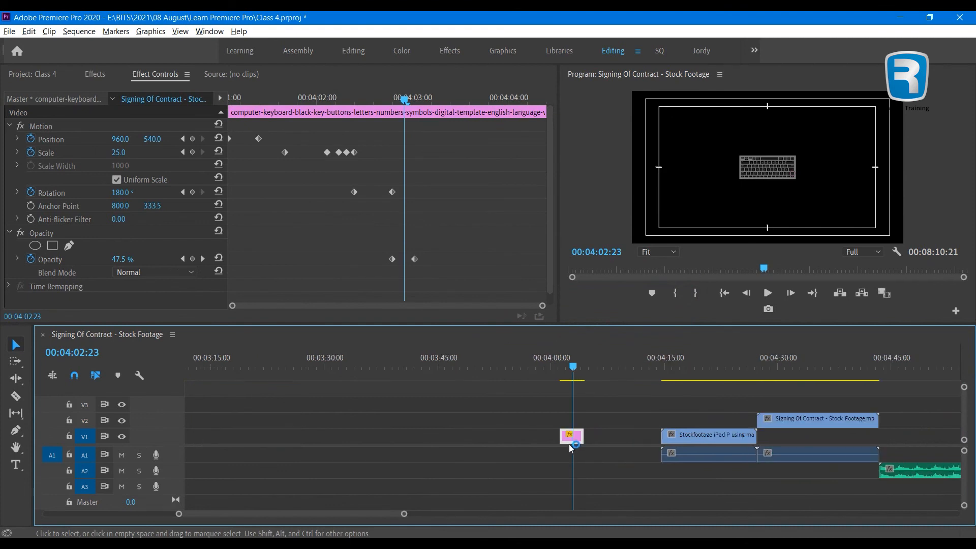
{"action": "left_click", "coordinate": [541, 364]}
{"action": "key", "text": "minus"}
{"action": "key", "text": "minus"}
{"action": "key", "text": "minus"}
{"action": "key", "text": "minus"}
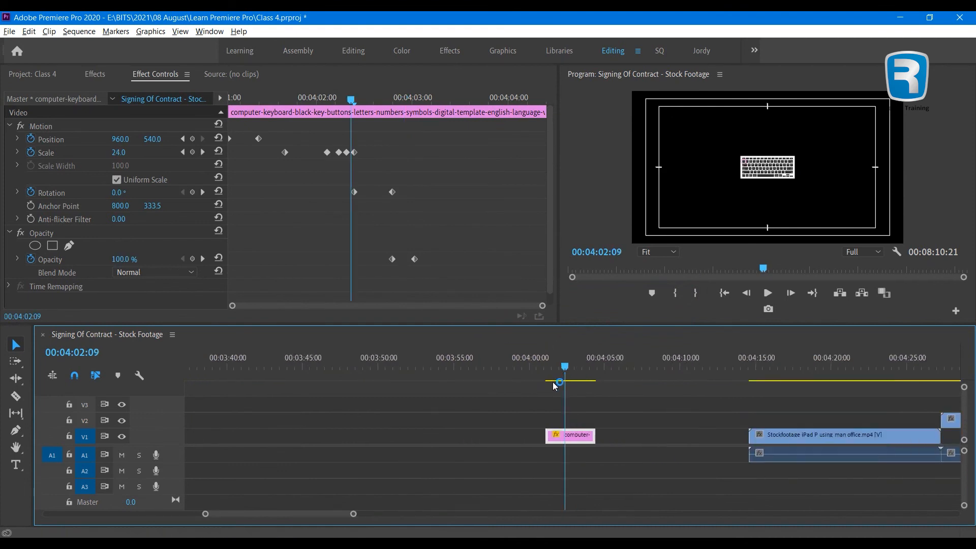
Step: Revisit the split-screen clips up close and scrub from 00:02:43:03 to 00:02:43:12
{"action": "left_click_drag", "start_coordinate": [268, 366], "coordinate": [273, 368]}
{"action": "key", "text": "="}
{"action": "key", "text": "="}
{"action": "key", "text": "="}
{"action": "key", "text": "="}
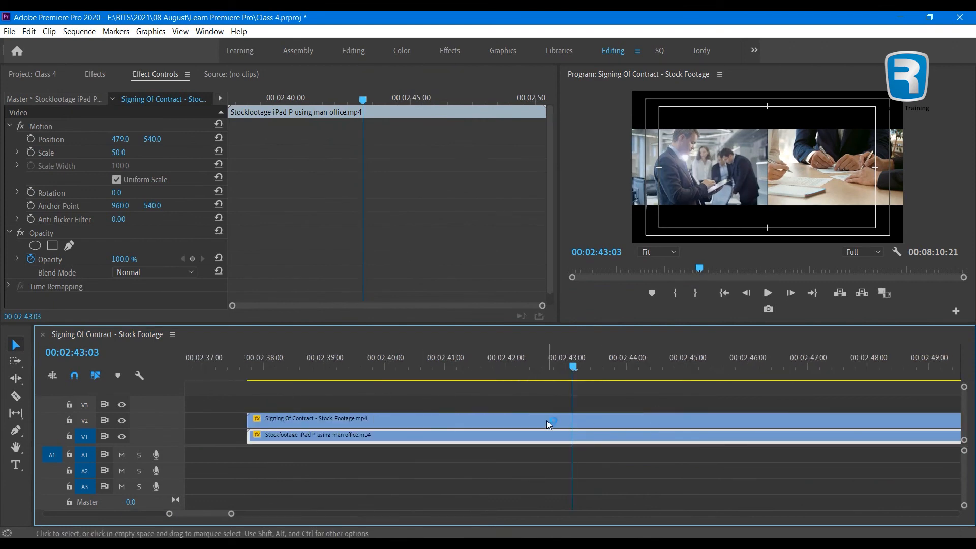
{"action": "left_click_drag", "start_coordinate": [574, 366], "coordinate": [596, 369]}
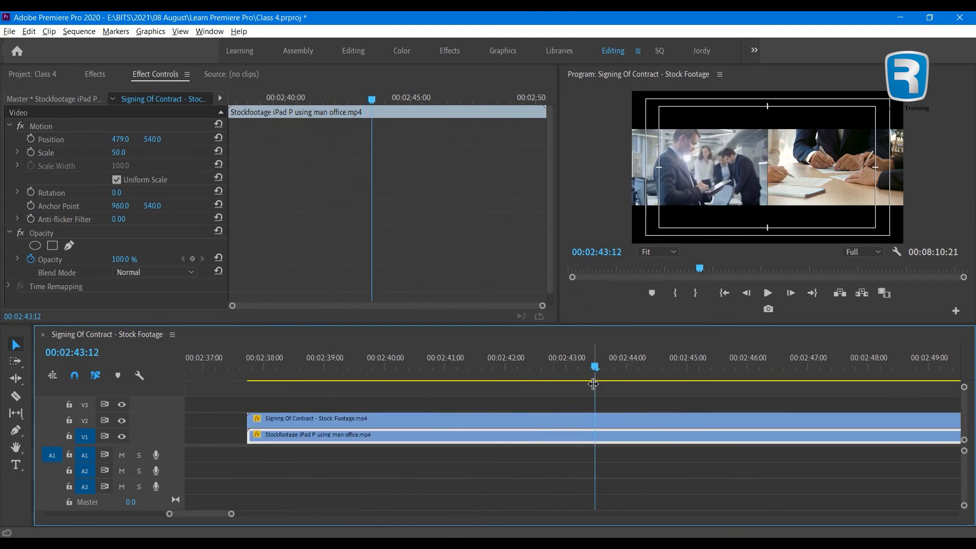
{"action": "key", "text": "minus"}
{"action": "key", "text": "minus"}
{"action": "key", "text": "minus"}
{"action": "key", "text": "="}
{"action": "key", "text": "="}
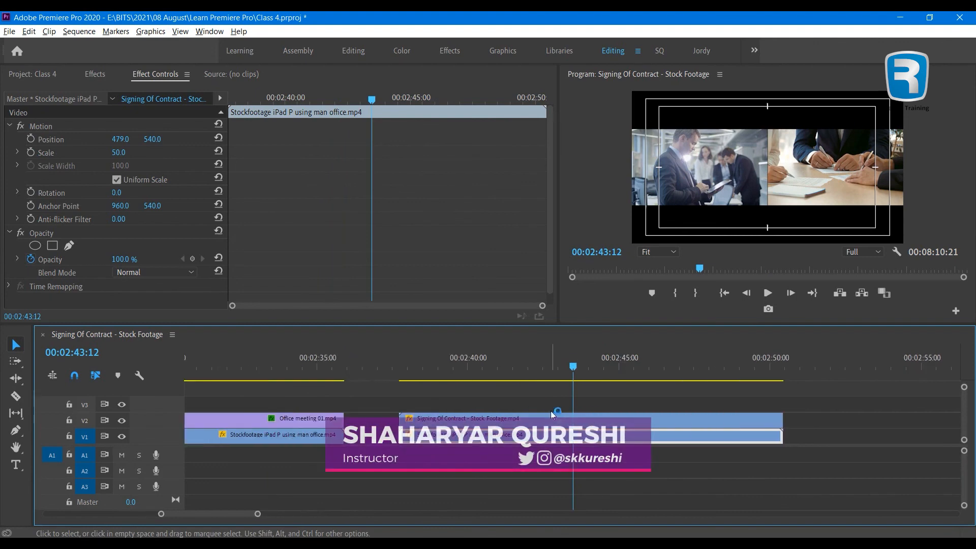
{"action": "key", "text": "minus"}
{"action": "key", "text": "minus"}
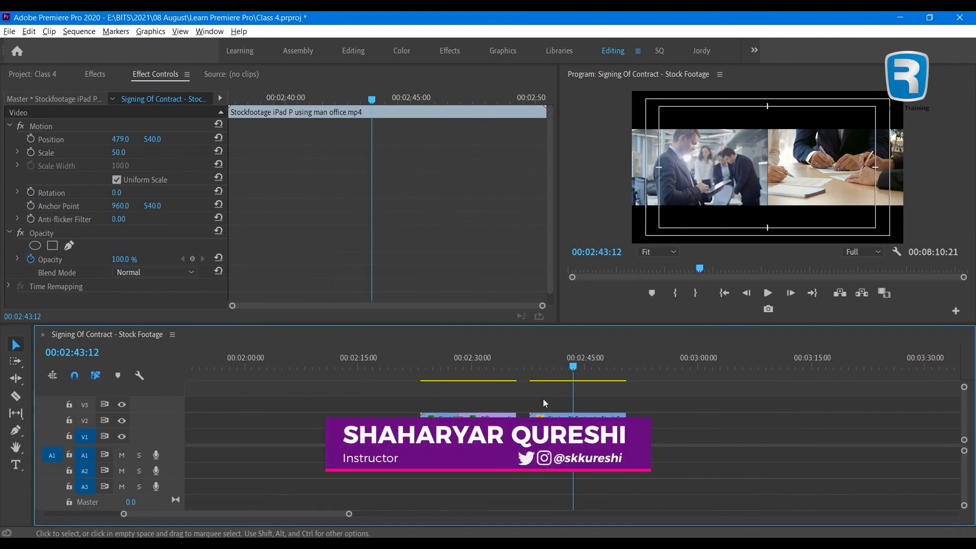
{"action": "key", "text": "minus"}
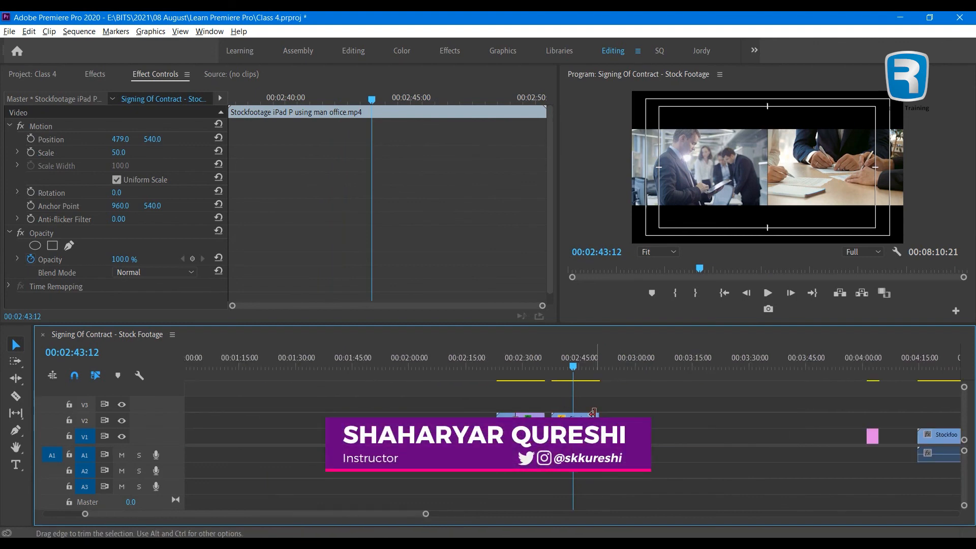